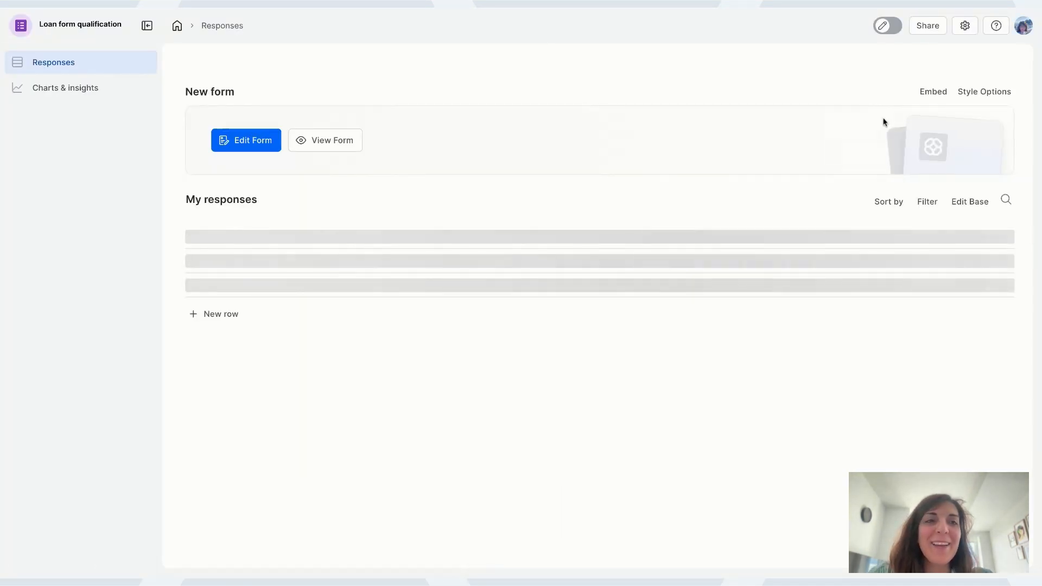
# Step: Open the form for editing and change its title to "Loan application form"
pyautogui.click(256, 142)
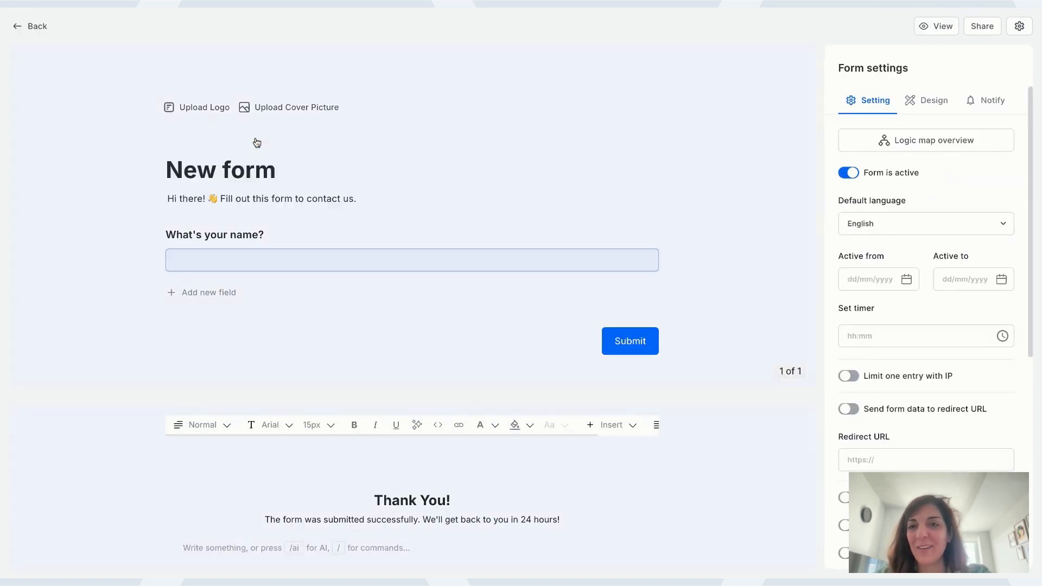
pyautogui.click(280, 237)
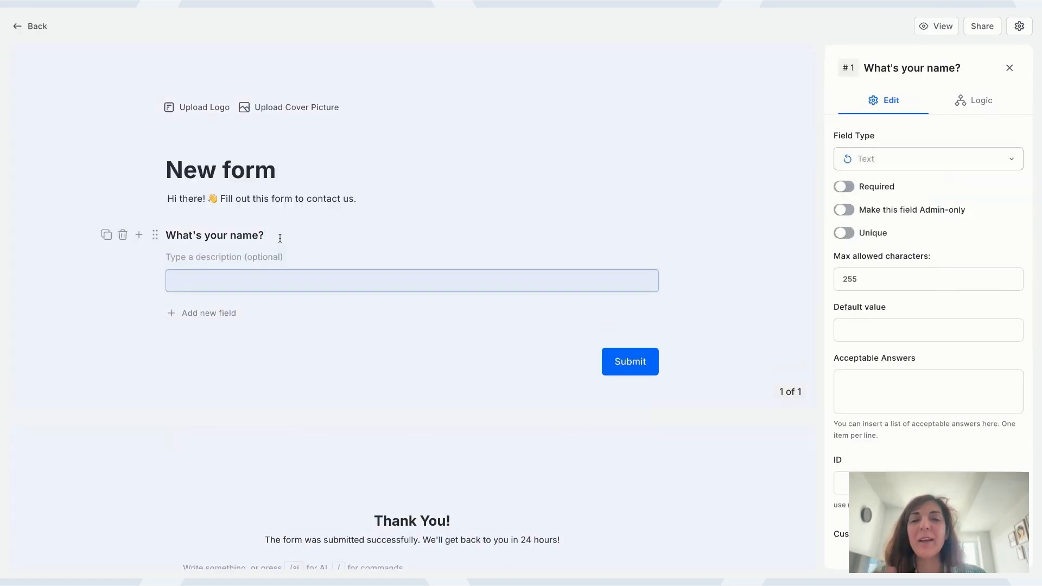
pyautogui.click(281, 178)
pyautogui.press('super+Left')
pyautogui.hotkey('alt', 'shift', 'Right')
pyautogui.write('Loan applica')
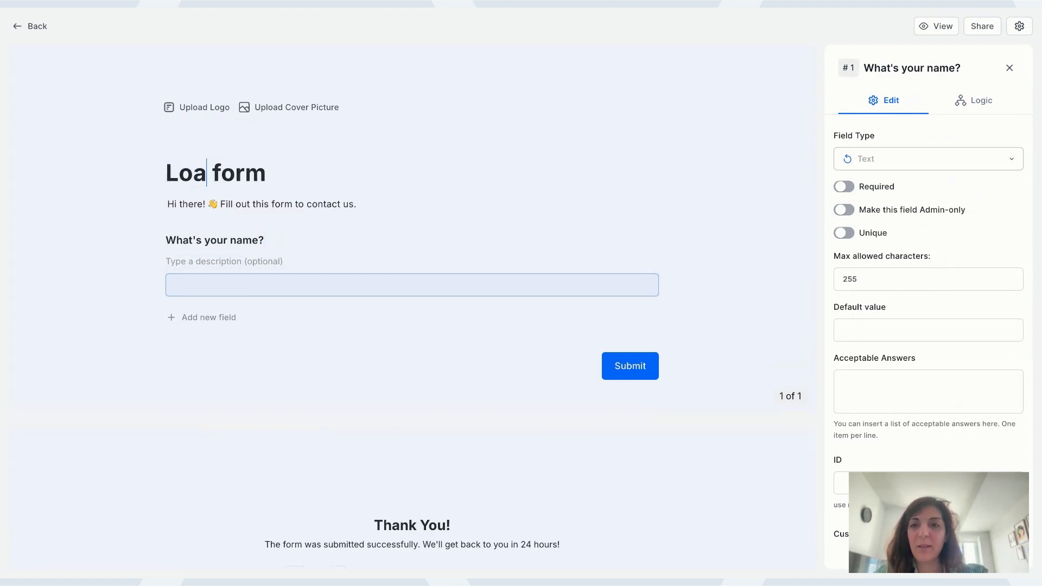
pyautogui.write('tion')
pyautogui.hotkey('alt', 'shift', 'Right')
pyautogui.press('BackSpace')
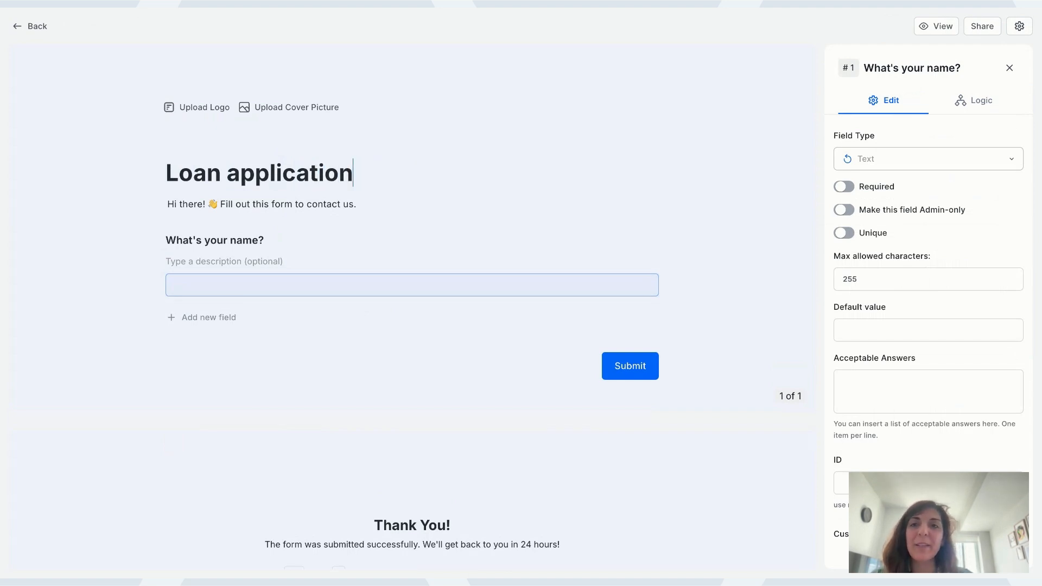
pyautogui.write('form')
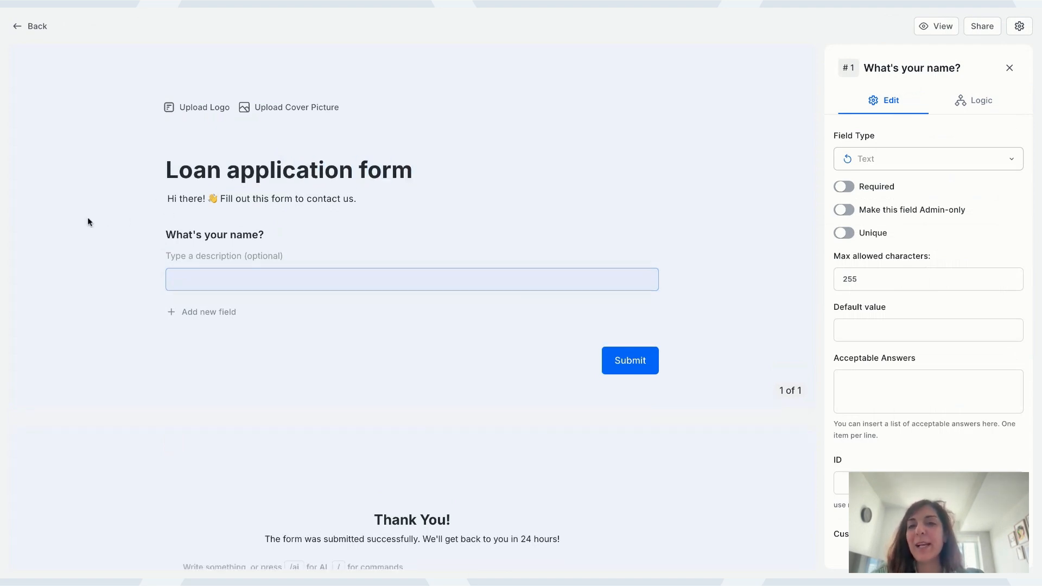
# Step: Add an Email field below the "What's your name?" question
pyautogui.click(140, 235)
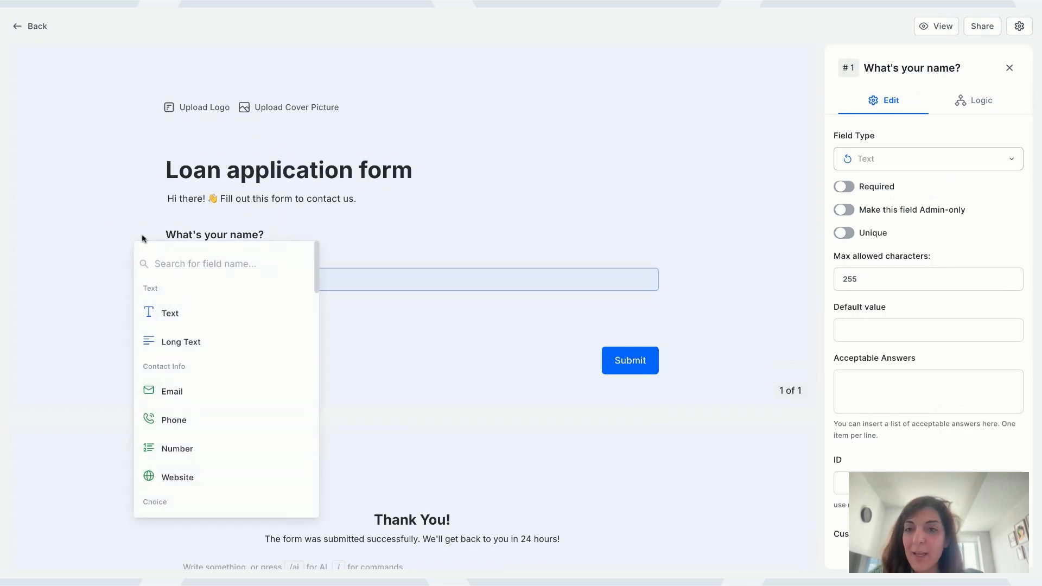
pyautogui.write('em')
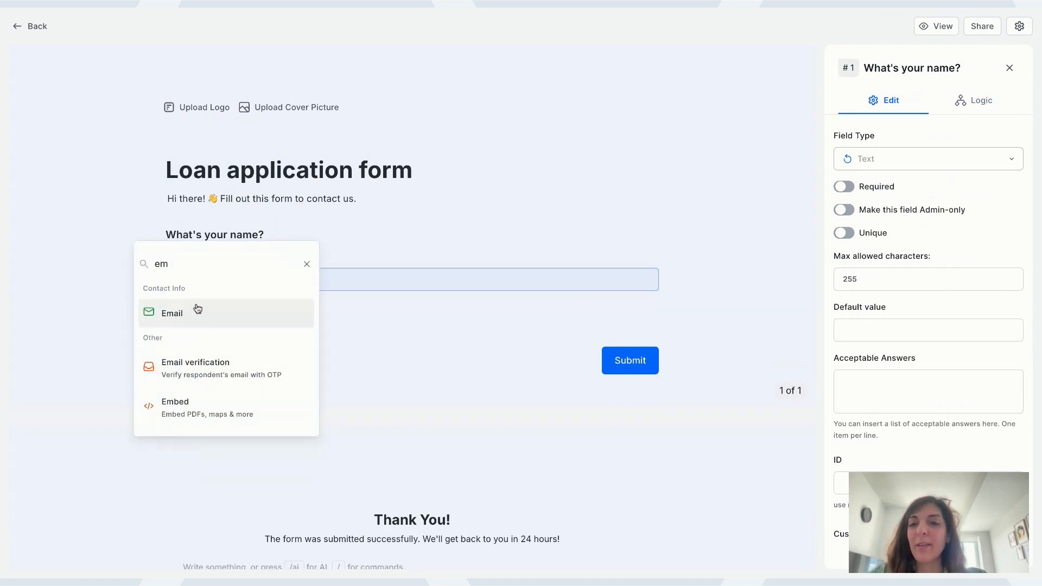
pyautogui.click(197, 310)
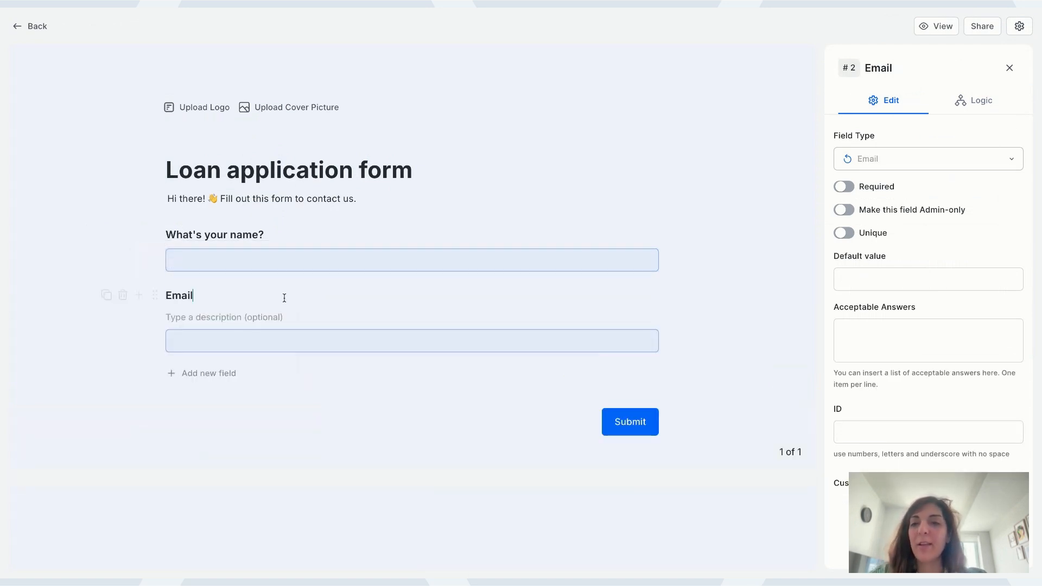
# Step: Add a Number field below Email and title it "Requested amount (USD)"
pyautogui.click(139, 295)
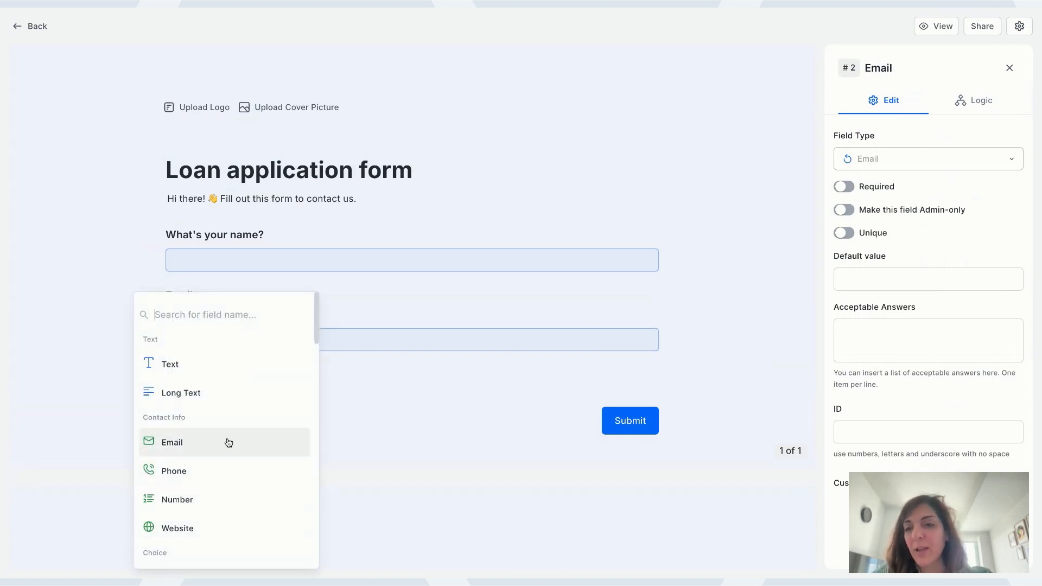
pyautogui.click(190, 499)
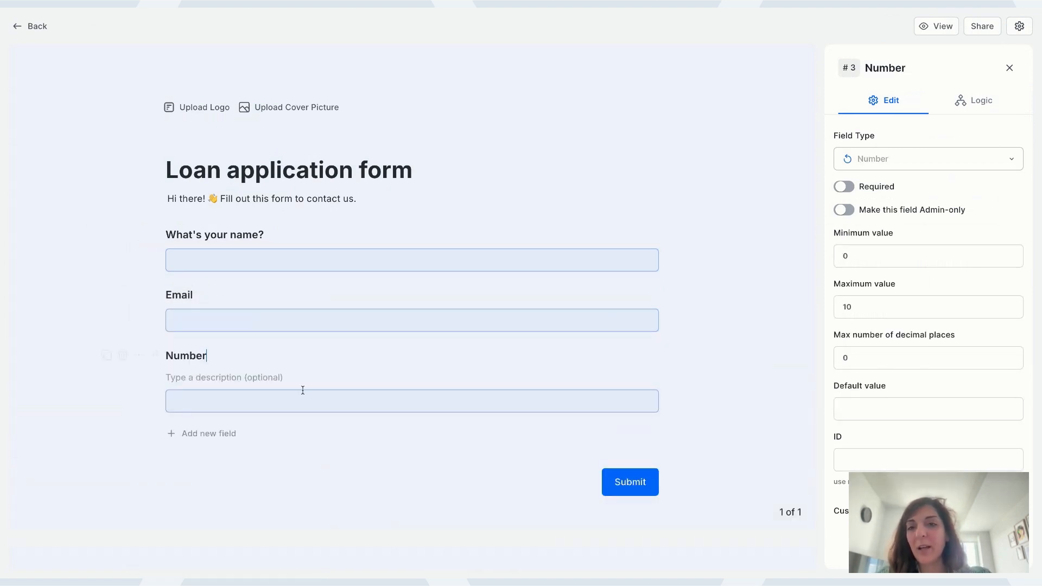
pyautogui.write('Requested am')
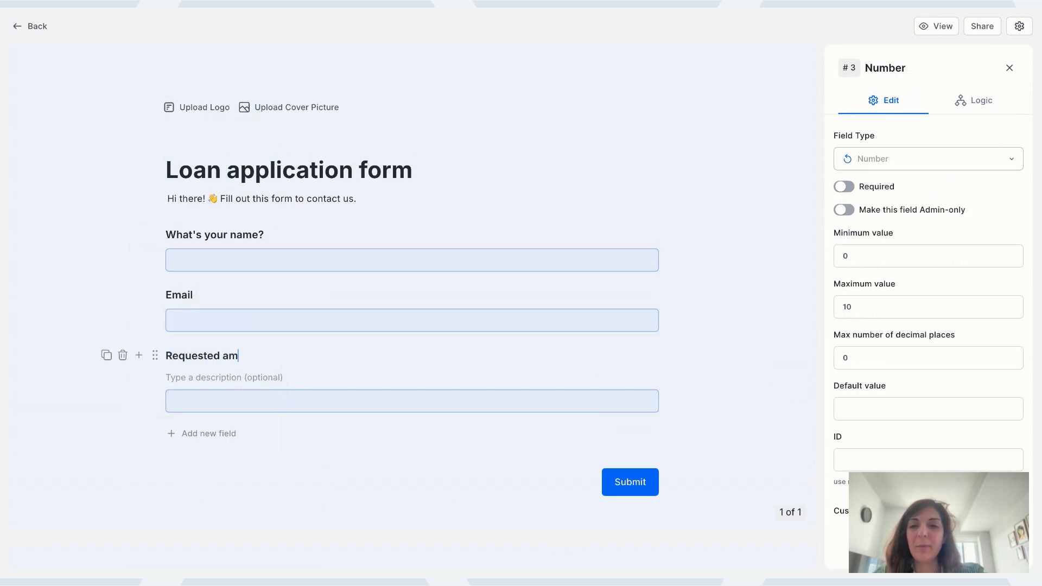
pyautogui.write('ount ')
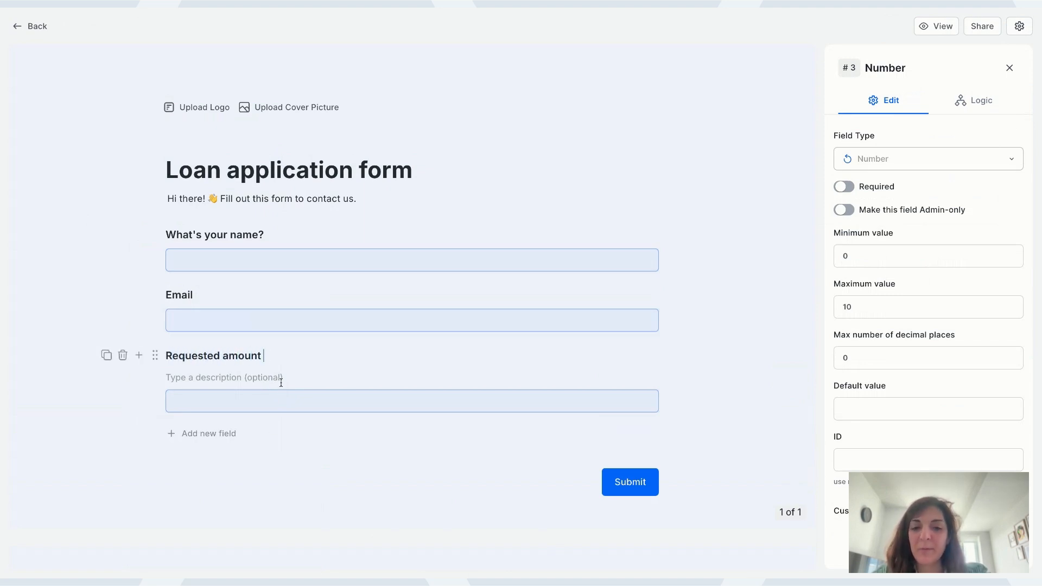
pyautogui.write('(USD)')
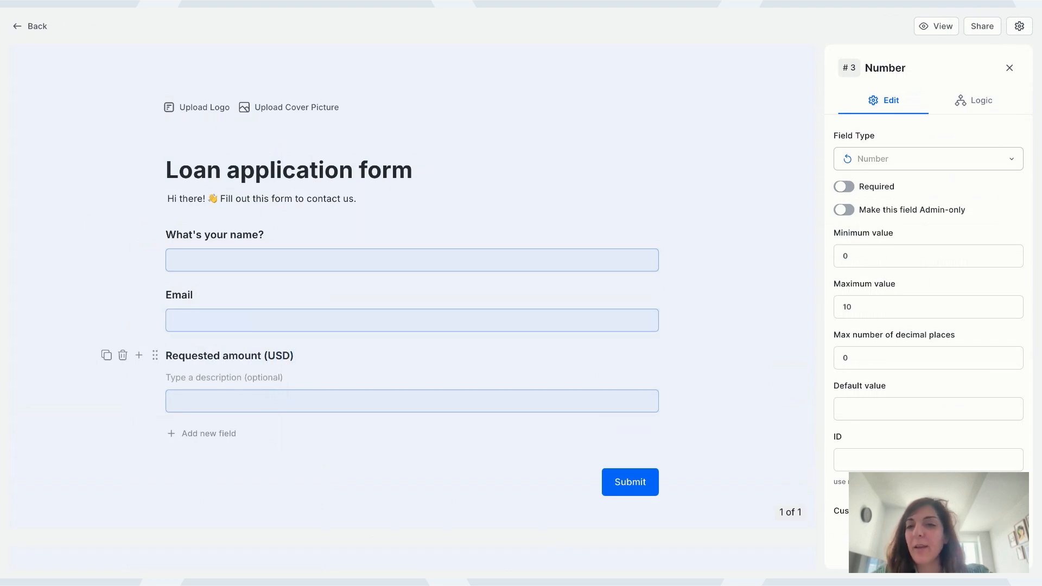
# Step: Add a Single Choice field below the "Requested amount (USD)" field
pyautogui.click(139, 356)
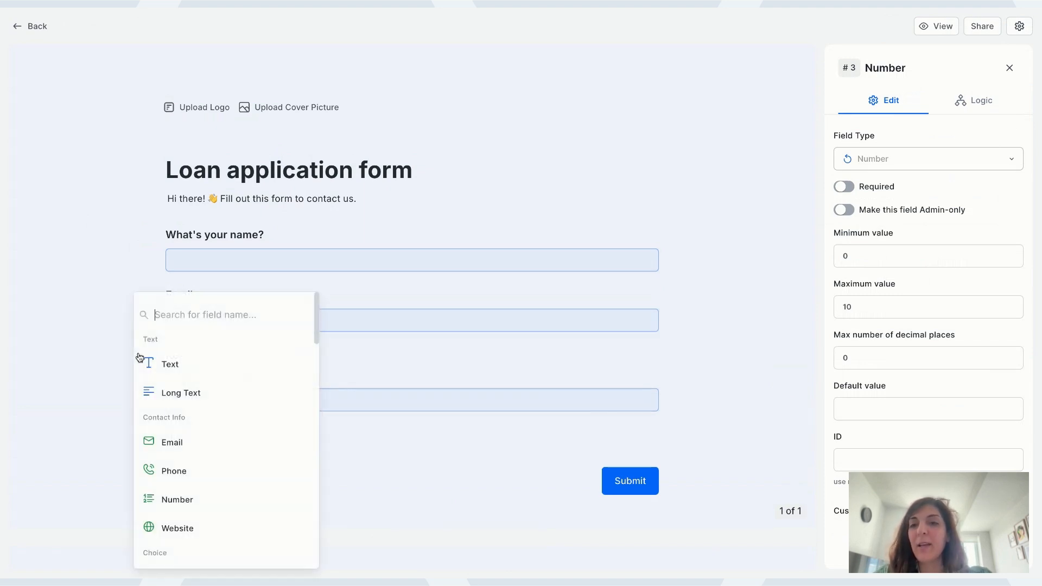
pyautogui.scroll(-2, 223, 474)
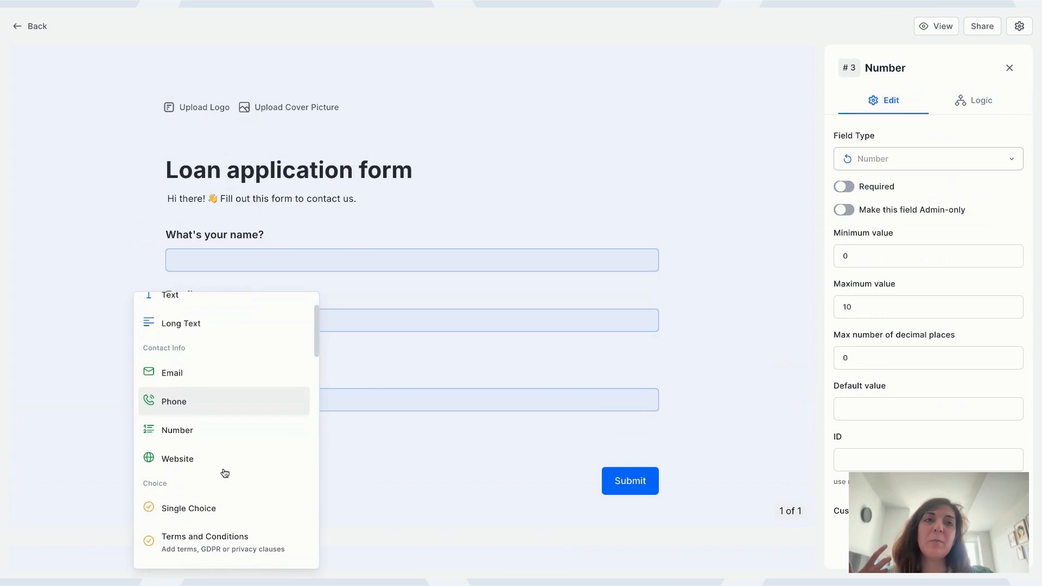
pyautogui.scroll(-3, 207, 434)
pyautogui.click(208, 427)
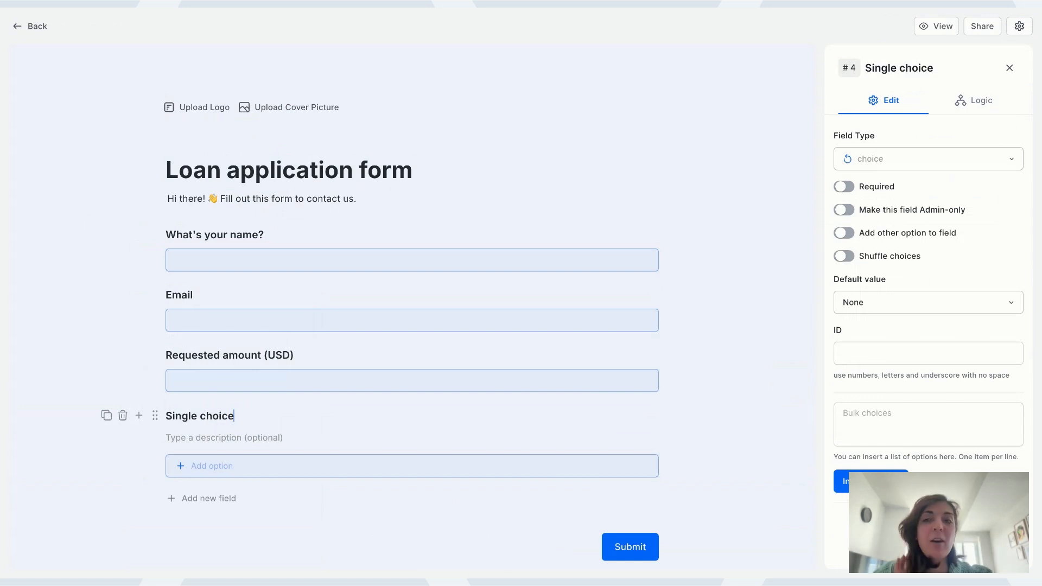
# Step: Title the single choice field "Your family income" and enter "Yearly" as its description
pyautogui.tripleClick(227, 423)
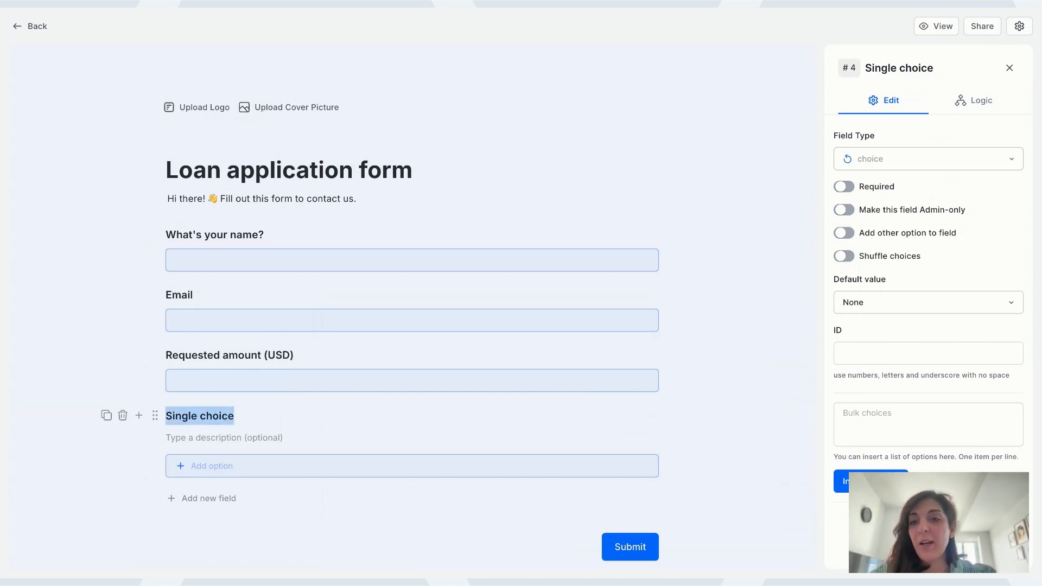
pyautogui.scroll(-2, 413, 304)
pyautogui.scroll(-1, 227, 415)
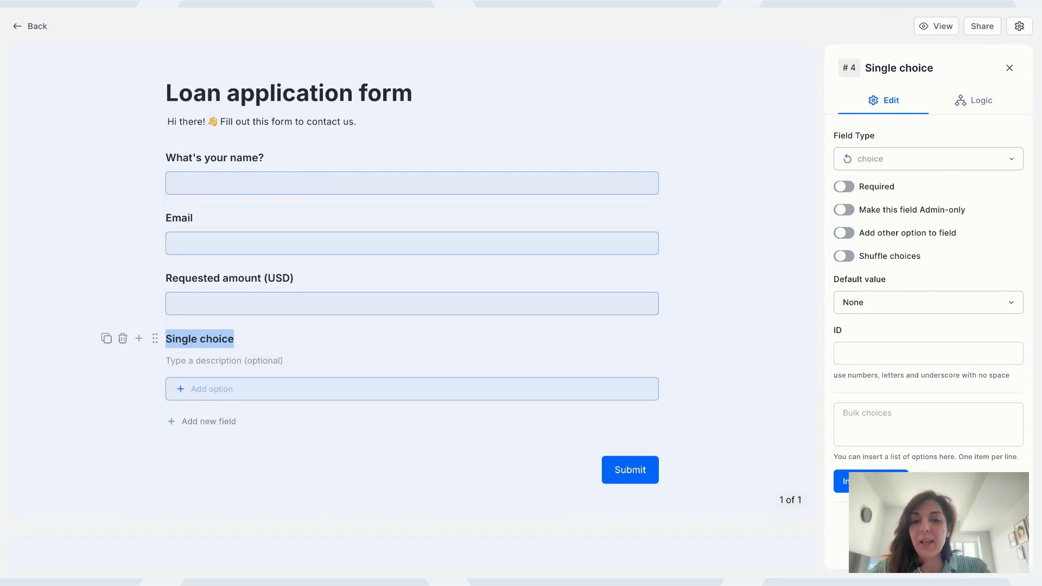
pyautogui.write('Your')
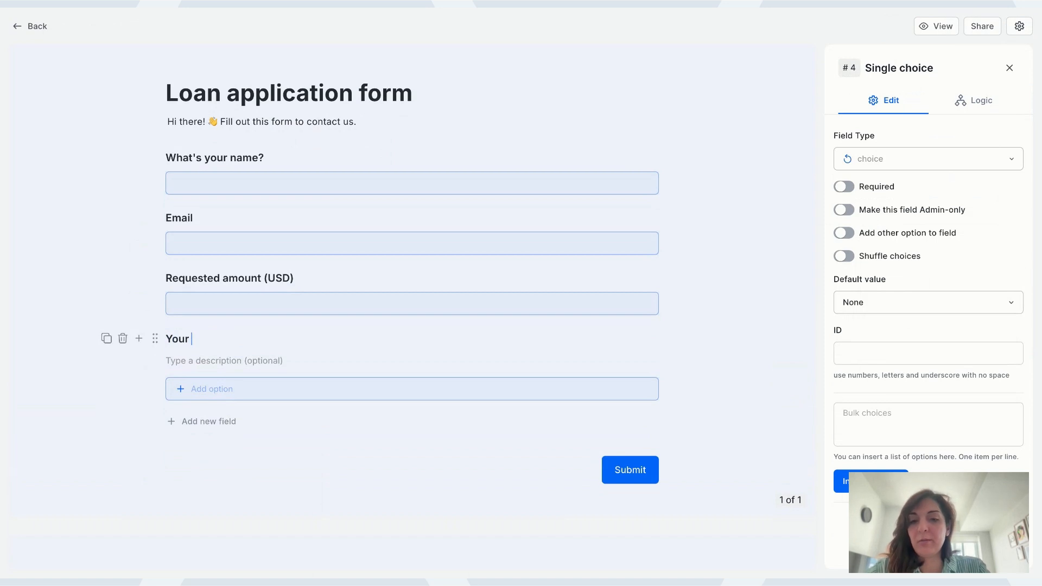
pyautogui.write(' income')
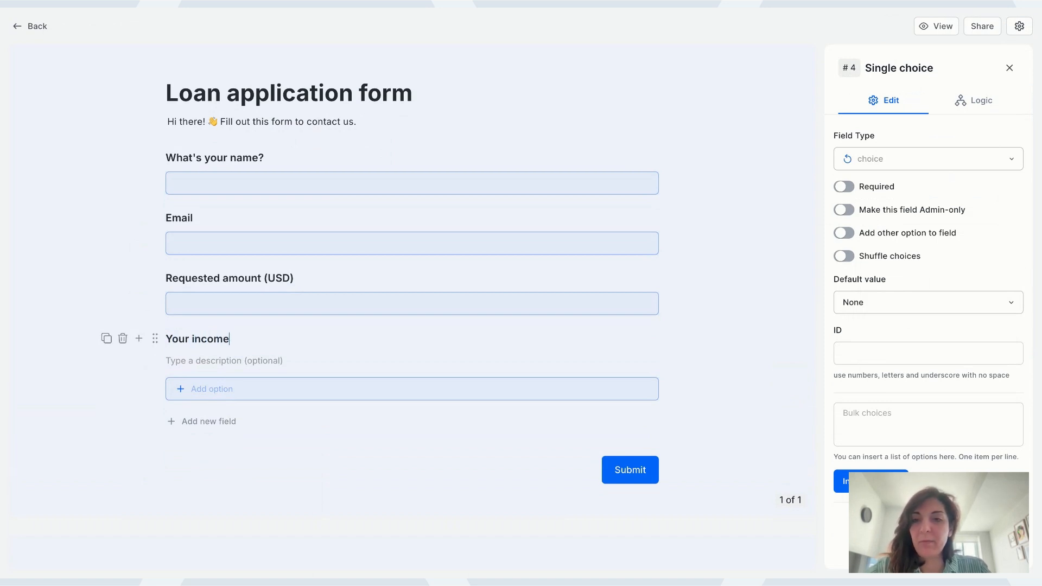
pyautogui.write('family')
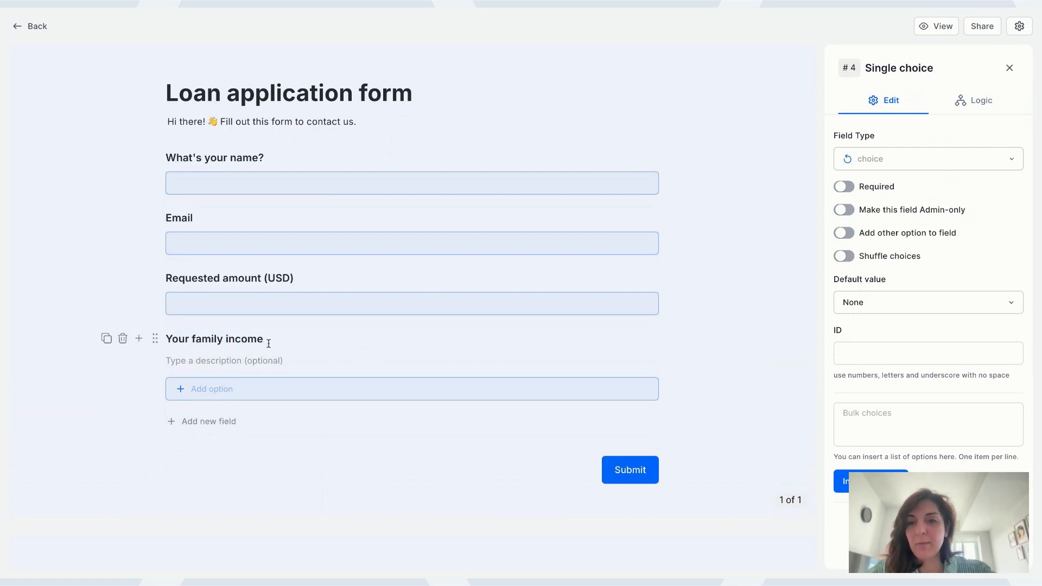
pyautogui.click(233, 358)
pyautogui.write('Yearly')
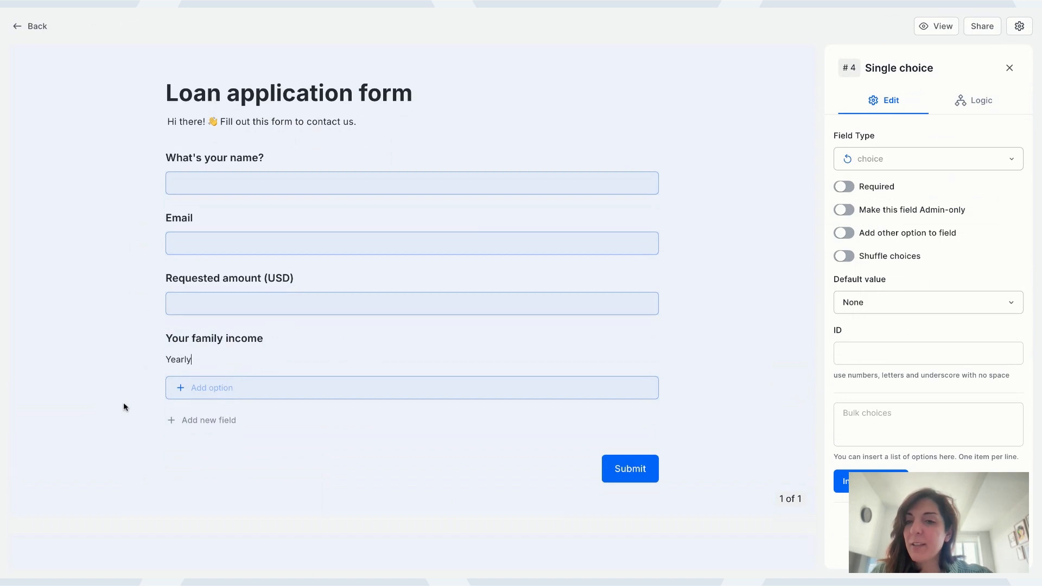
# Step: Insert another Number field directly below "Requested amount (USD)"
pyautogui.click(139, 281)
pyautogui.click(140, 259)
pyautogui.write('num')
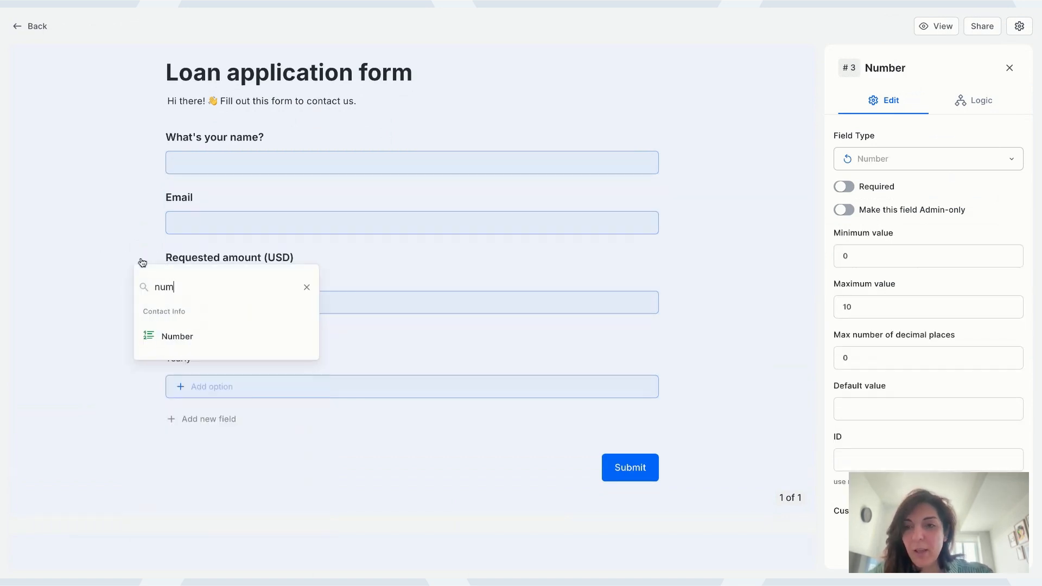
pyautogui.click(249, 339)
# Step: Copy the title "Your family income" from the single choice field and paste it over the new number field's title
pyautogui.click(244, 392)
pyautogui.doubleClick(178, 399)
pyautogui.click(258, 374)
pyautogui.tripleClick(280, 379)
pyautogui.hotkey('ctrl', 'c')
pyautogui.doubleClick(205, 319)
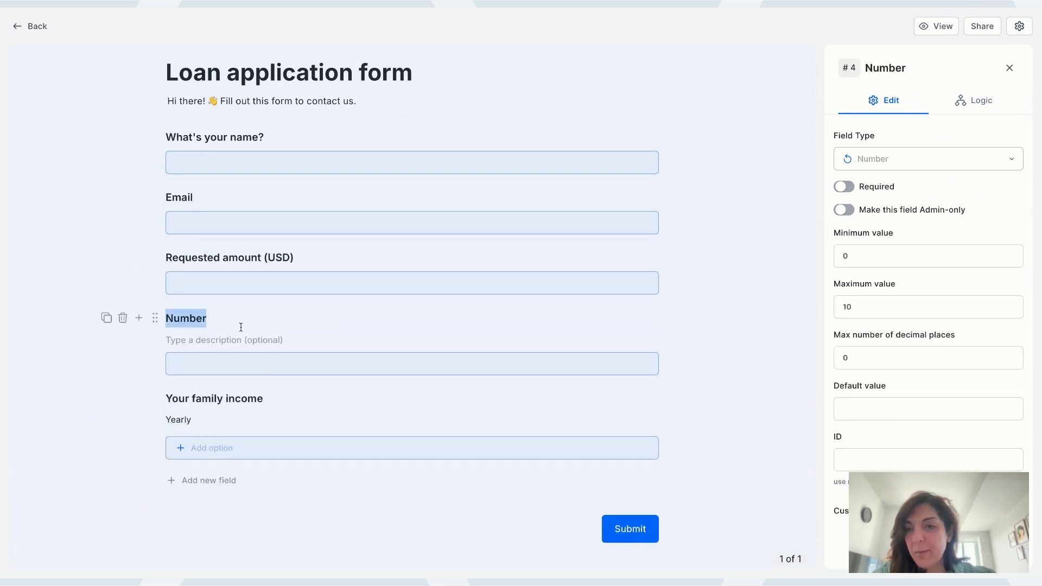
pyautogui.hotkey('ctrl', 'v')
# Step: Copy the description "Yearly" from the single choice field into the number field's description
pyautogui.click(183, 422)
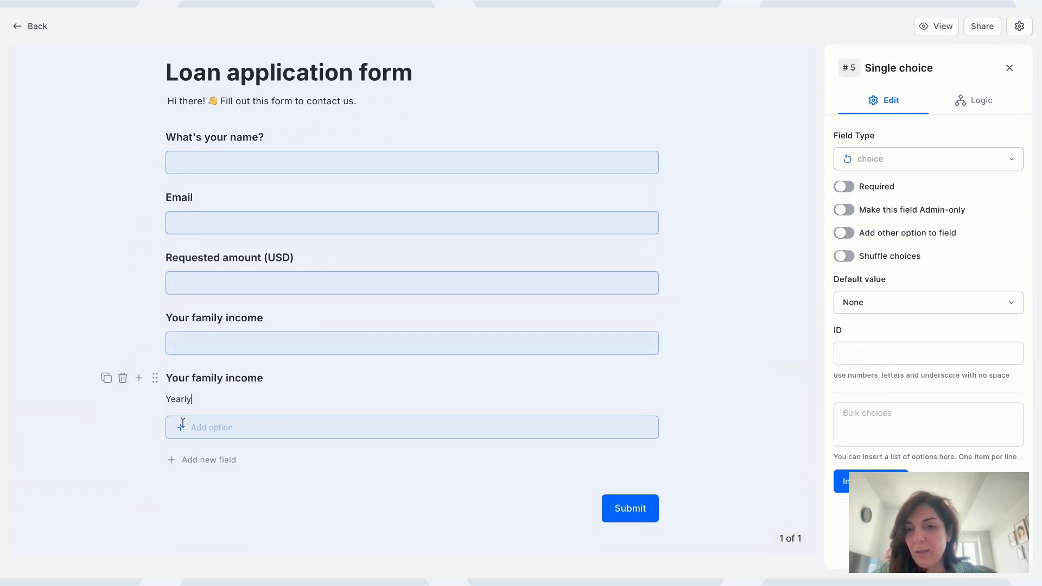
pyautogui.doubleClick(179, 399)
pyautogui.hotkey('ctrl', 'c')
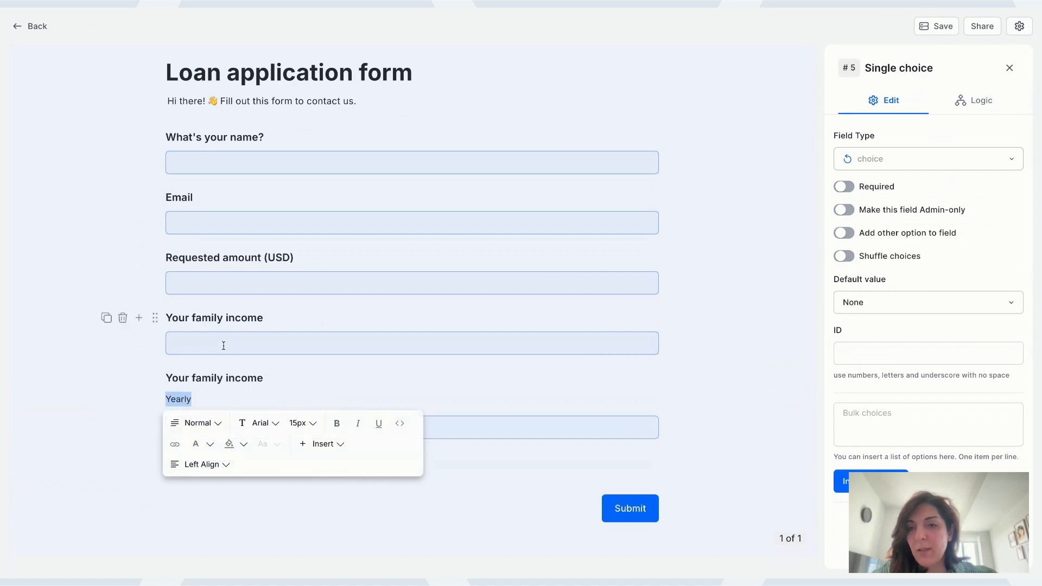
pyautogui.click(224, 351)
pyautogui.hotkey('ctrl', 'v')
# Step: Replace the single choice field's title with "Select which applies to you:"
pyautogui.click(230, 378)
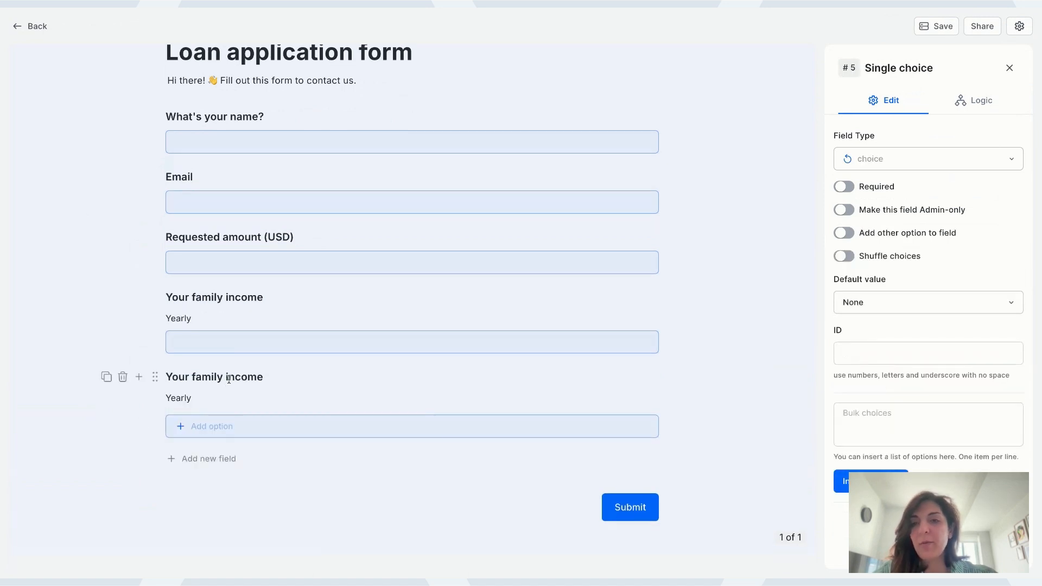
pyautogui.tripleClick(230, 378)
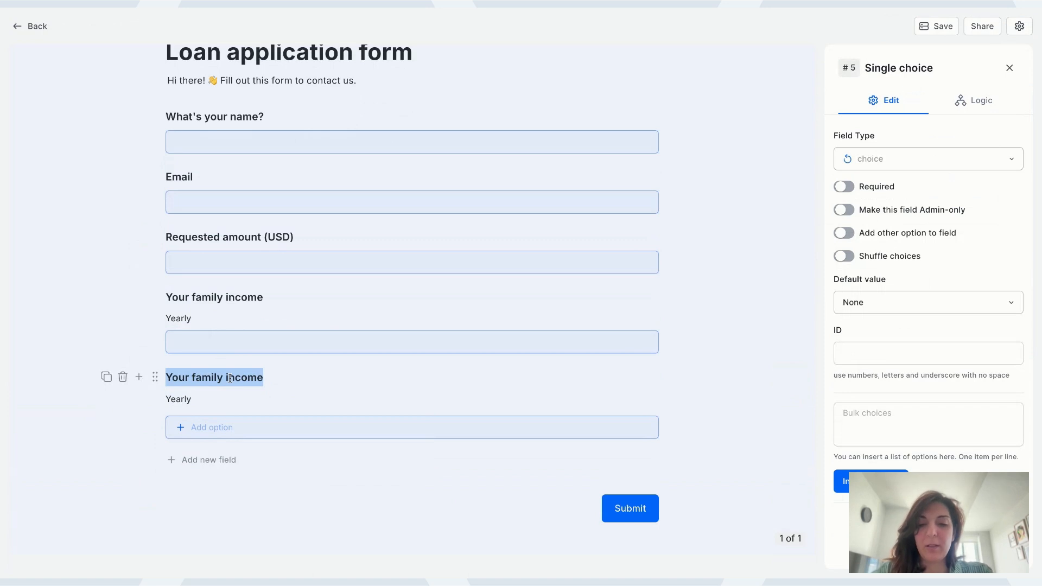
pyautogui.write('Select')
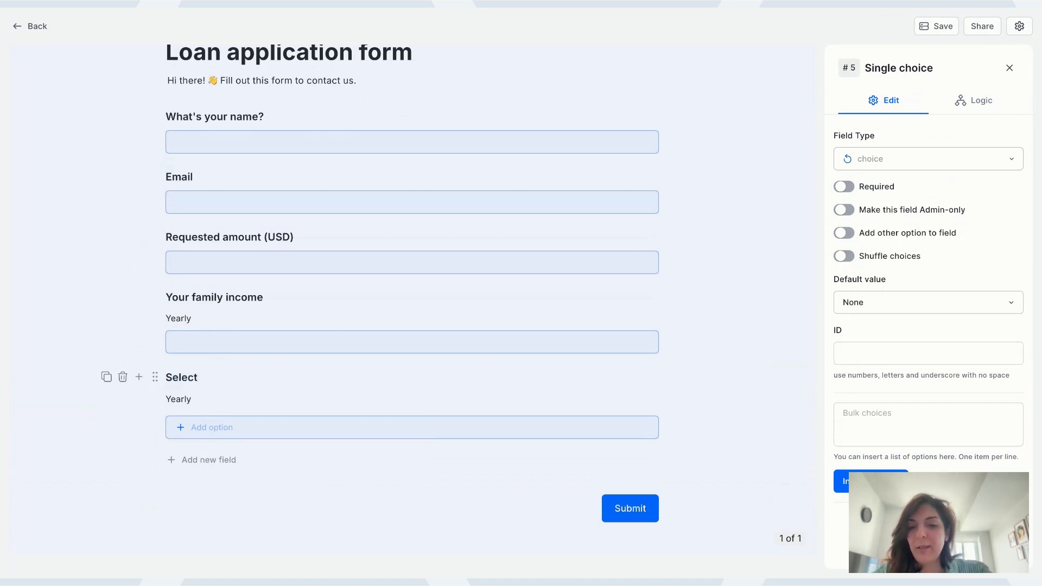
pyautogui.write(' which ')
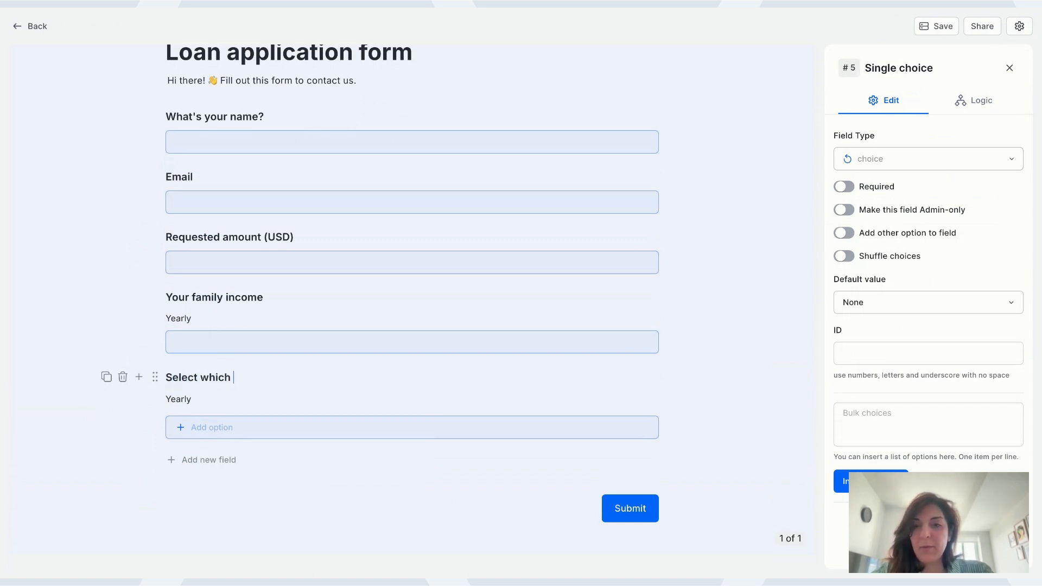
pyautogui.write('applies to you')
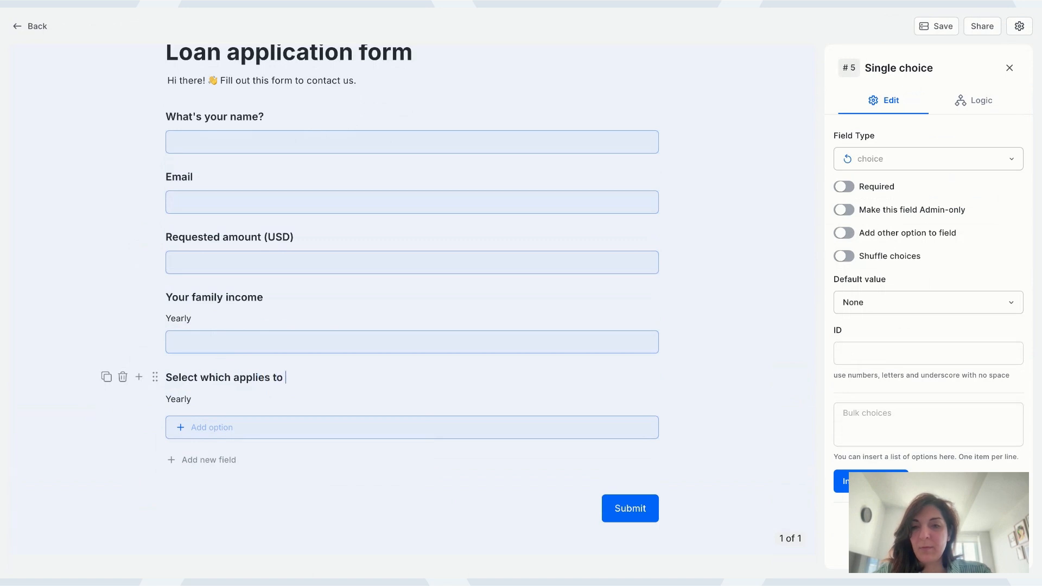
# Step: Delete the description "Yearly" from the single choice field
pyautogui.click(207, 402)
pyautogui.press('BackSpace')
pyautogui.press('BackSpace')
pyautogui.press('BackSpace')
pyautogui.press('BackSpace')
pyautogui.press('BackSpace')
pyautogui.press('BackSpace')
# Step: Add the choices "Option 1", "Option 2" and "Option 3" to the single choice field and save the form
pyautogui.click(251, 426)
pyautogui.write('Option 1')
pyautogui.click(270, 451)
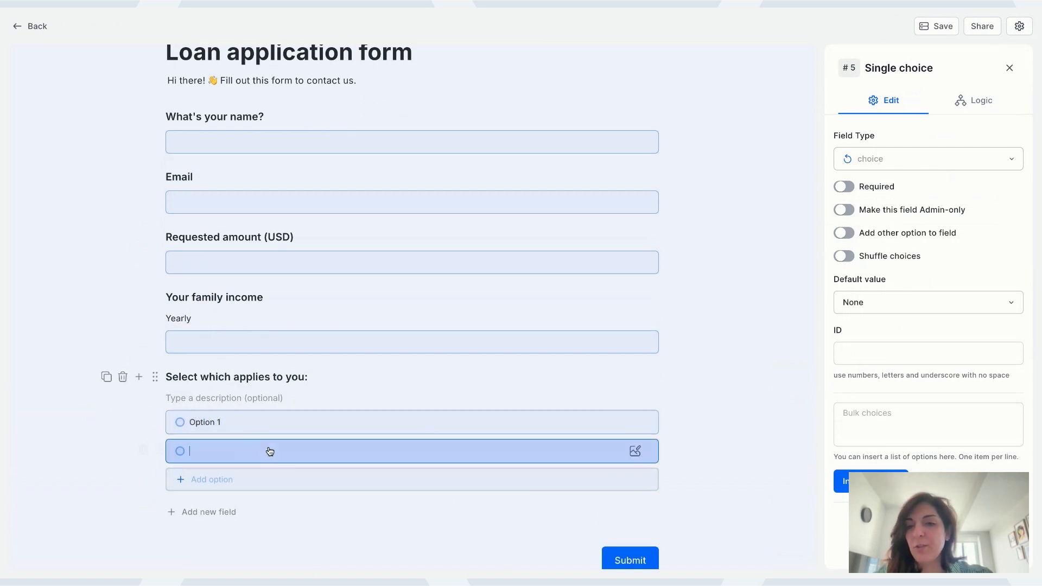
pyautogui.write('Option 2')
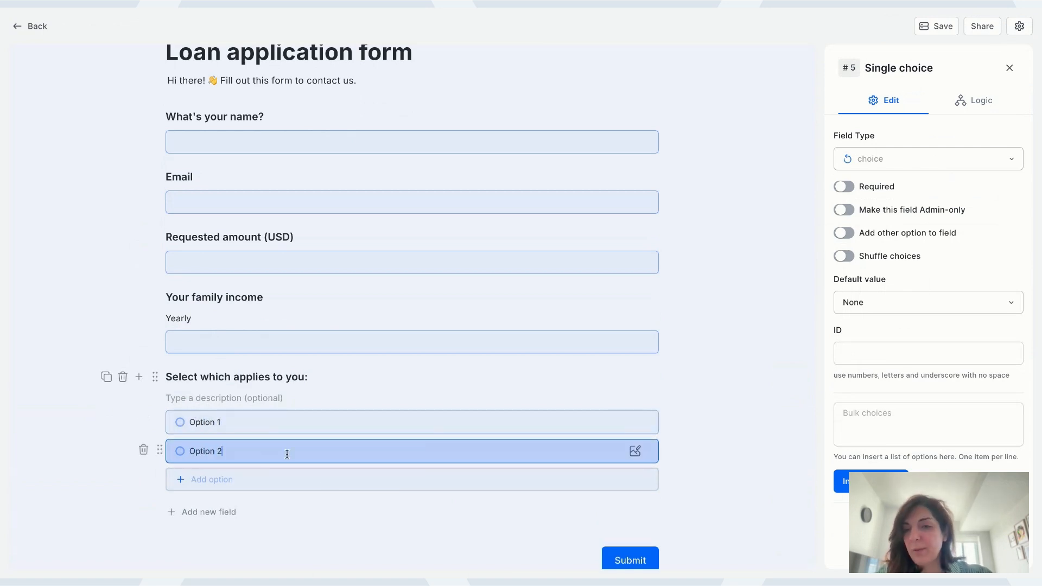
pyautogui.click(283, 486)
pyautogui.write('Option 3')
pyautogui.click(108, 430)
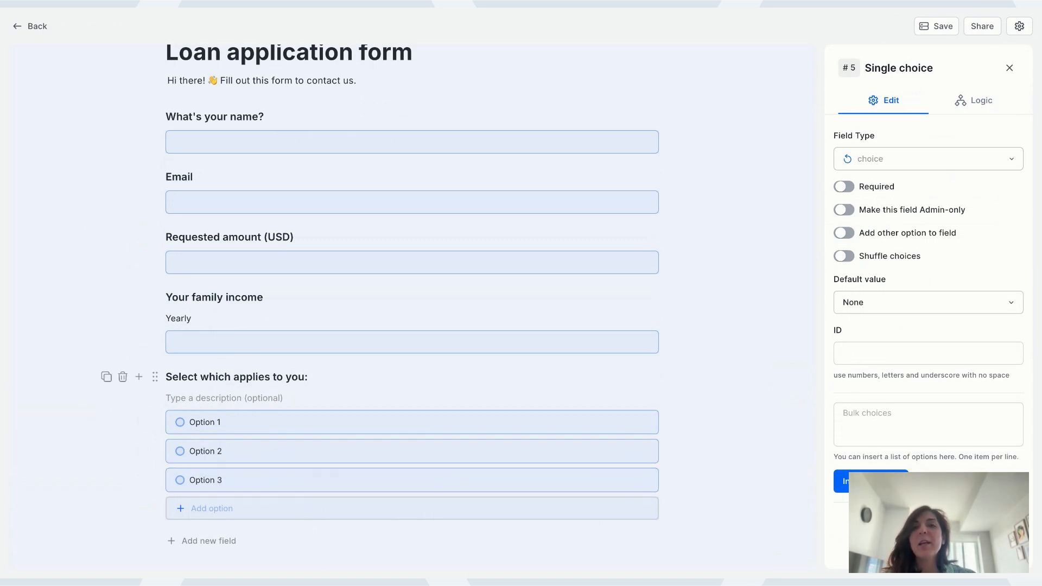
pyautogui.click(942, 28)
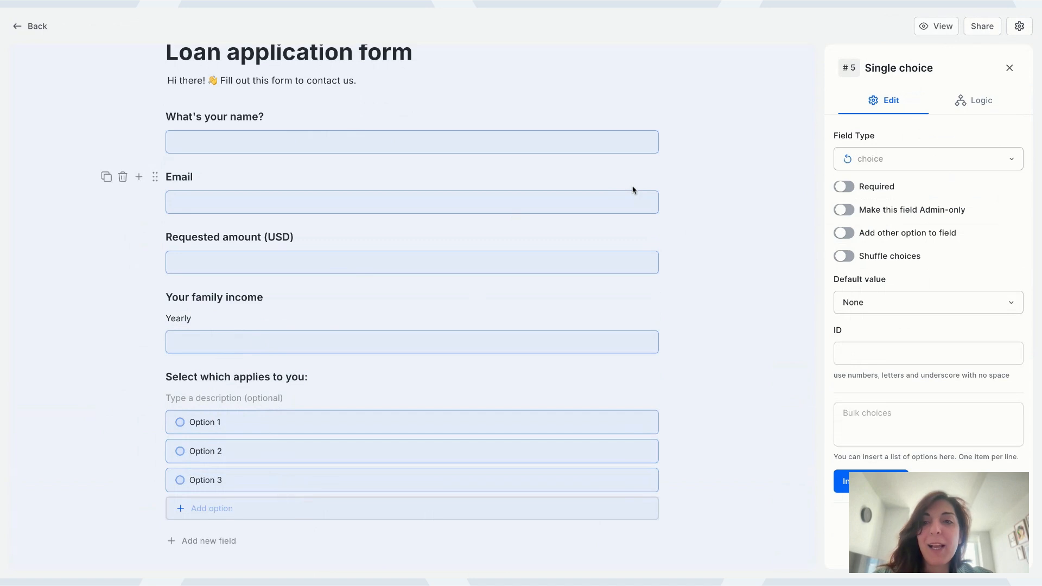
pyautogui.scroll(1, 633, 190)
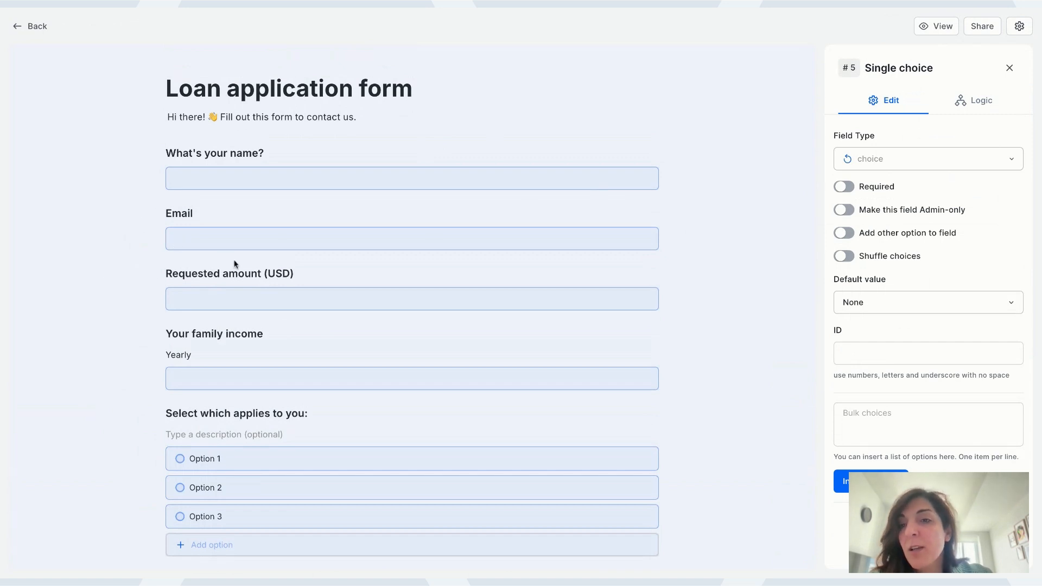
pyautogui.click(302, 275)
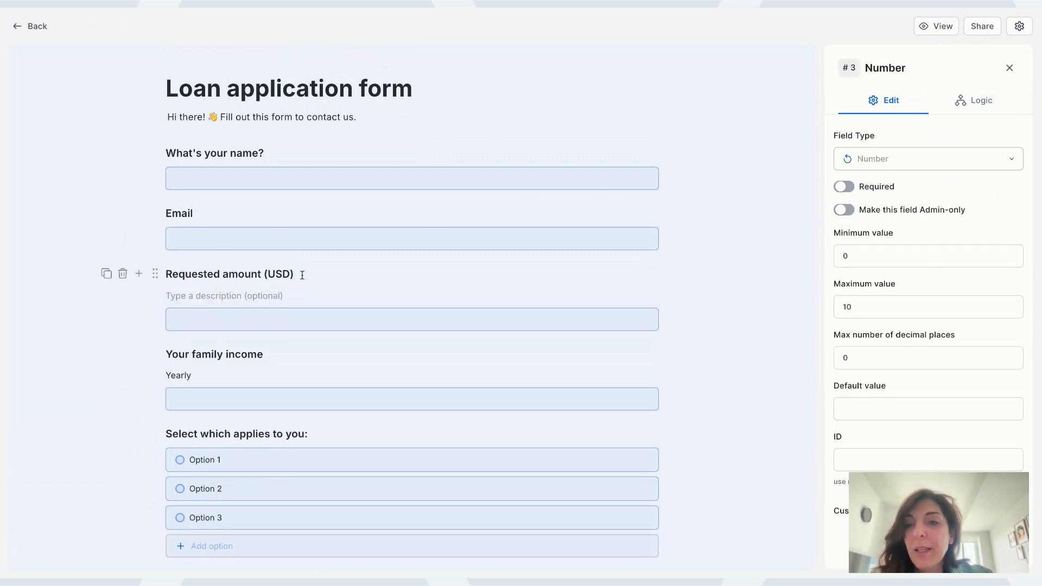
pyautogui.scroll(-3, 301, 274)
pyautogui.click(973, 101)
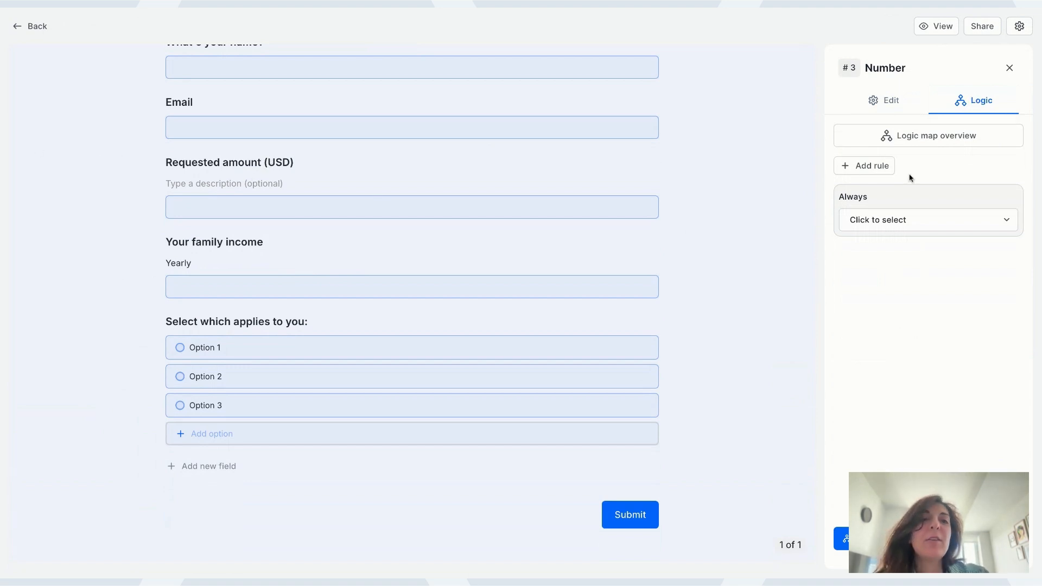
pyautogui.click(888, 106)
pyautogui.click(966, 97)
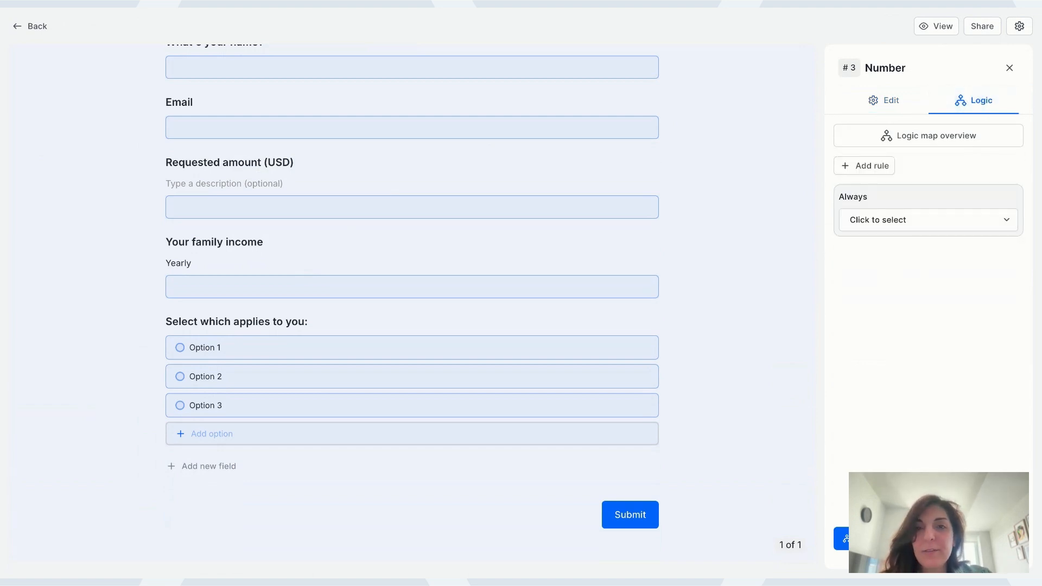
pyautogui.click(866, 165)
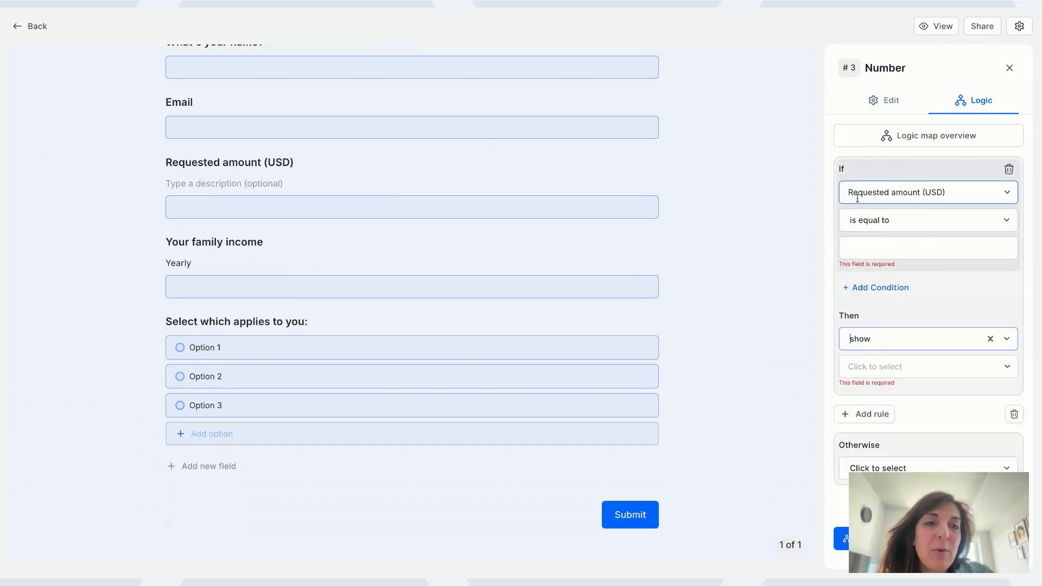
pyautogui.click(905, 221)
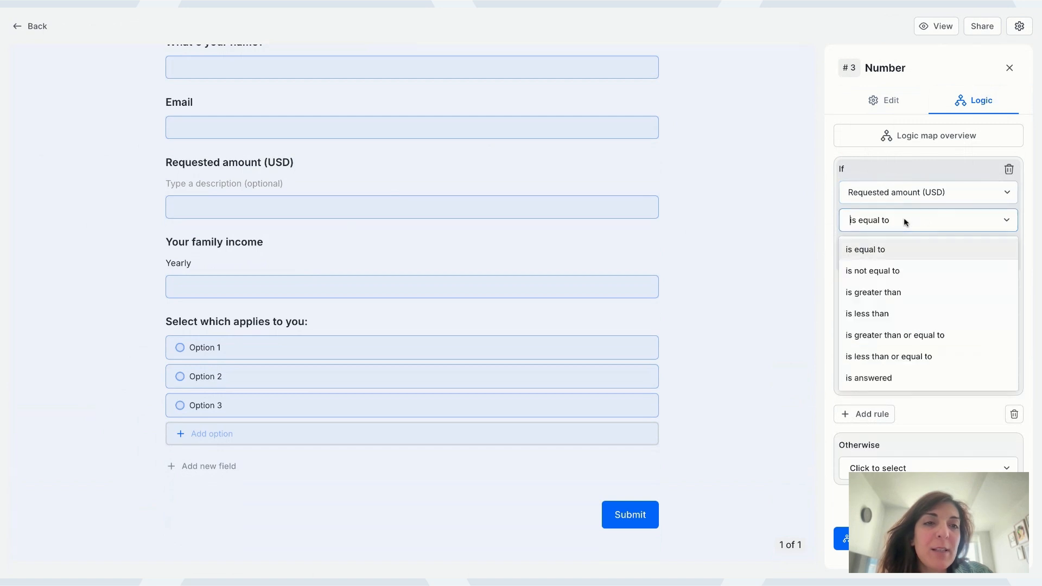
pyautogui.click(904, 336)
pyautogui.click(873, 249)
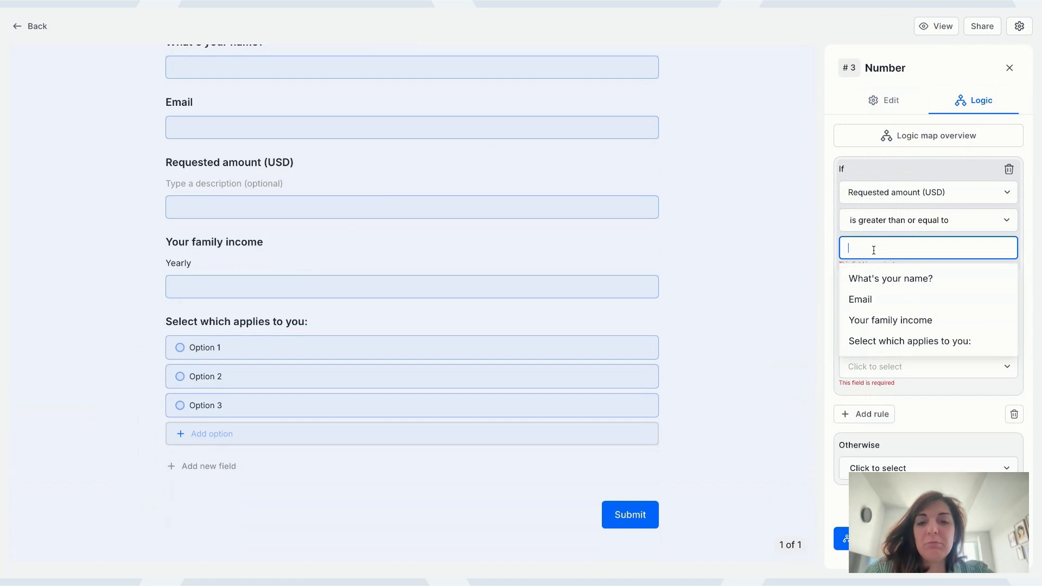
pyautogui.write('1000')
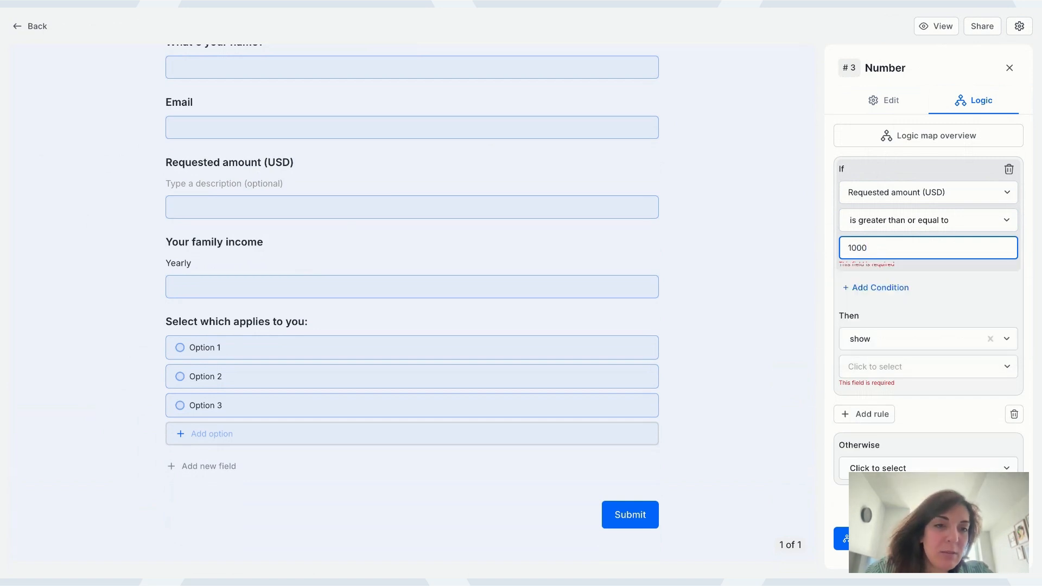
pyautogui.write('0')
pyautogui.click(908, 226)
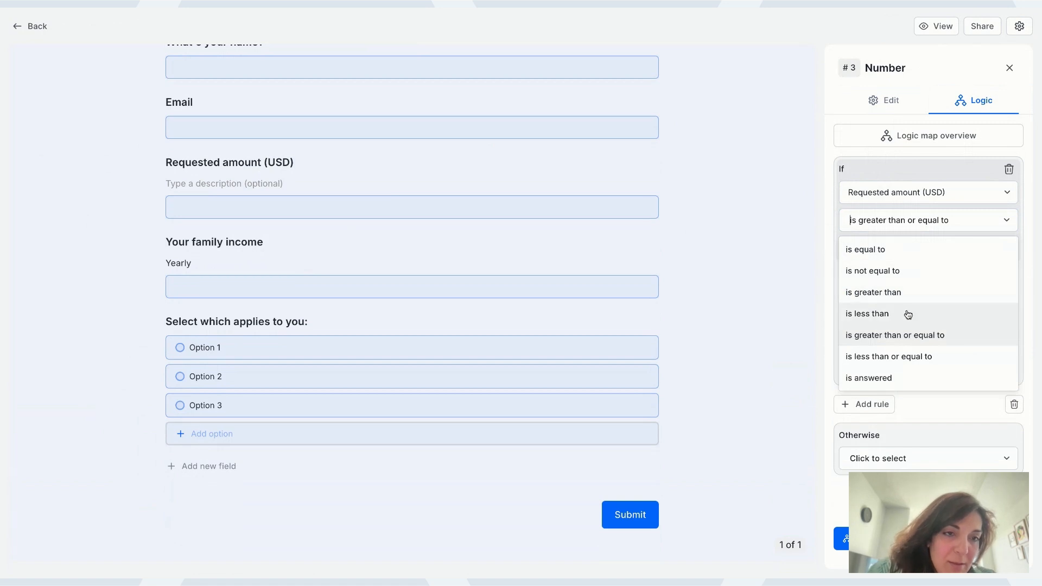
pyautogui.click(908, 315)
pyautogui.click(900, 247)
pyautogui.write('10')
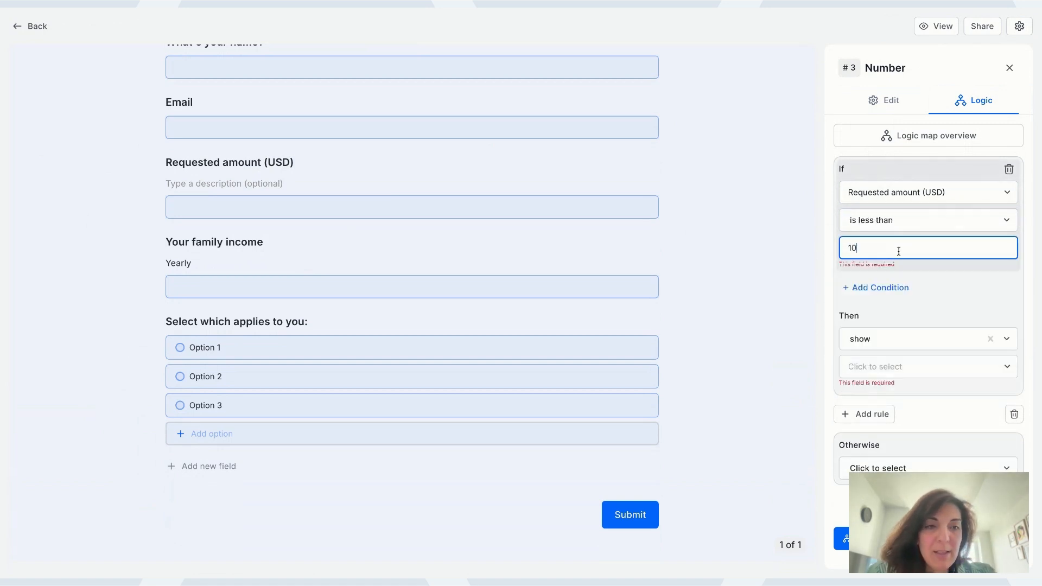
pyautogui.write('000')
pyautogui.click(911, 332)
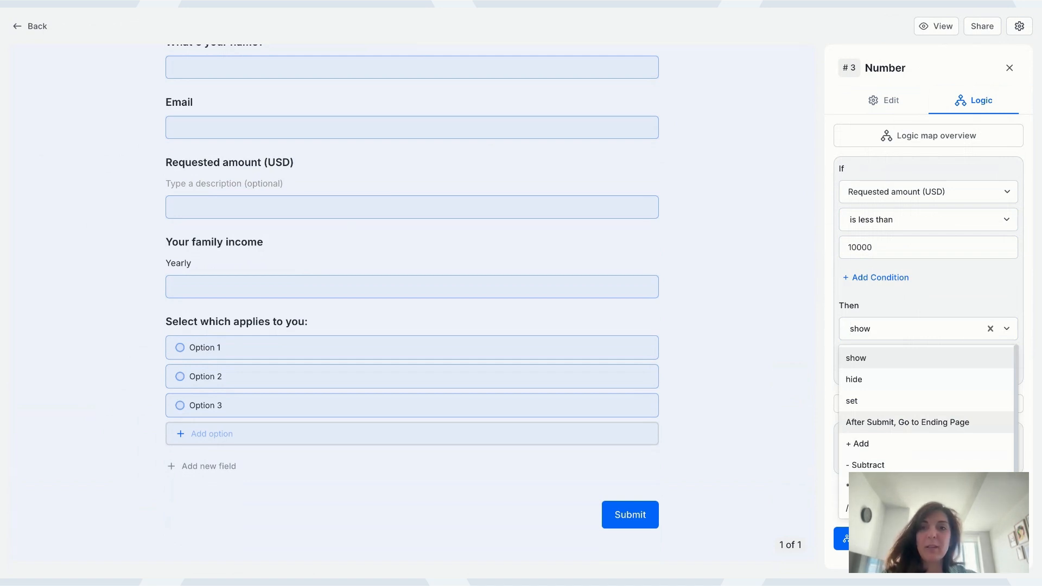
pyautogui.click(155, 393)
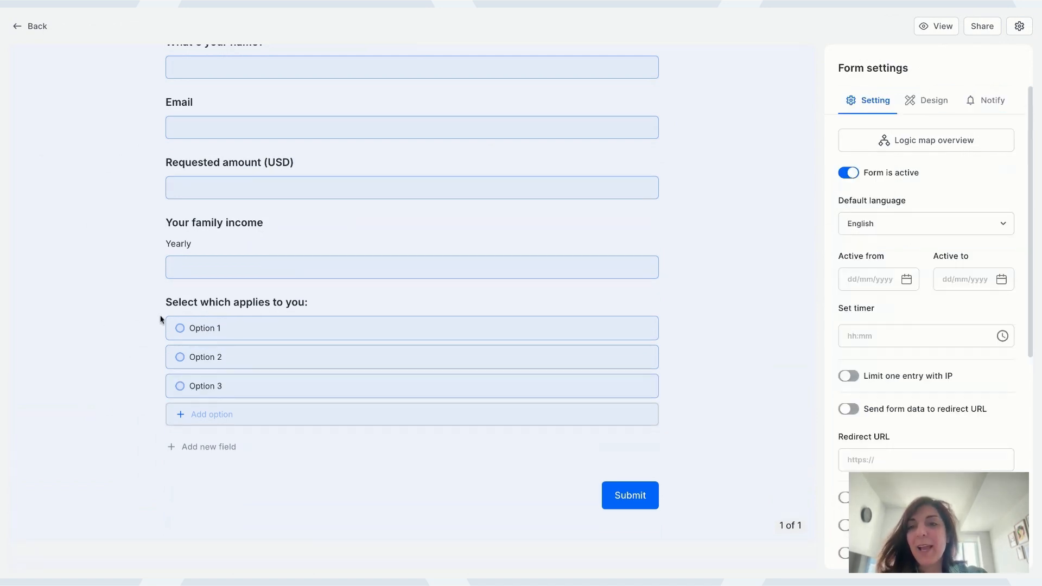
# Step: Add a Variable field below the single choice field and title it "Eligibility"
pyautogui.click(140, 302)
pyautogui.write('vari')
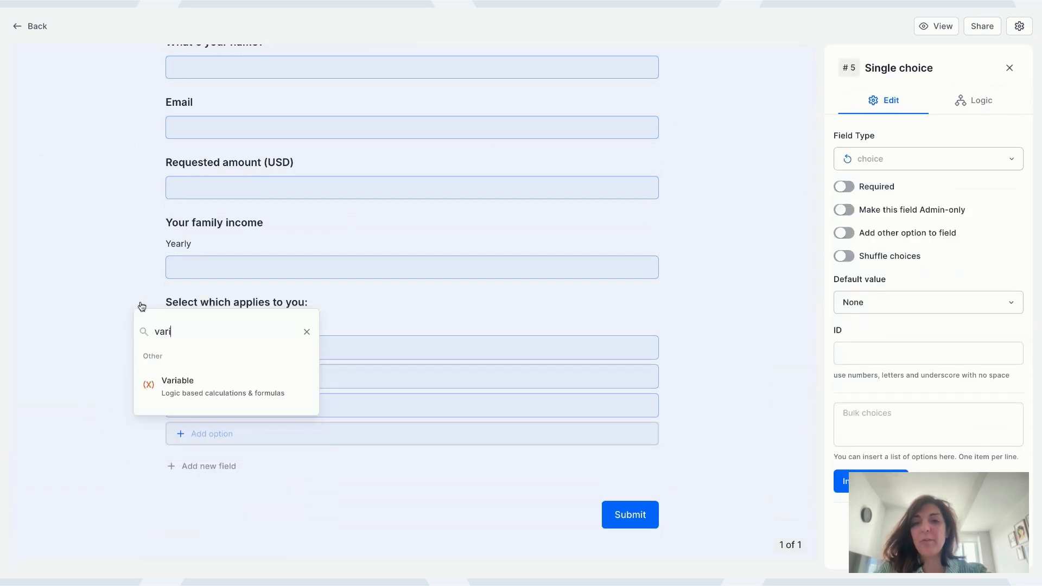
pyautogui.click(173, 375)
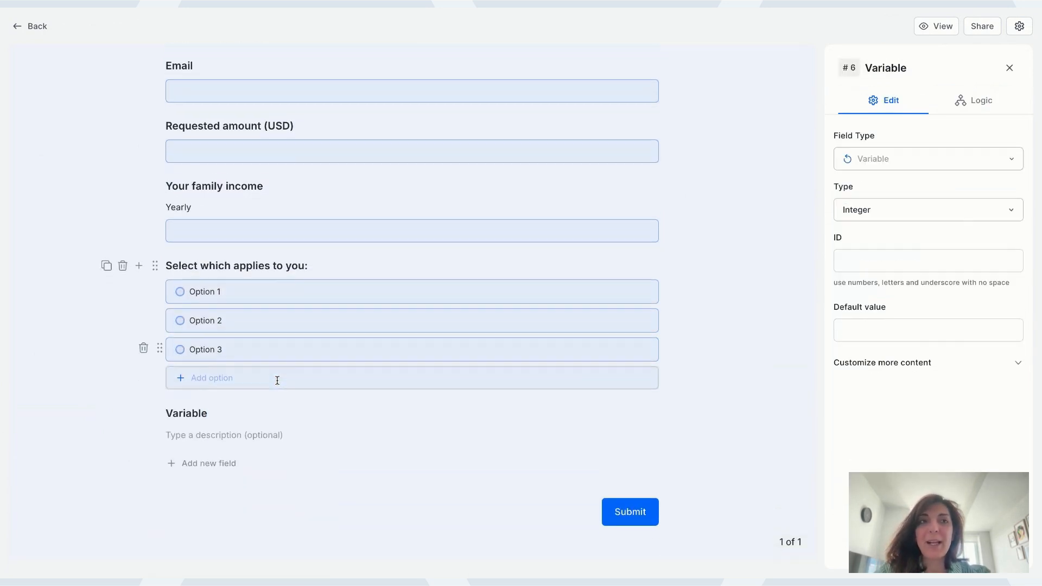
pyautogui.doubleClick(204, 404)
pyautogui.write('Eligibility')
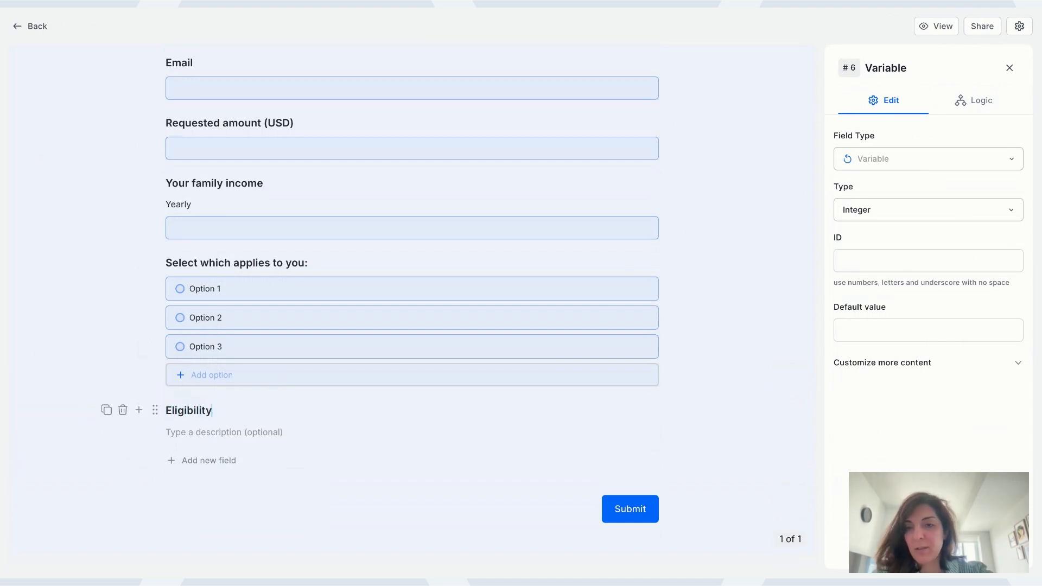
pyautogui.click(145, 342)
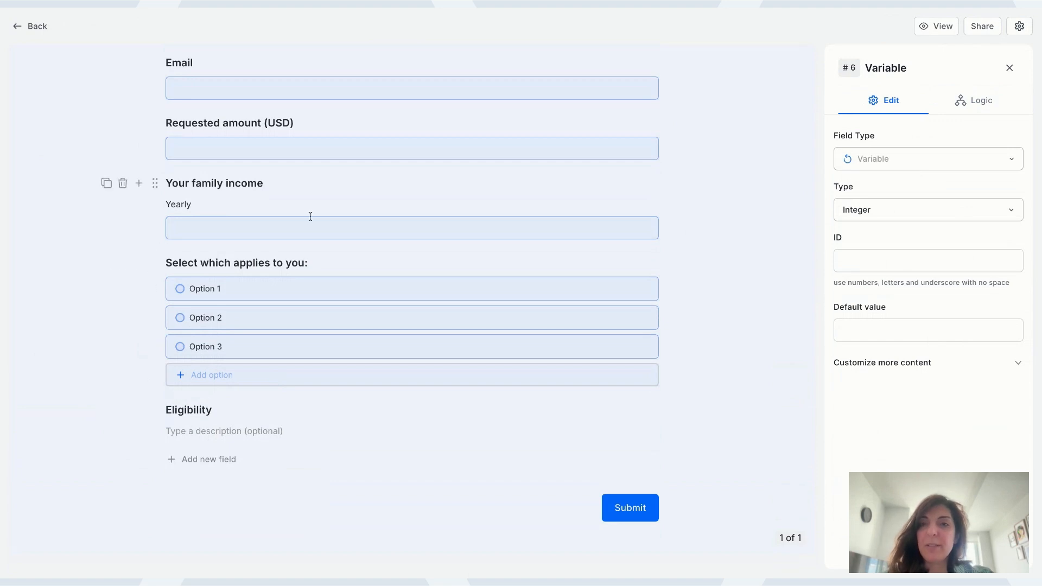
# Step: Add a logic rule to the "Requested amount (USD)" field with the condition "is less than" 10000
pyautogui.click(302, 127)
pyautogui.click(974, 100)
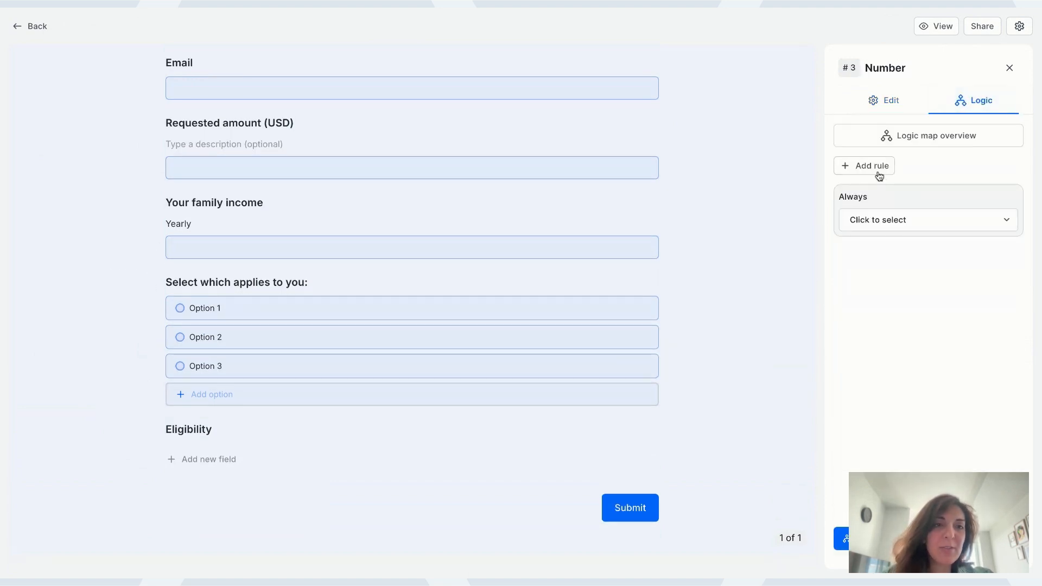
pyautogui.click(874, 169)
pyautogui.click(921, 226)
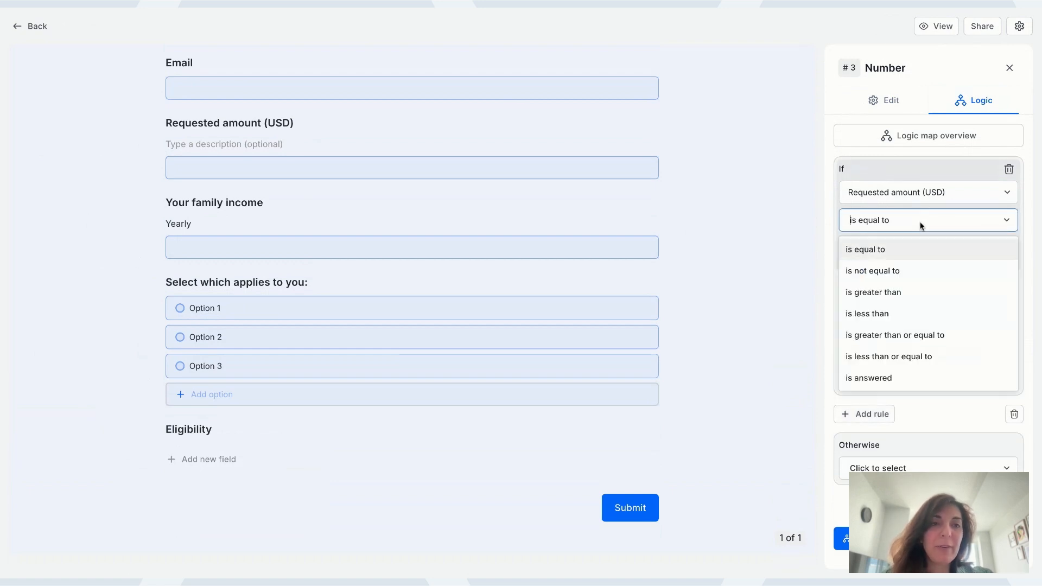
pyautogui.click(911, 311)
pyautogui.click(899, 240)
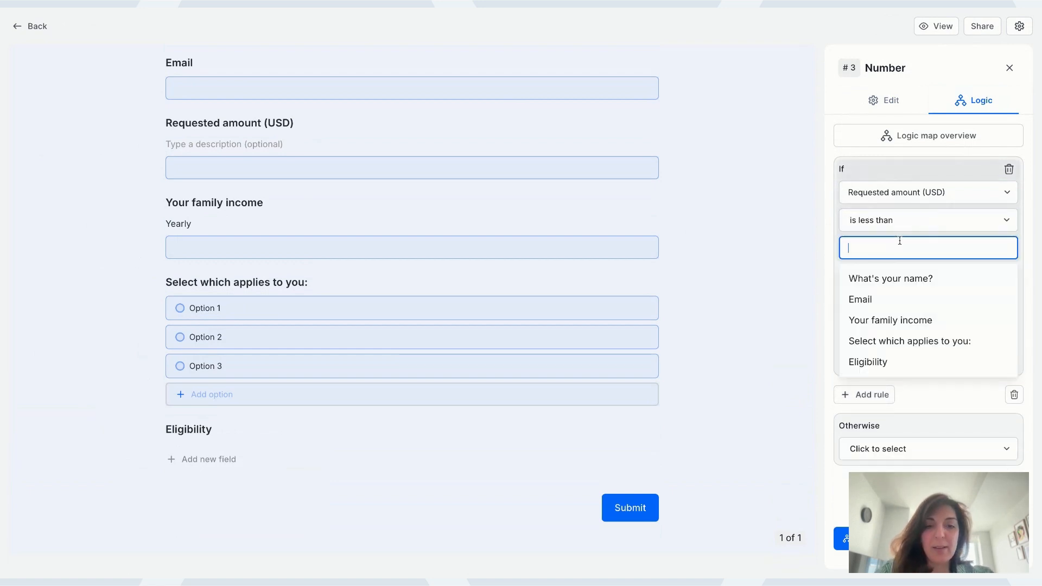
pyautogui.write('10000')
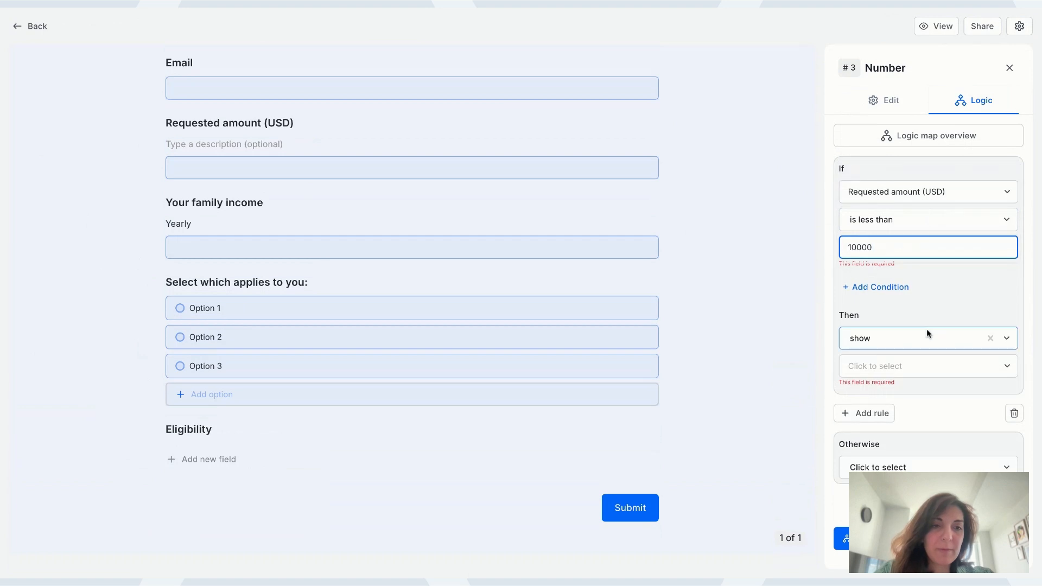
# Step: Make the requested amount rule add 10 to Eligibility and save the logic
pyautogui.click(924, 330)
pyautogui.click(878, 443)
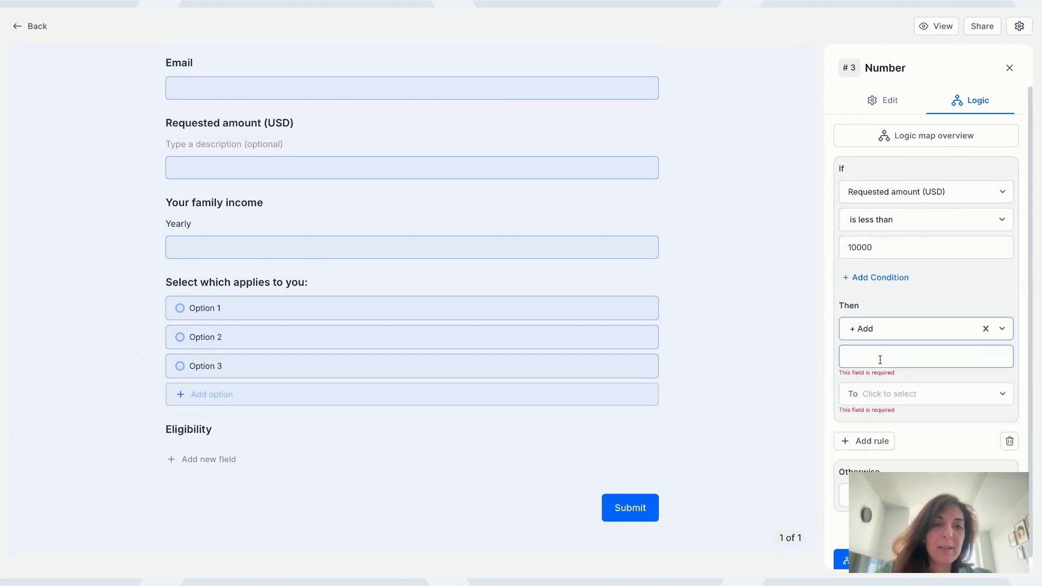
pyautogui.click(879, 358)
pyautogui.write('10')
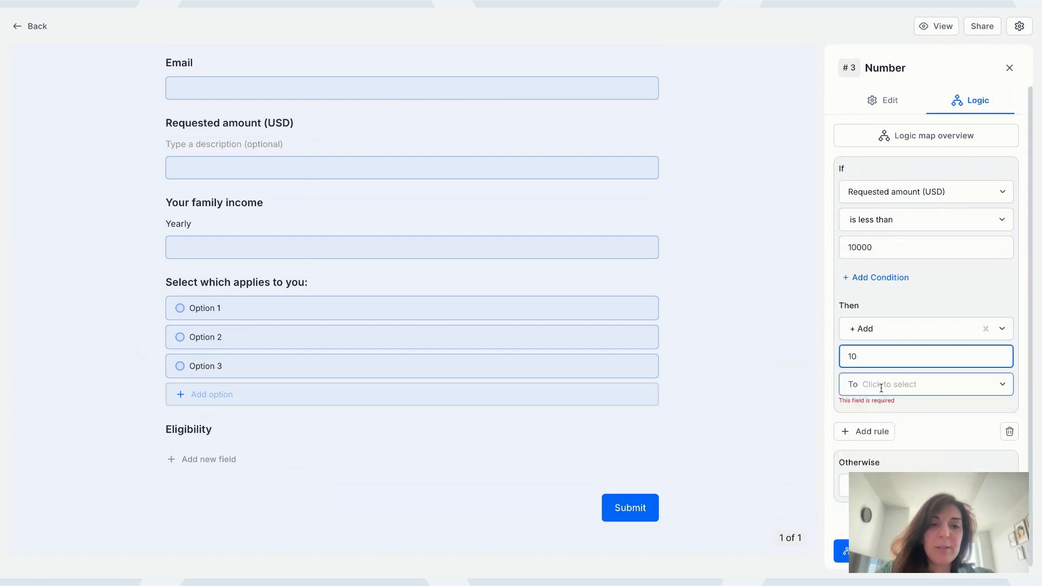
pyautogui.click(879, 384)
pyautogui.click(882, 414)
pyautogui.click(928, 541)
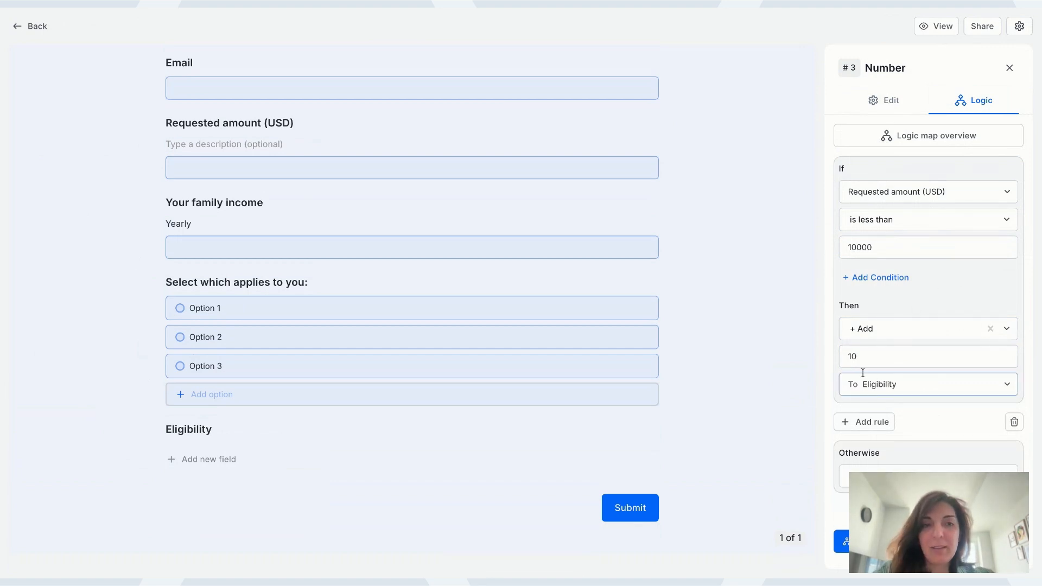
# Step: Add a logic rule to the "Your family income" field with the condition "is less than" 800000
pyautogui.click(279, 209)
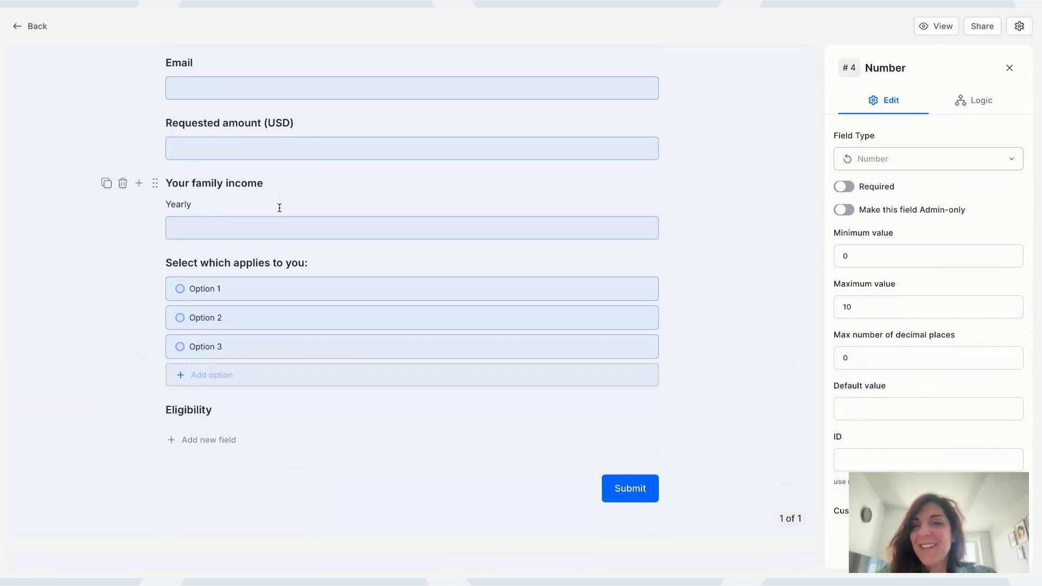
pyautogui.click(958, 107)
pyautogui.click(862, 164)
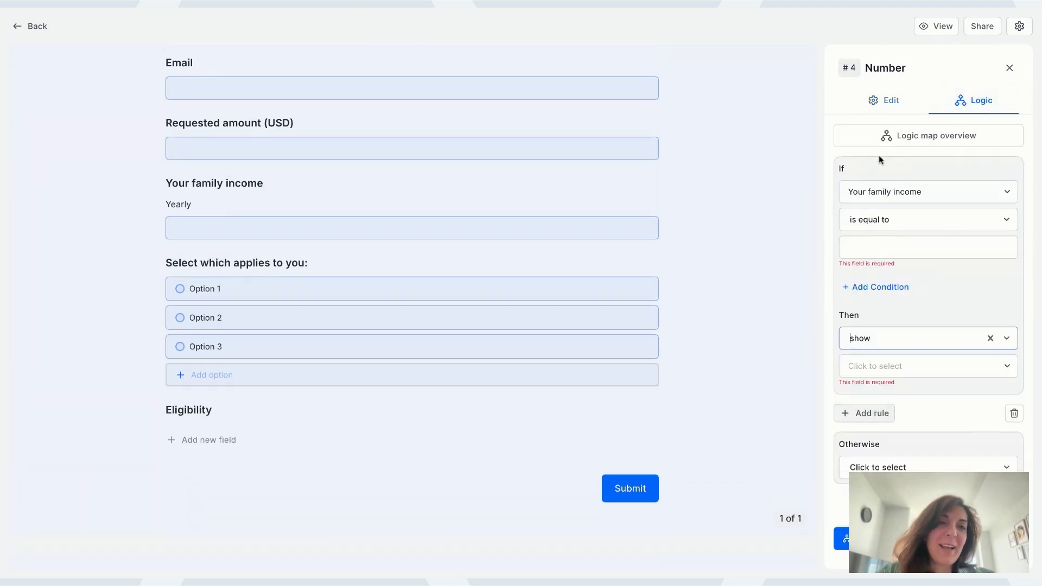
pyautogui.click(903, 221)
pyautogui.click(898, 312)
pyautogui.click(892, 249)
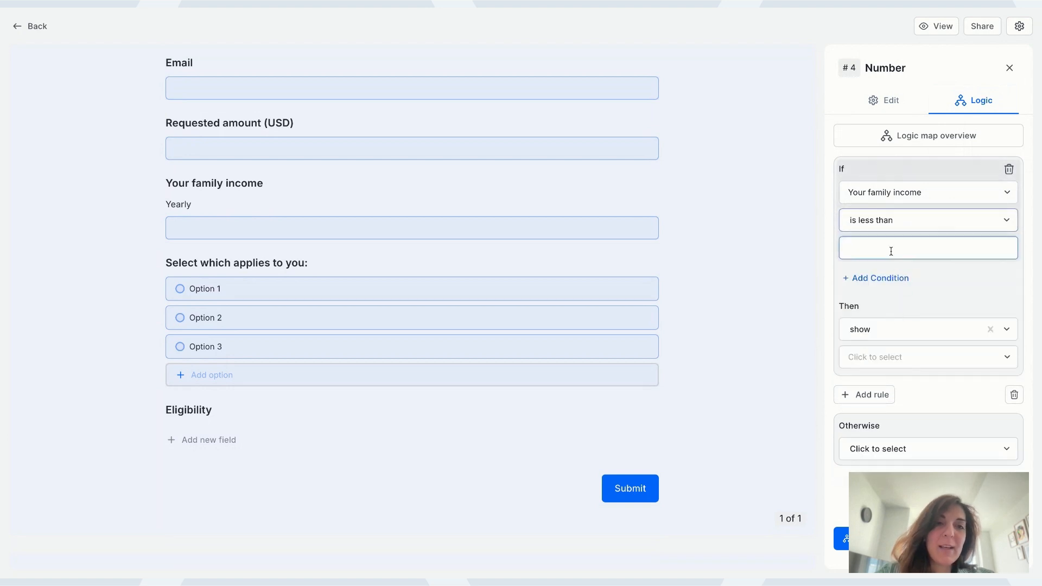
pyautogui.write('800')
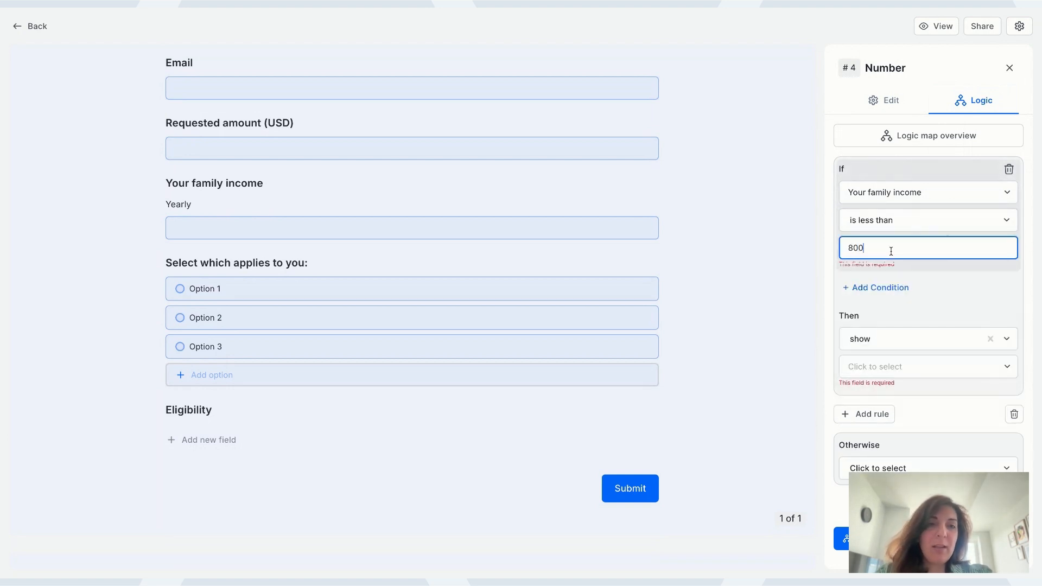
pyautogui.write('000')
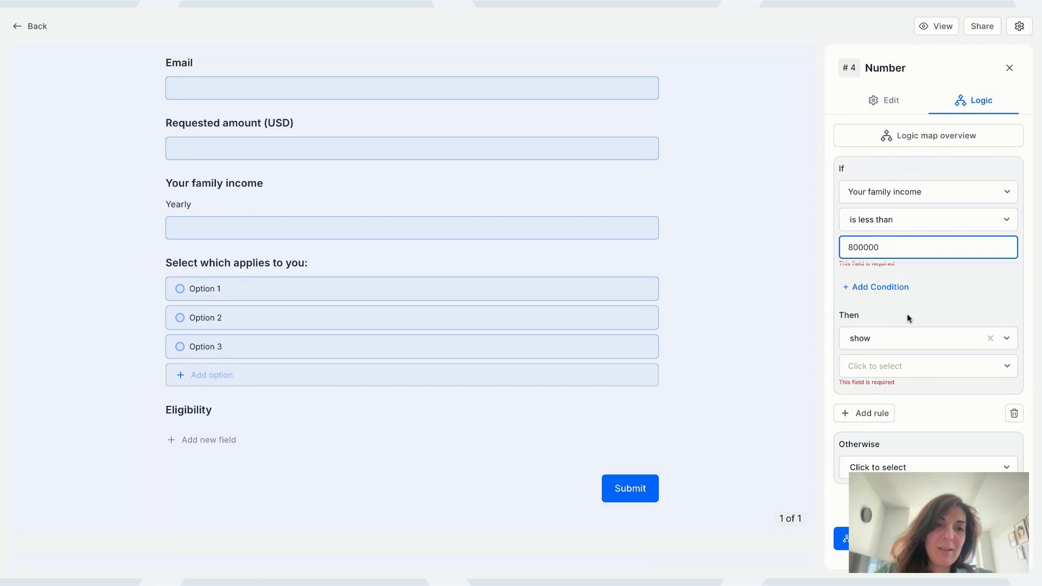
# Step: Make the family income rule add 10 to Eligibility
pyautogui.click(909, 332)
pyautogui.click(903, 328)
pyautogui.click(885, 444)
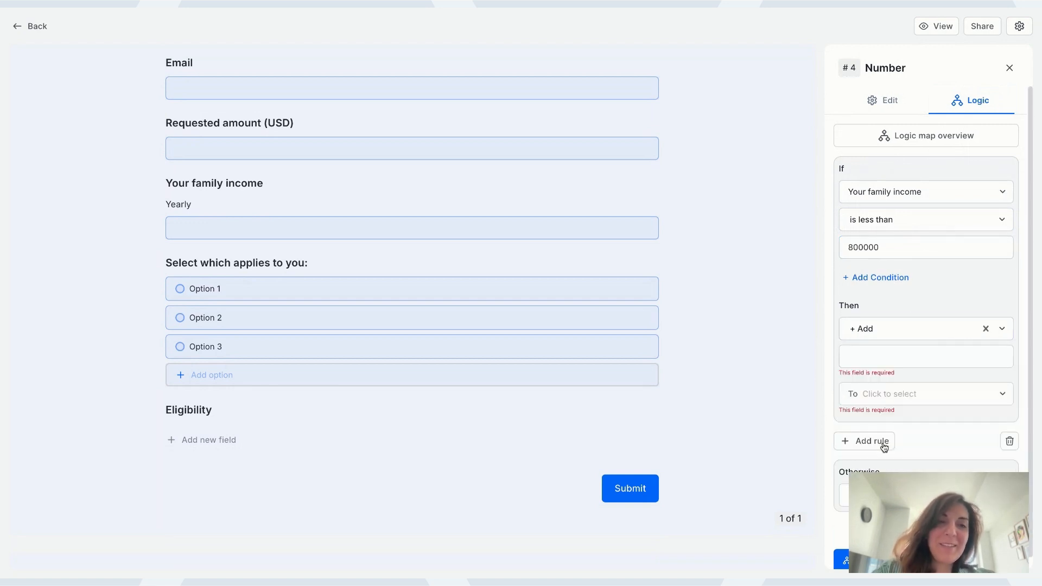
pyautogui.click(888, 358)
pyautogui.write('10')
pyautogui.click(904, 383)
pyautogui.click(901, 413)
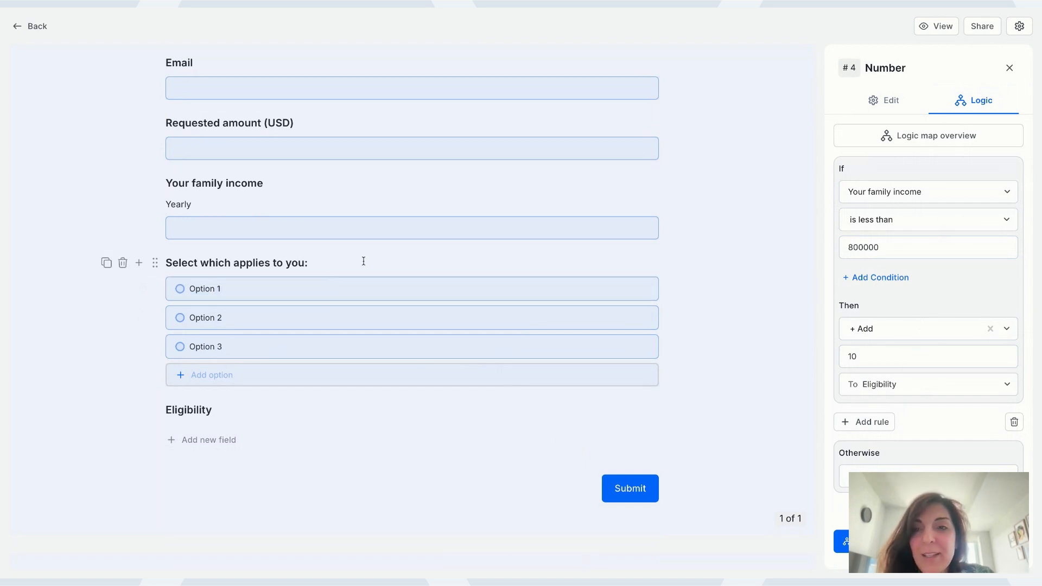
# Step: Add a second logic rule to the "Your family income" field with the condition "is greater than" 1000000
pyautogui.click(322, 264)
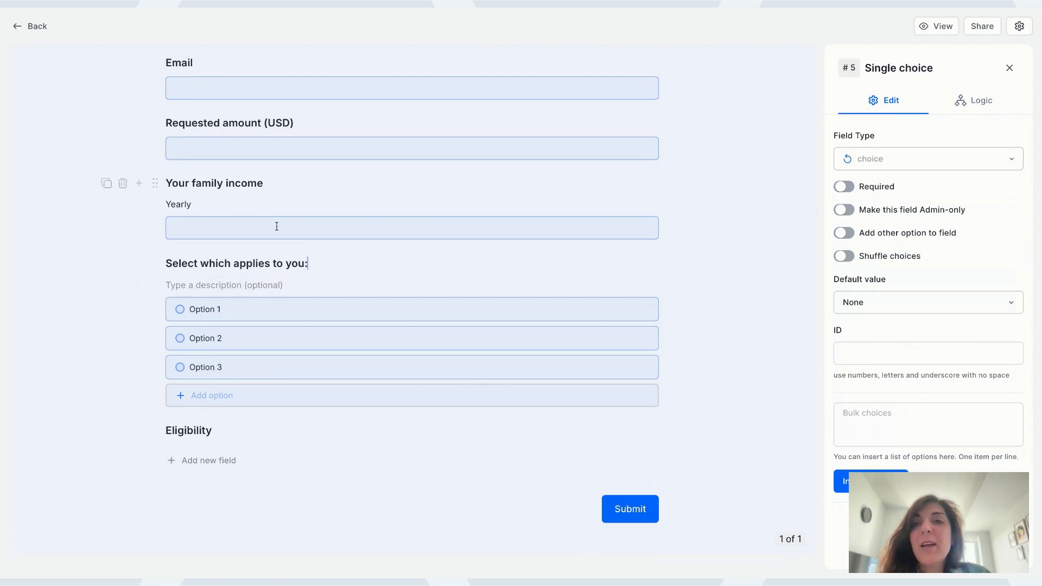
pyautogui.click(275, 196)
pyautogui.click(273, 179)
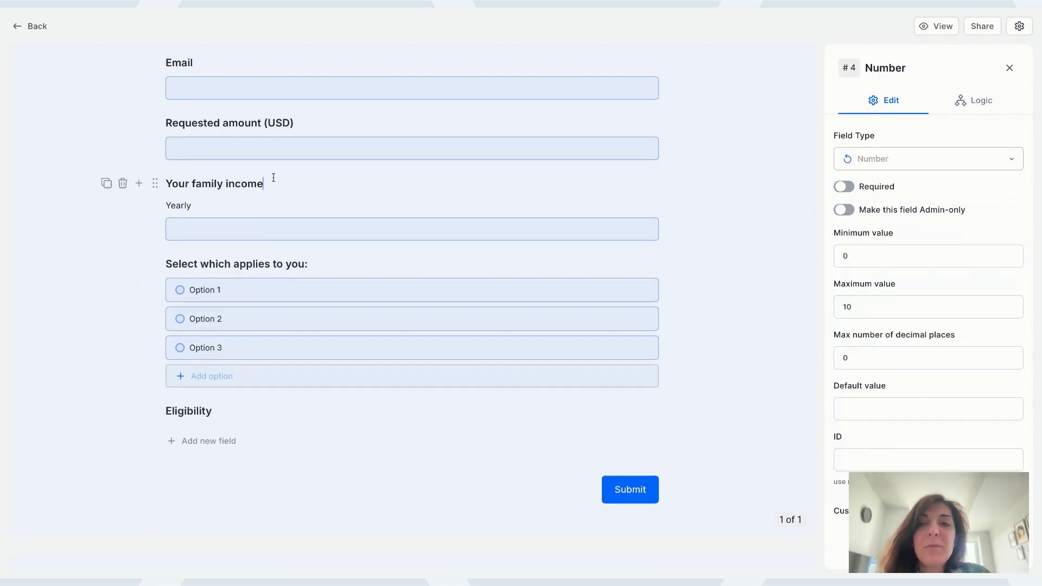
pyautogui.click(971, 102)
pyautogui.click(903, 359)
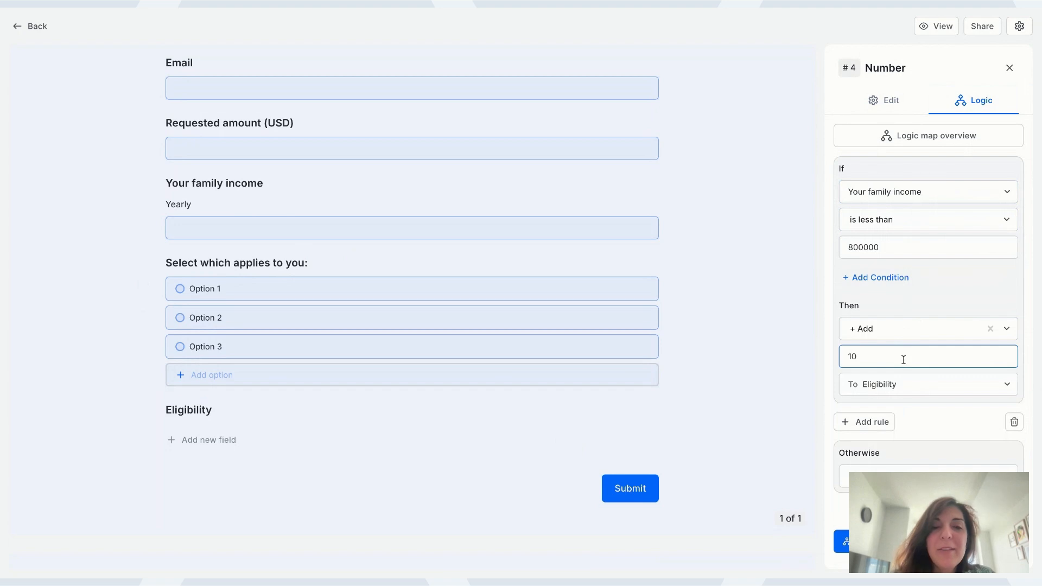
pyautogui.click(879, 428)
pyautogui.scroll(-1, 887, 380)
pyautogui.click(858, 310)
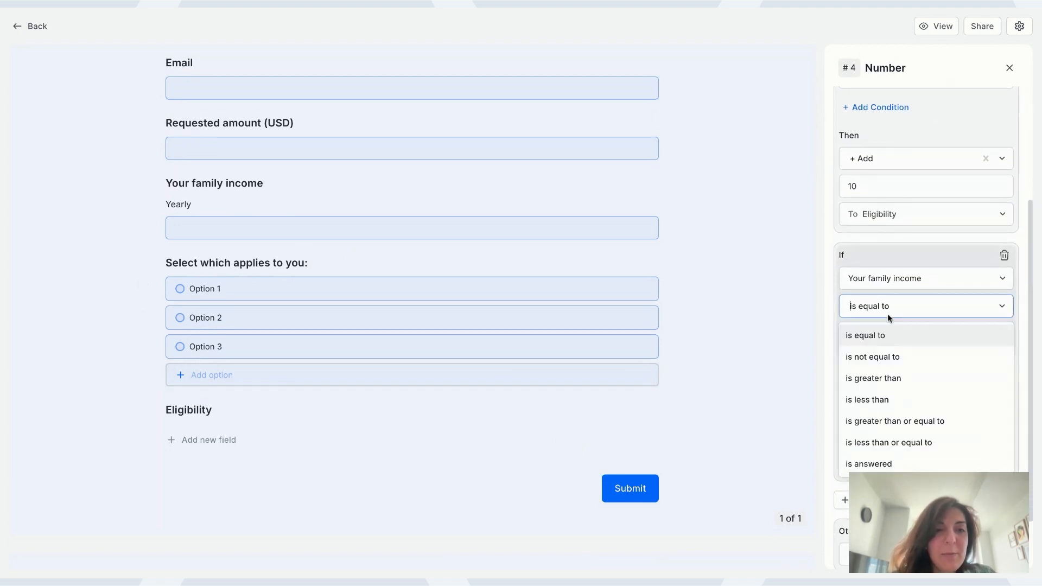
pyautogui.click(905, 385)
pyautogui.click(894, 333)
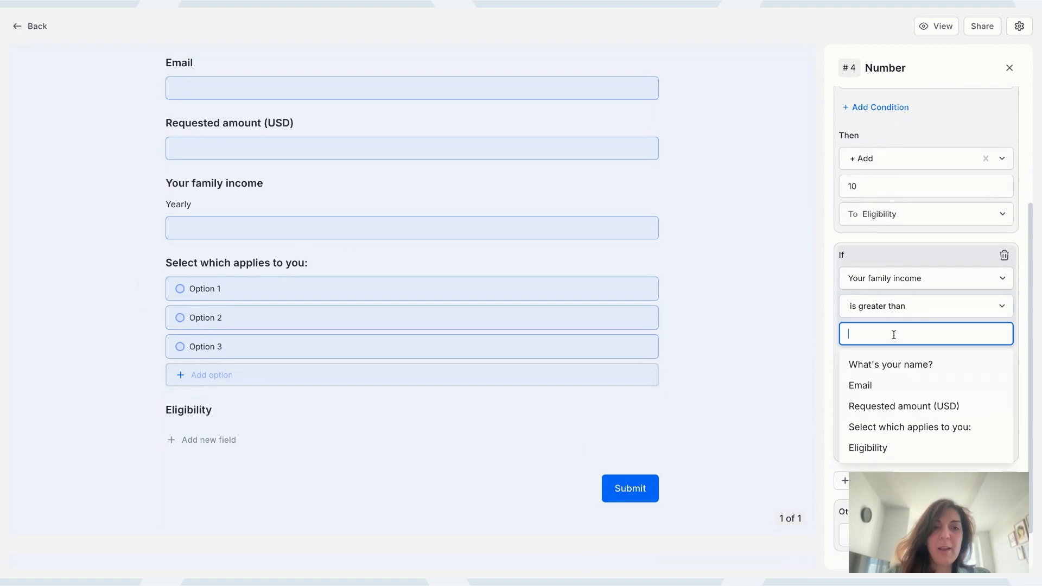
pyautogui.write('1000000')
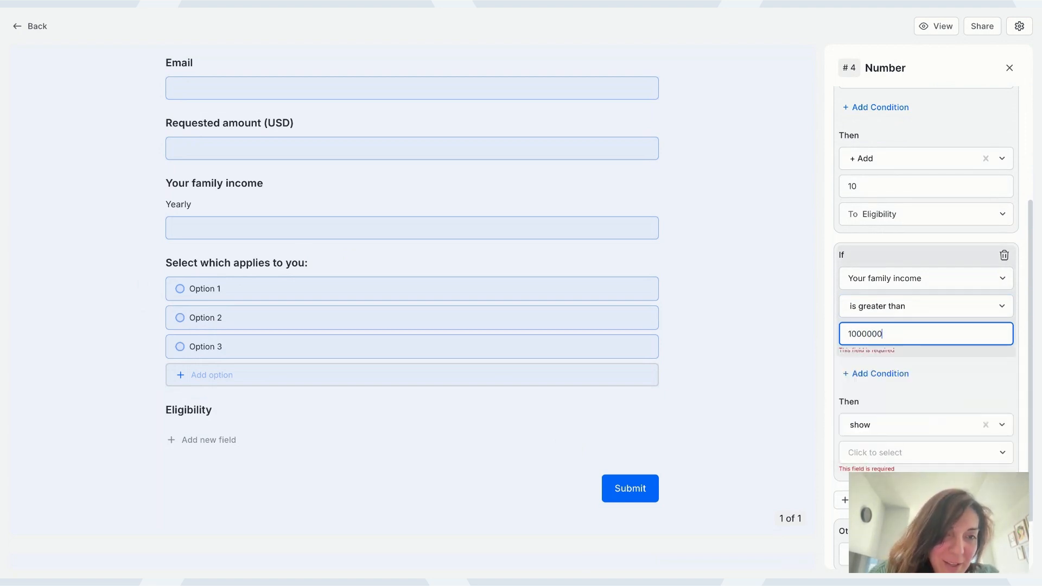
# Step: Make the second family income rule subtract 10 from Eligibility
pyautogui.click(901, 414)
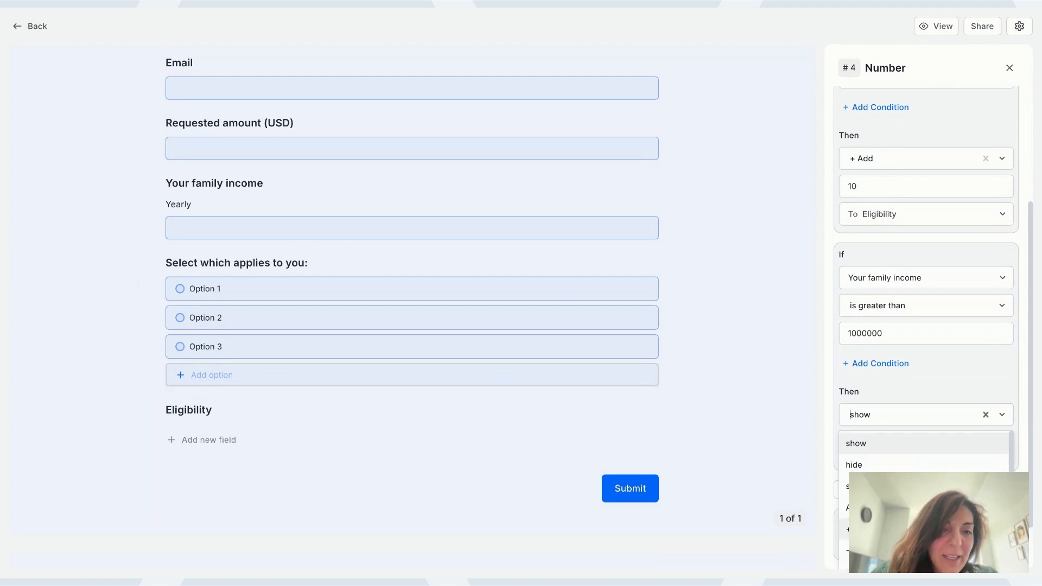
pyautogui.click(889, 552)
pyautogui.write('10')
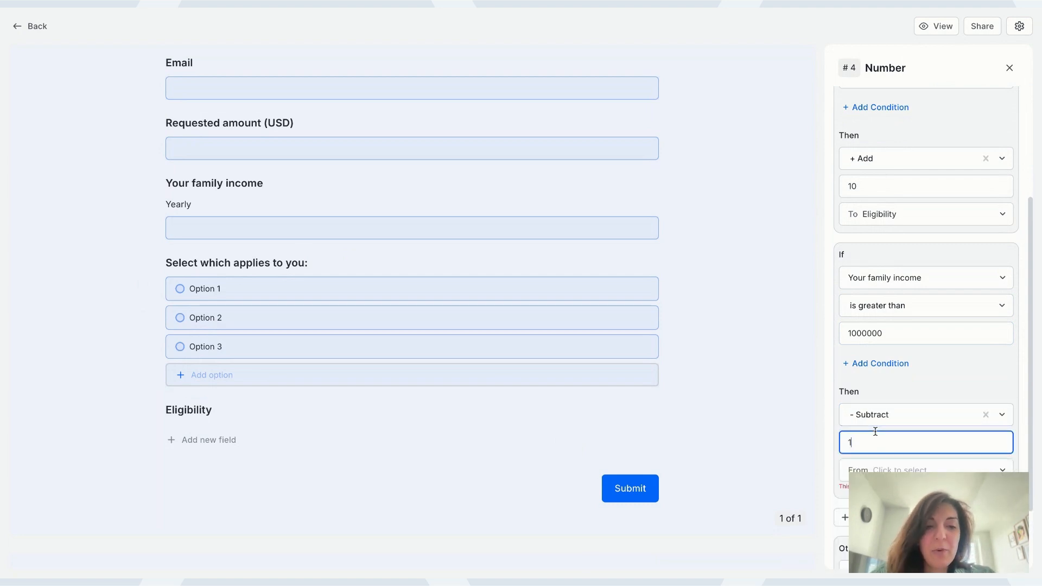
pyautogui.click(888, 472)
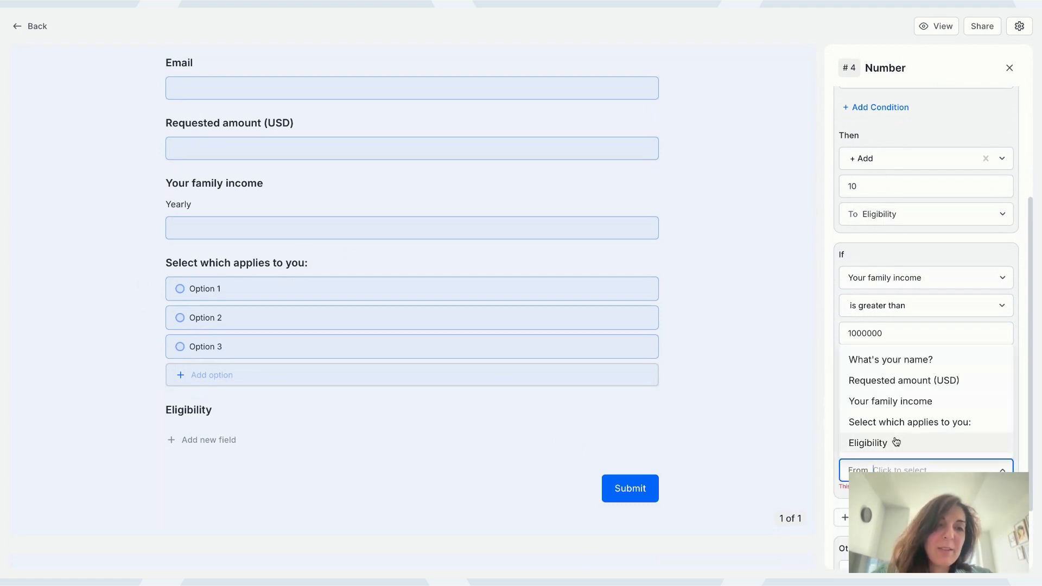
pyautogui.click(896, 442)
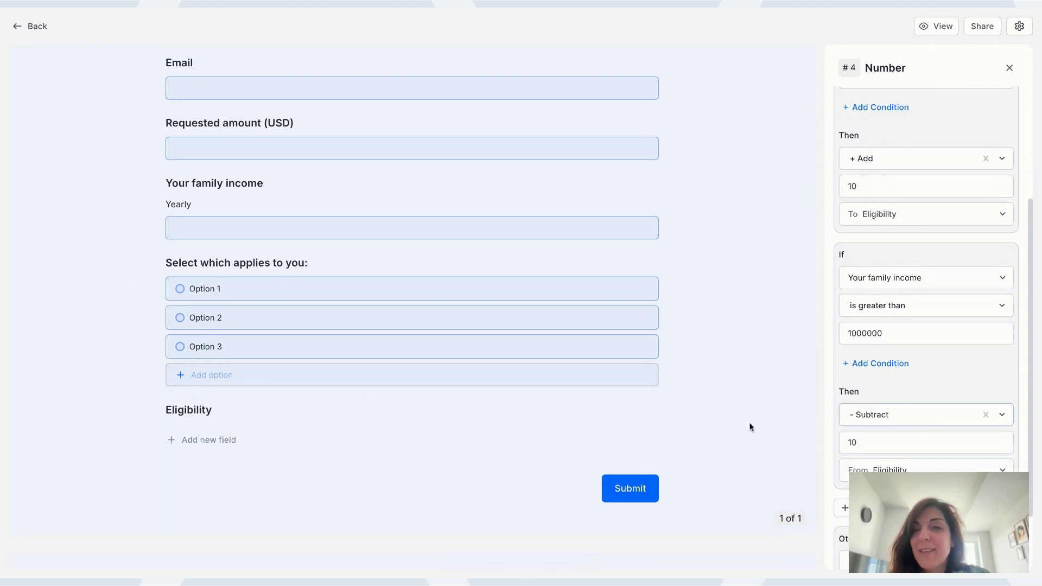
# Step: Rename the Eligibility variable field to "Eligibility score"
pyautogui.click(320, 263)
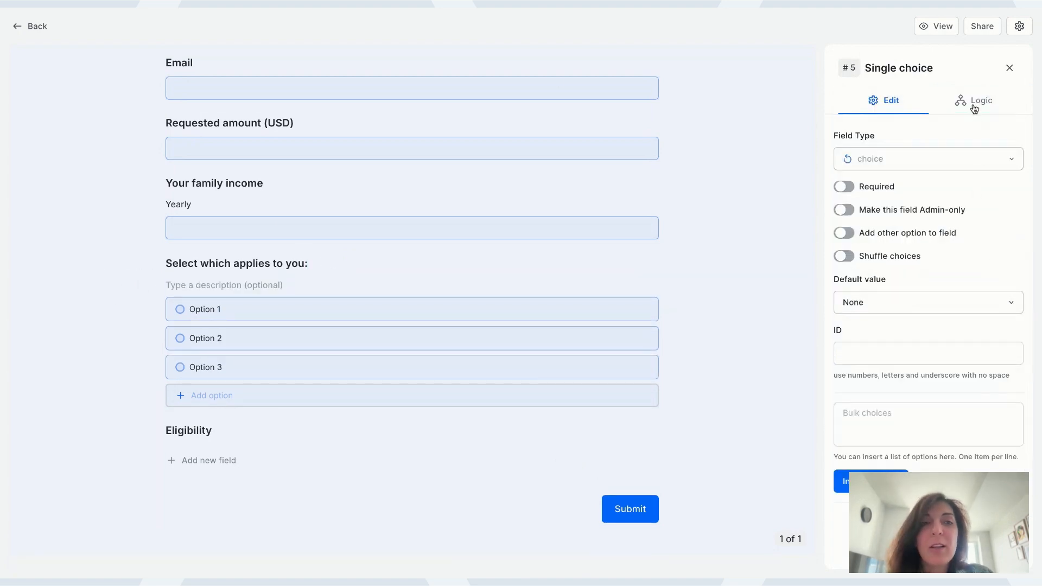
pyautogui.click(234, 431)
pyautogui.write('score')
# Step: Add a logic rule to the "Select which applies to you:" field with the condition "is" Option 1
pyautogui.click(225, 265)
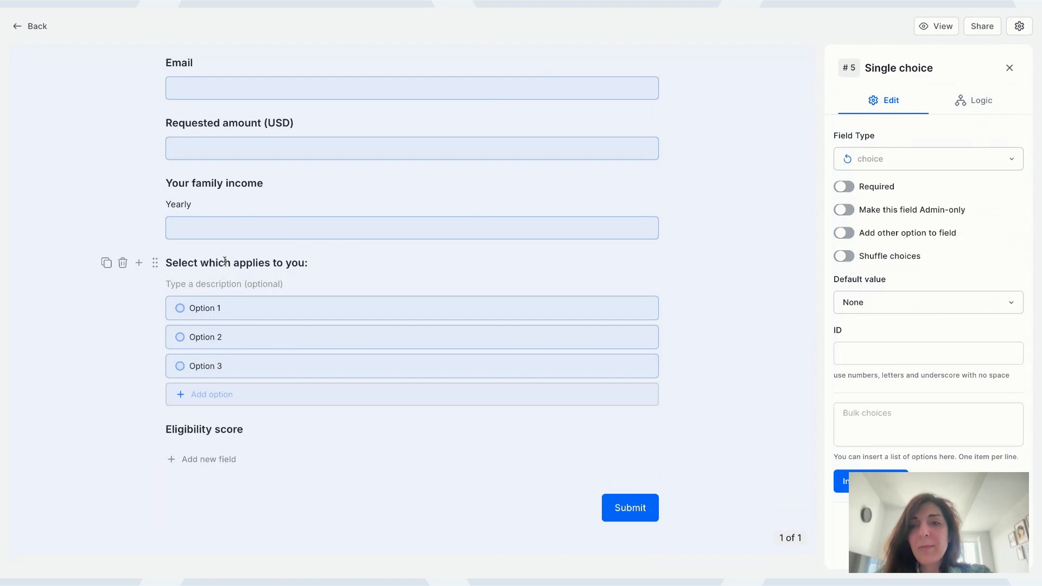
pyautogui.click(975, 101)
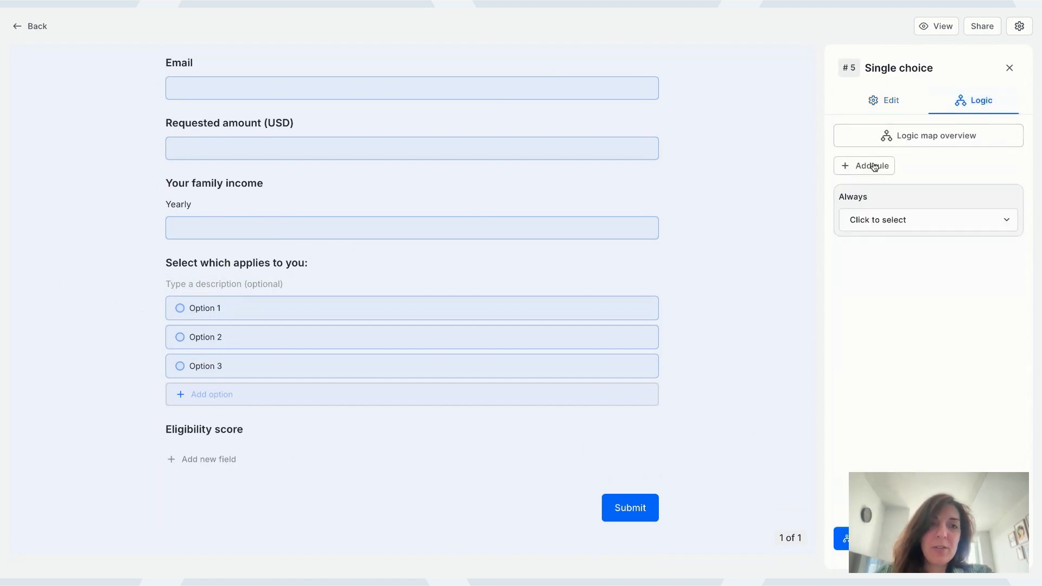
pyautogui.click(873, 166)
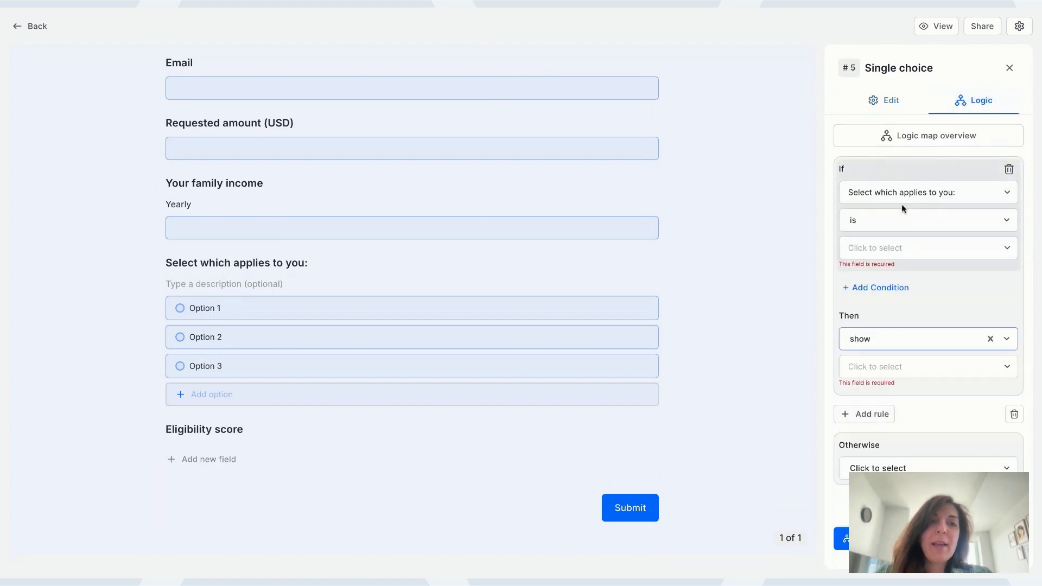
pyautogui.click(904, 245)
pyautogui.click(900, 278)
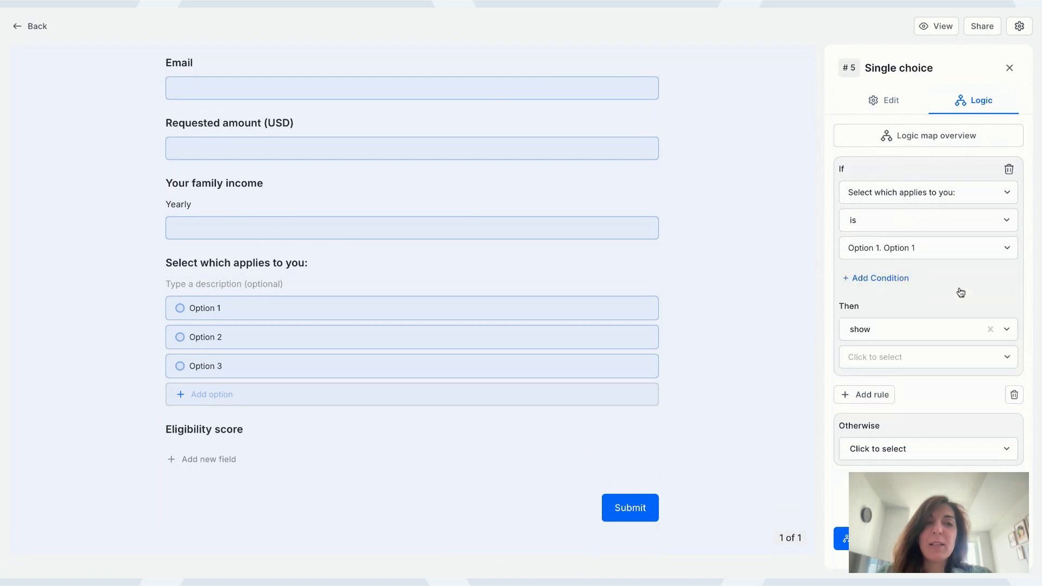
# Step: Make the Option 1 rule add 10 to Eligibility
pyautogui.click(890, 337)
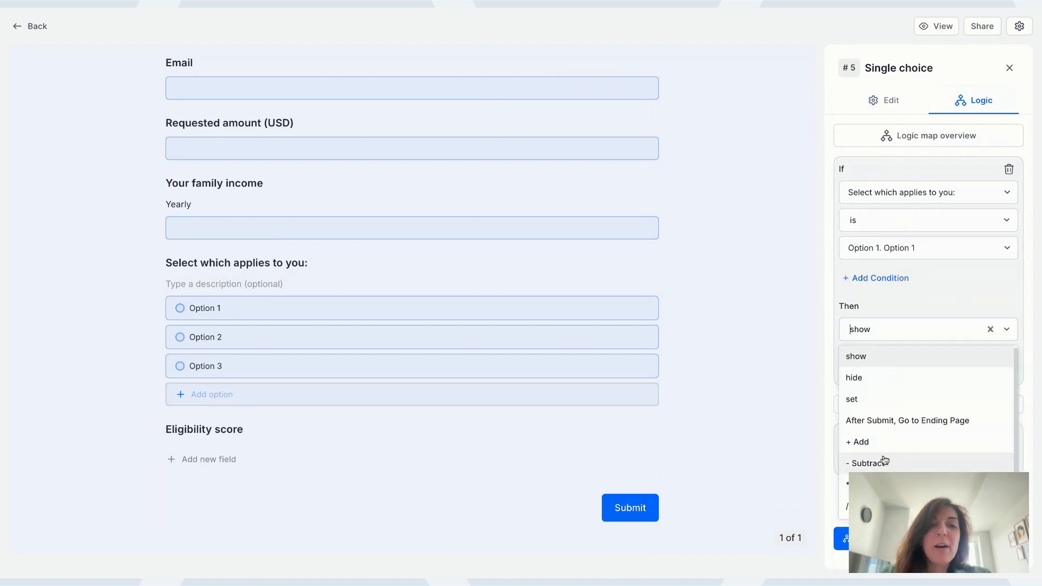
pyautogui.click(879, 444)
pyautogui.click(933, 349)
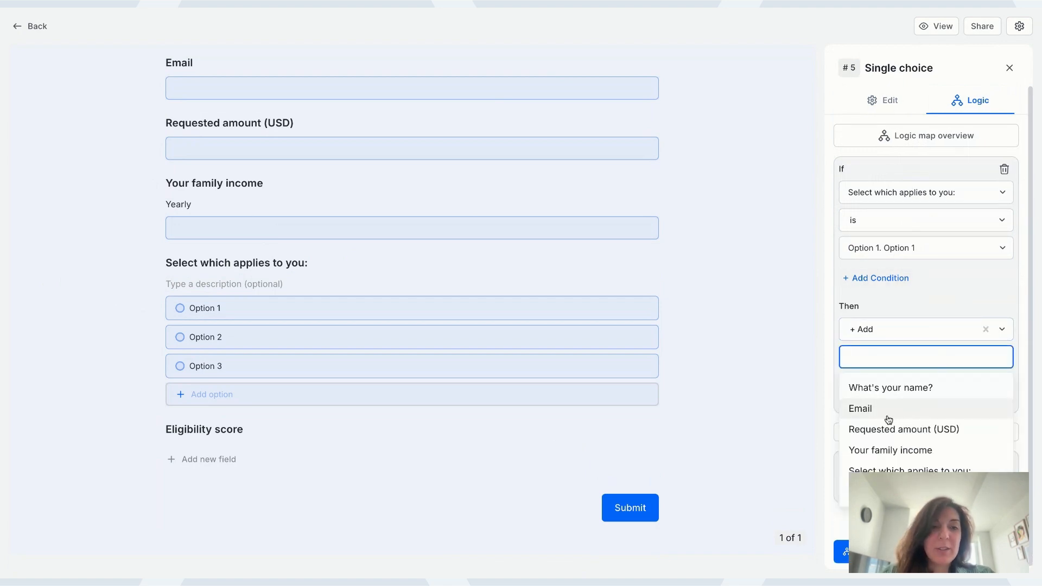
pyautogui.write('1')
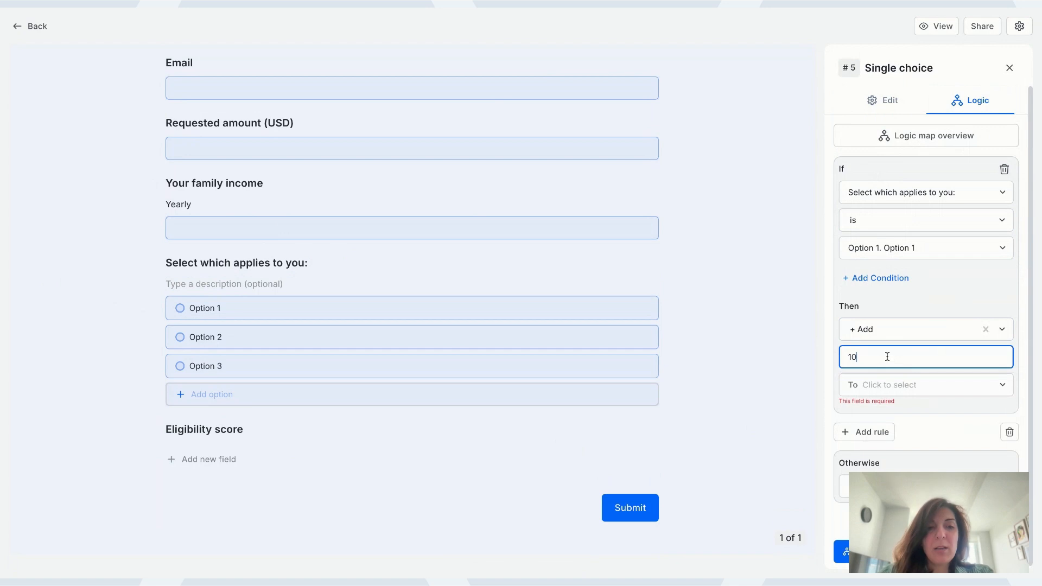
pyautogui.write('0')
pyautogui.click(922, 384)
pyautogui.click(917, 417)
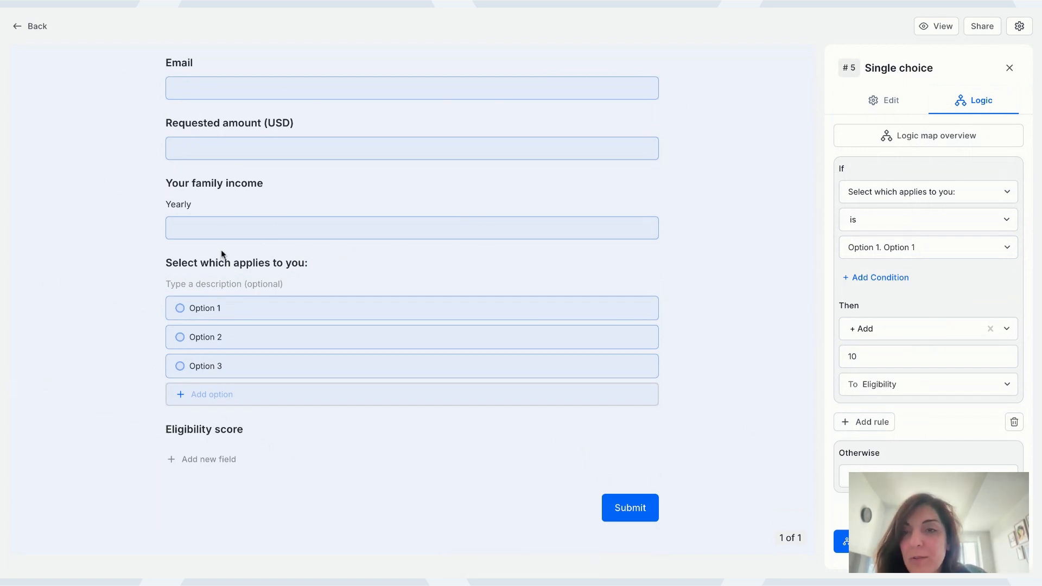
# Step: Insert the line "Your eligibility score is" below the "Thank You!" heading on the ending page
pyautogui.scroll(-4, 318, 312)
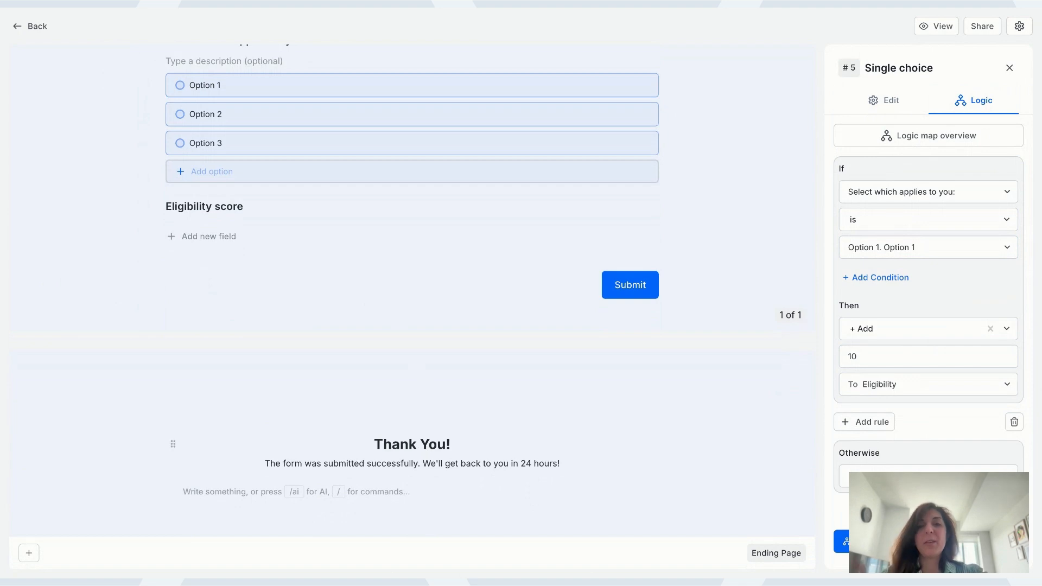
pyautogui.click(459, 444)
pyautogui.press('Return')
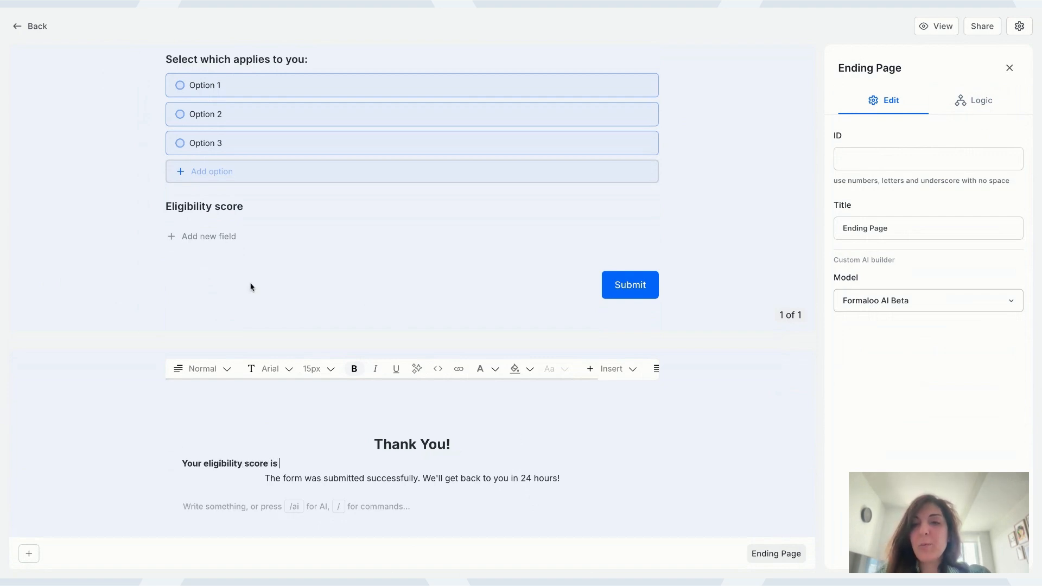
# Step: Copy the word "eligibility" from the ending page text and set it as the Eligibility score variable's ID
pyautogui.click(251, 220)
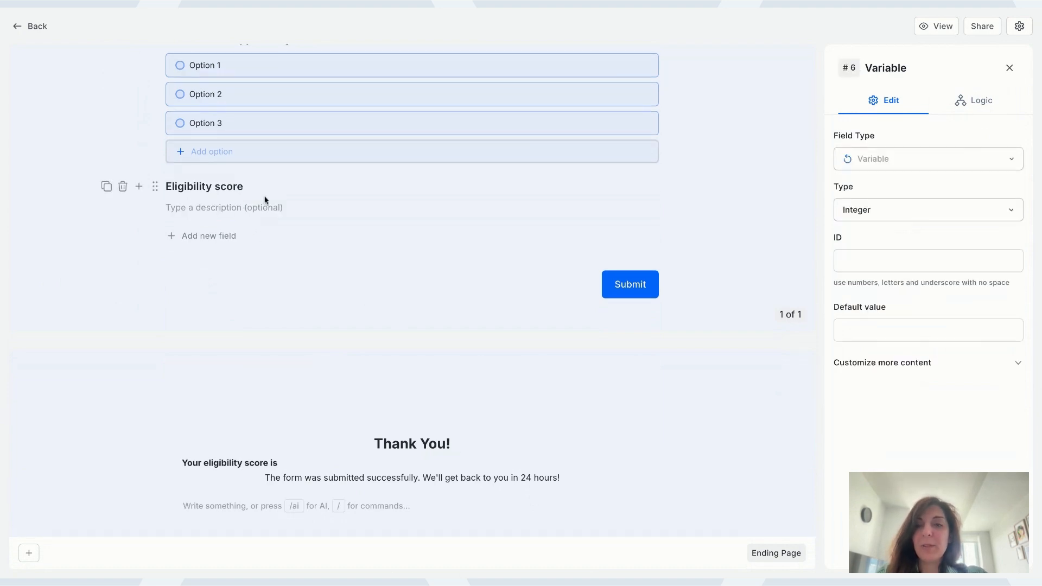
pyautogui.doubleClick(221, 462)
pyautogui.press('super+c')
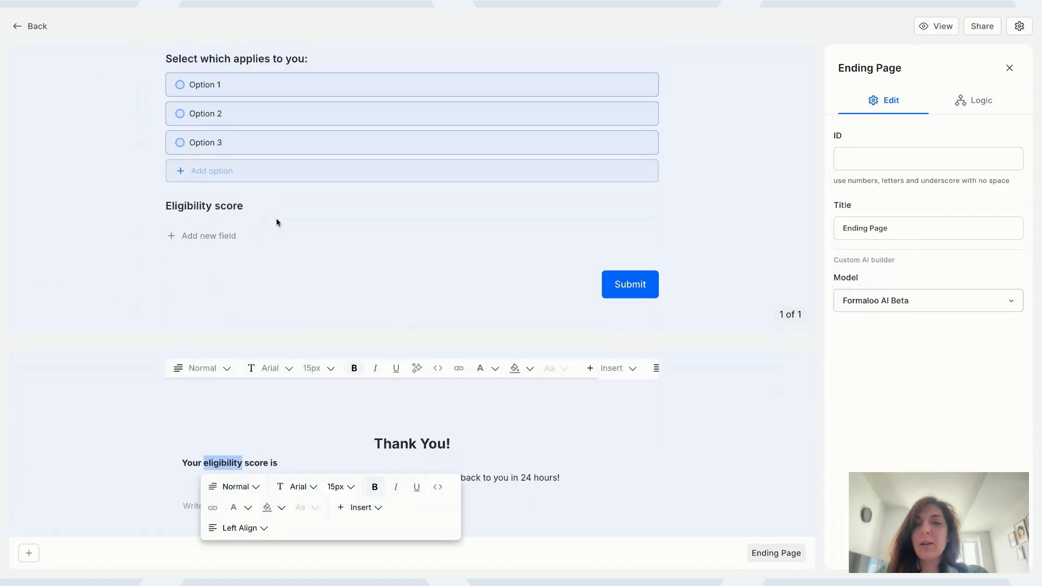
pyautogui.click(278, 223)
pyautogui.click(869, 328)
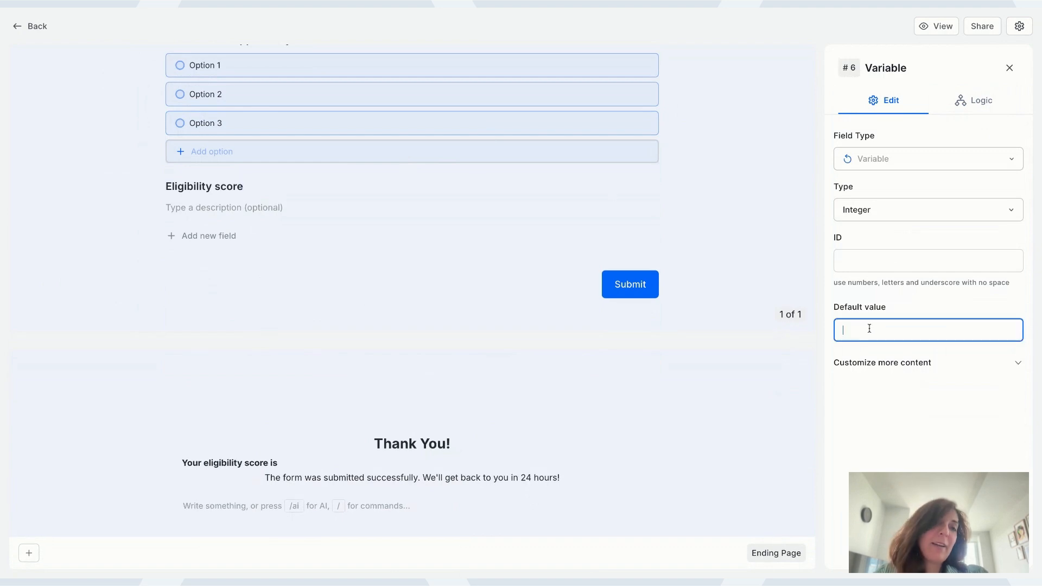
pyautogui.click(895, 261)
pyautogui.press('super+v')
pyautogui.click(930, 428)
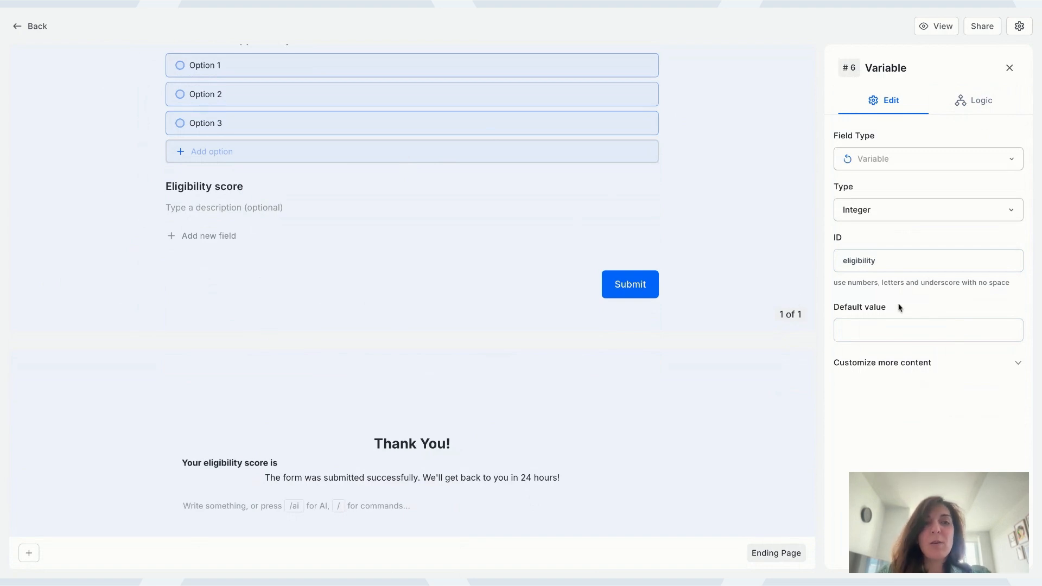
pyautogui.click(296, 468)
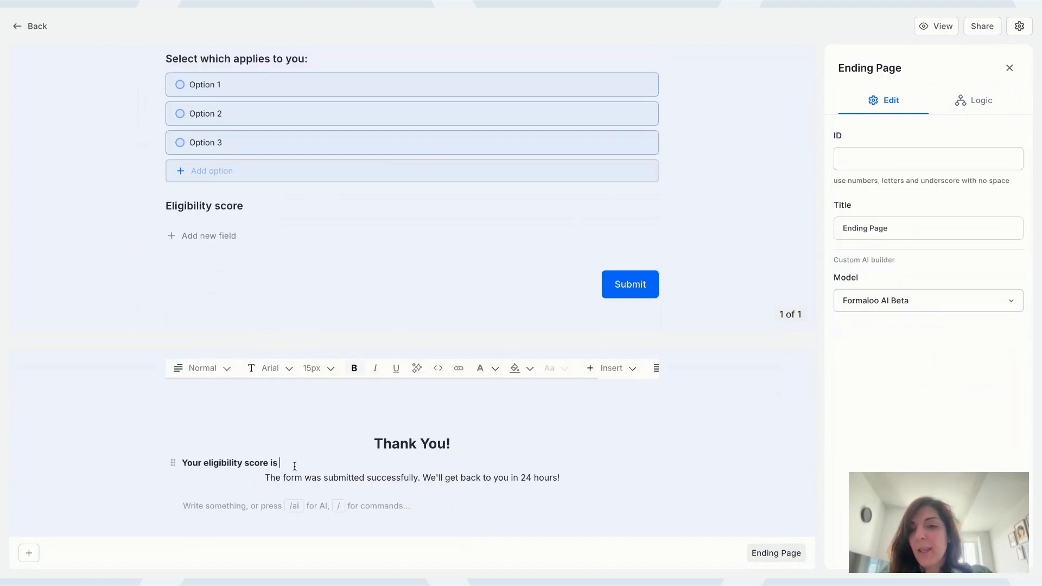
pyautogui.write('@')
pyautogui.press('super+v')
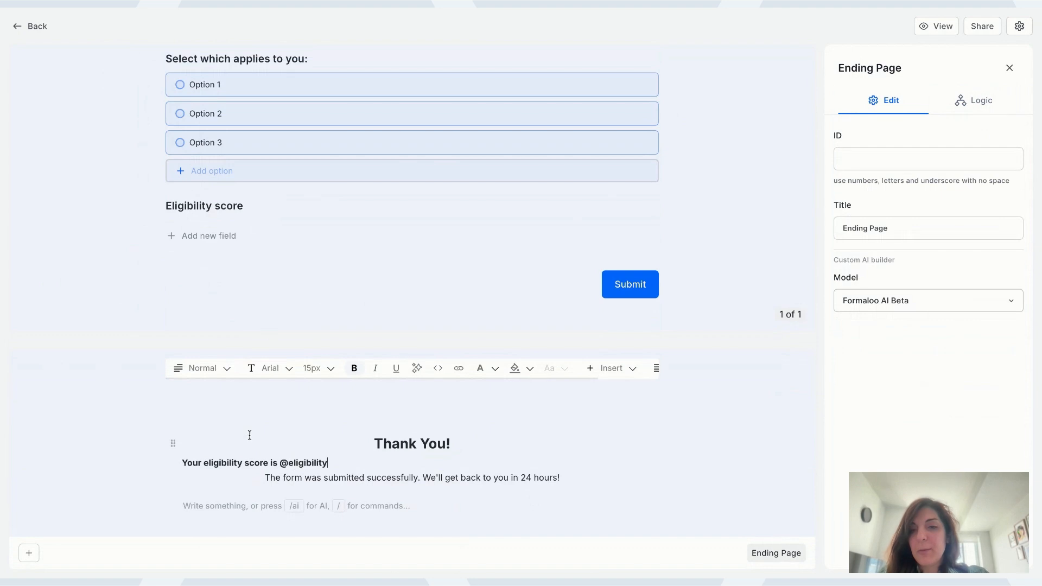
pyautogui.tripleClick(289, 461)
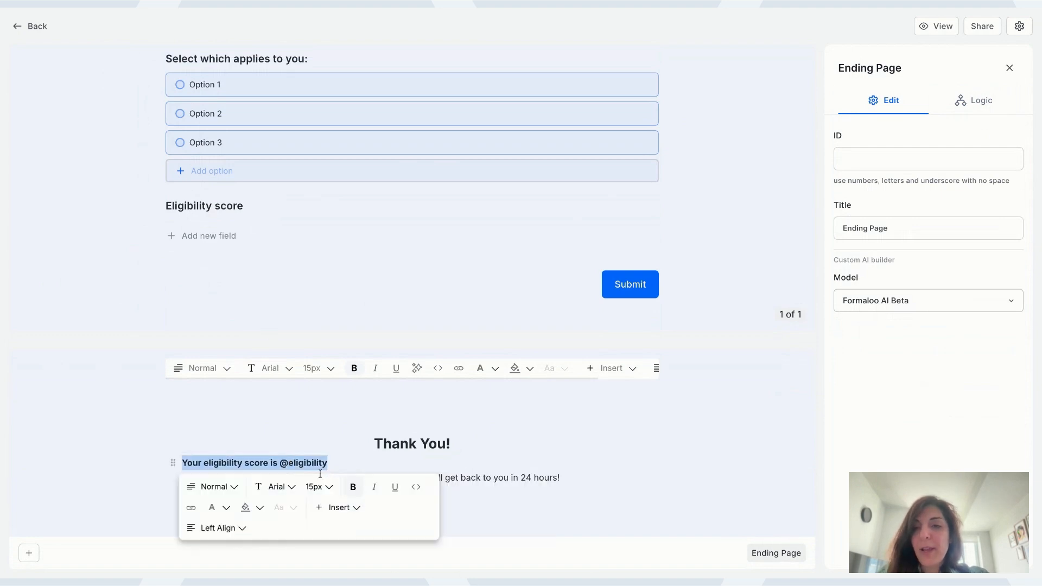
pyautogui.click(226, 527)
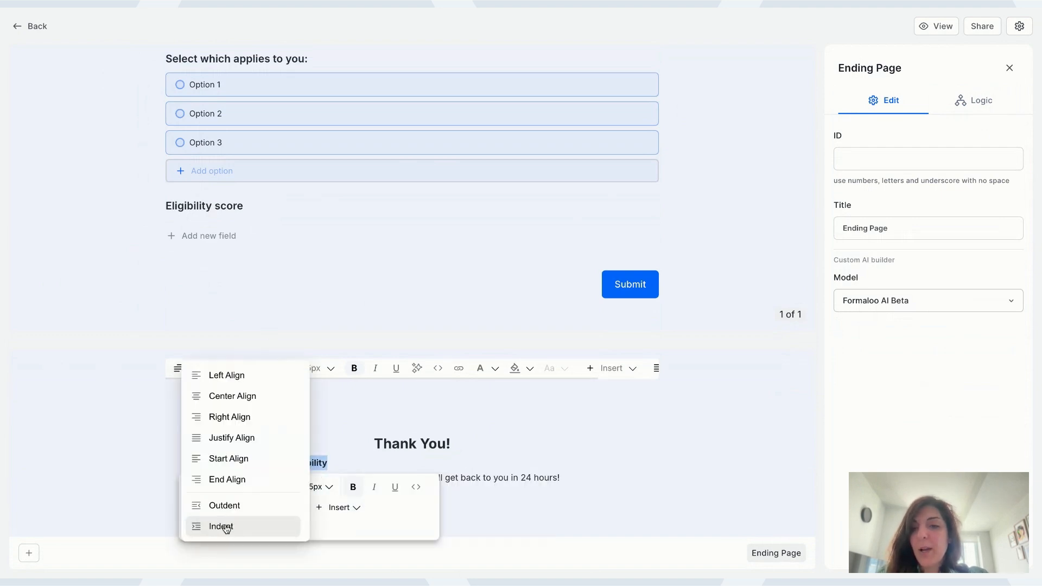
pyautogui.click(222, 397)
pyautogui.click(505, 468)
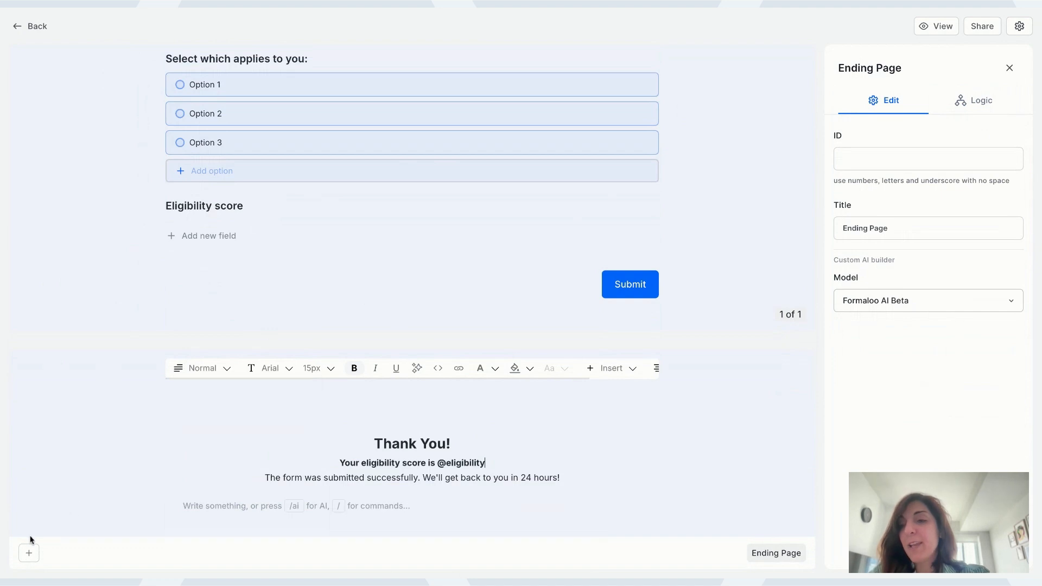
# Step: Add another ending page to the form and reload the form builder
pyautogui.click(29, 553)
pyautogui.click(76, 514)
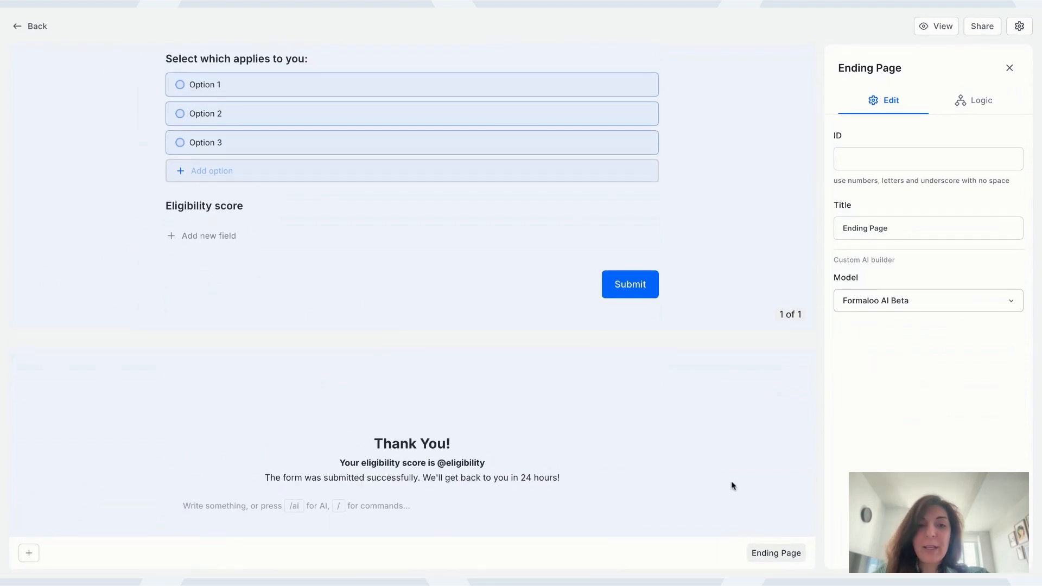
pyautogui.click(29, 553)
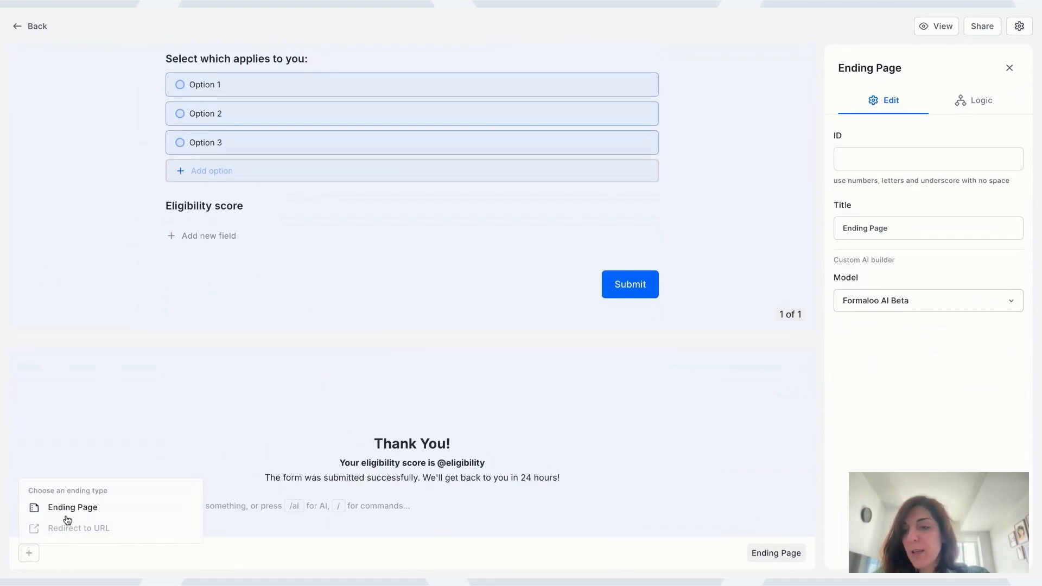
pyautogui.click(66, 514)
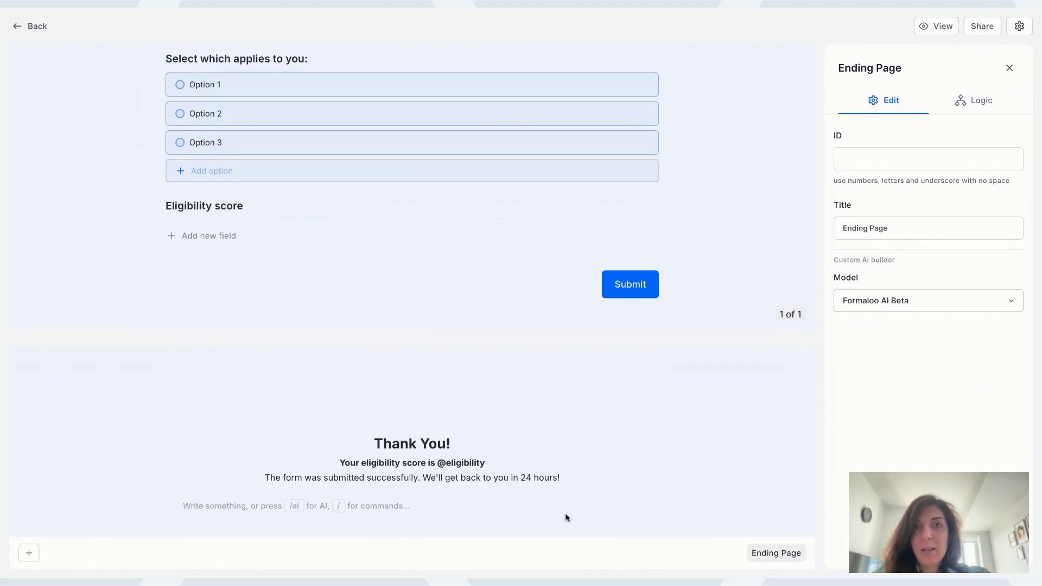
pyautogui.press('super+r')
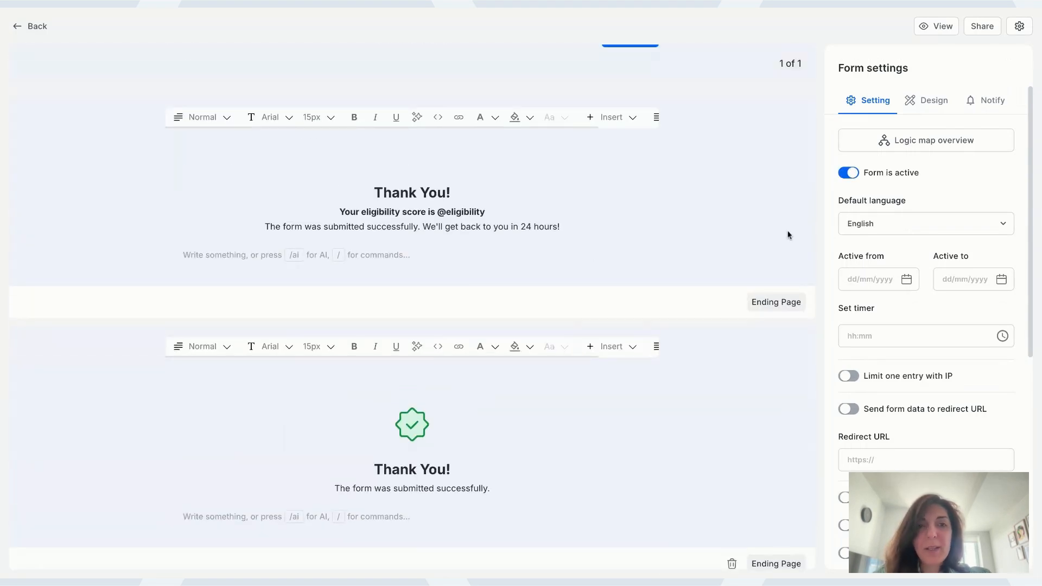
# Step: Title the first ending page, which shows the eligibility score, "Eligible"
pyautogui.click(505, 185)
pyautogui.click(891, 230)
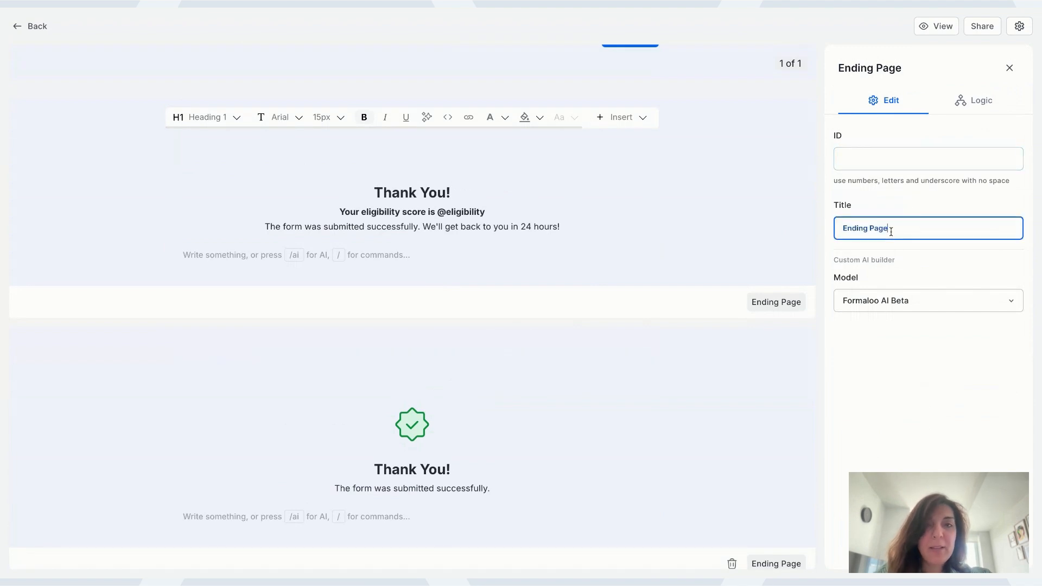
pyautogui.tripleClick(891, 231)
pyautogui.write('Eligible')
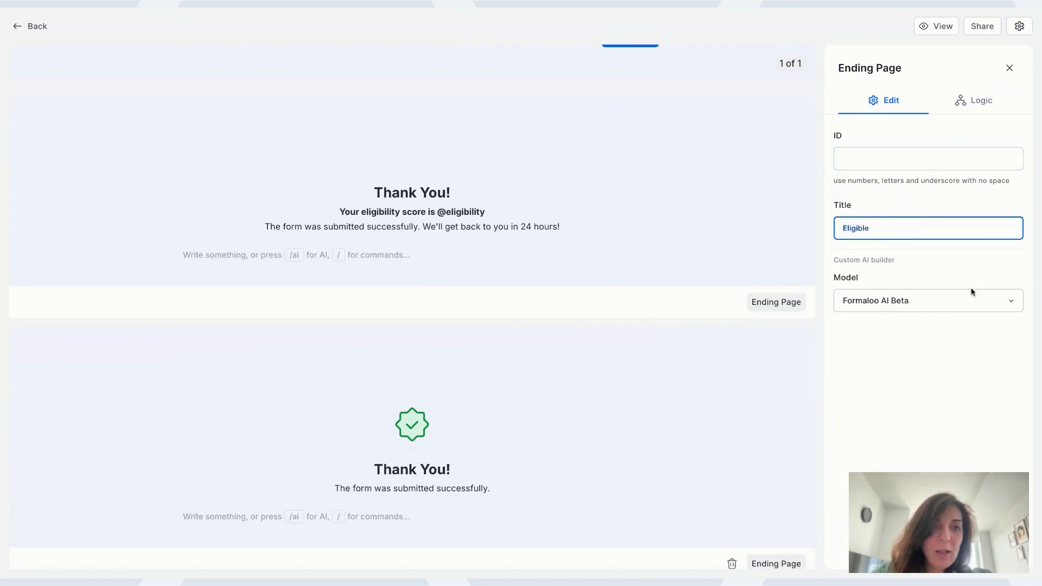
pyautogui.click(925, 357)
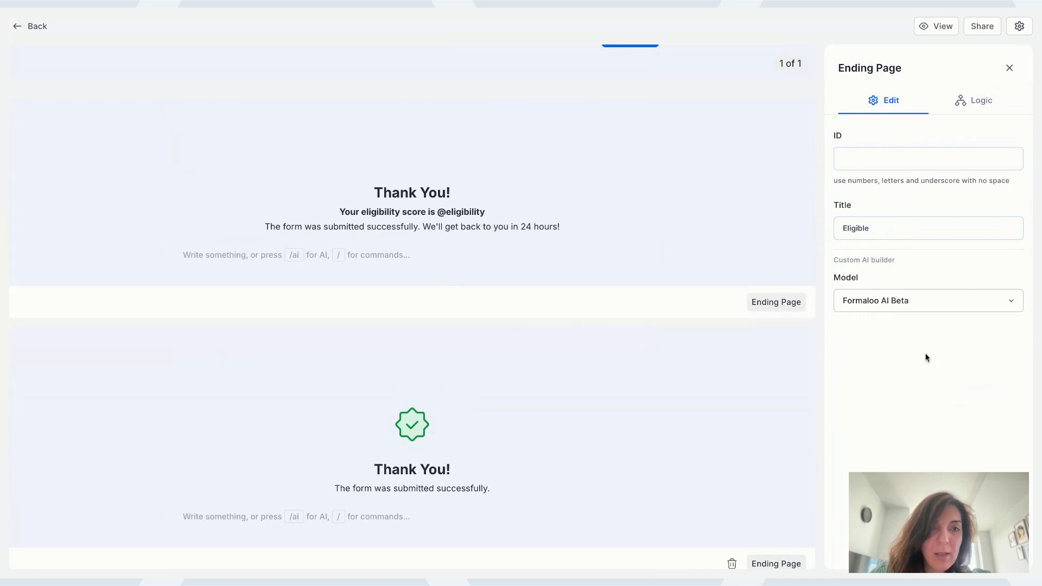
# Step: Title the second ending page "Not eligible"
pyautogui.click(470, 473)
pyautogui.tripleClick(887, 225)
pyautogui.write('Not e')
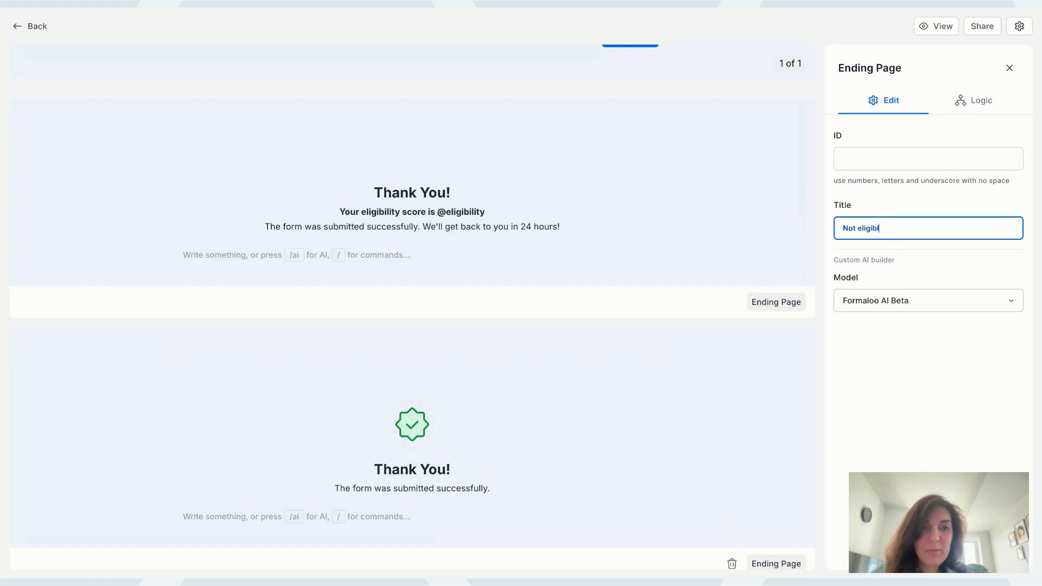
pyautogui.click(960, 379)
# Step: Delete the surplus third ending page and reload the form builder
pyautogui.scroll(-5, 568, 437)
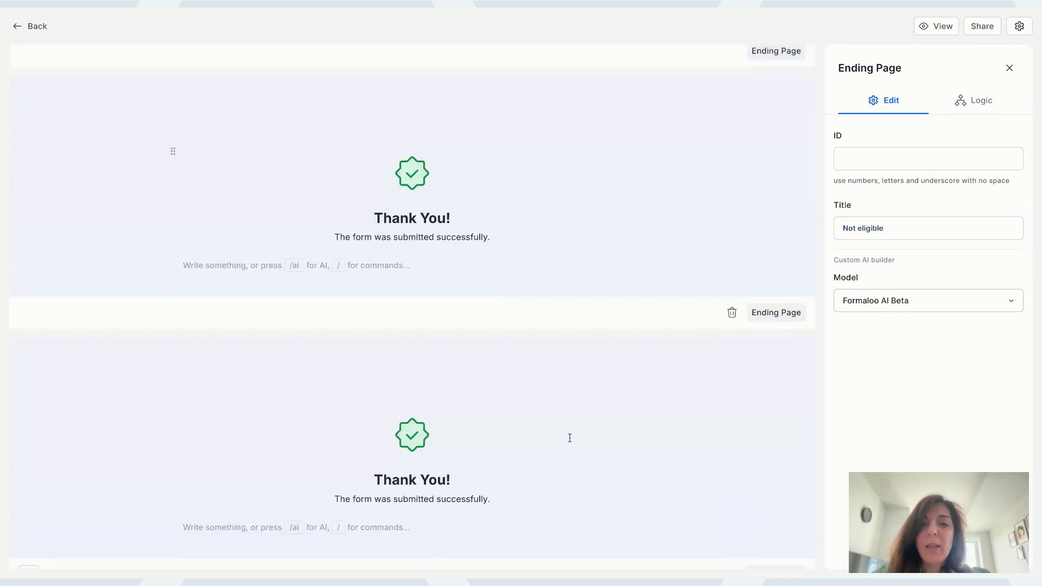
pyautogui.click(481, 493)
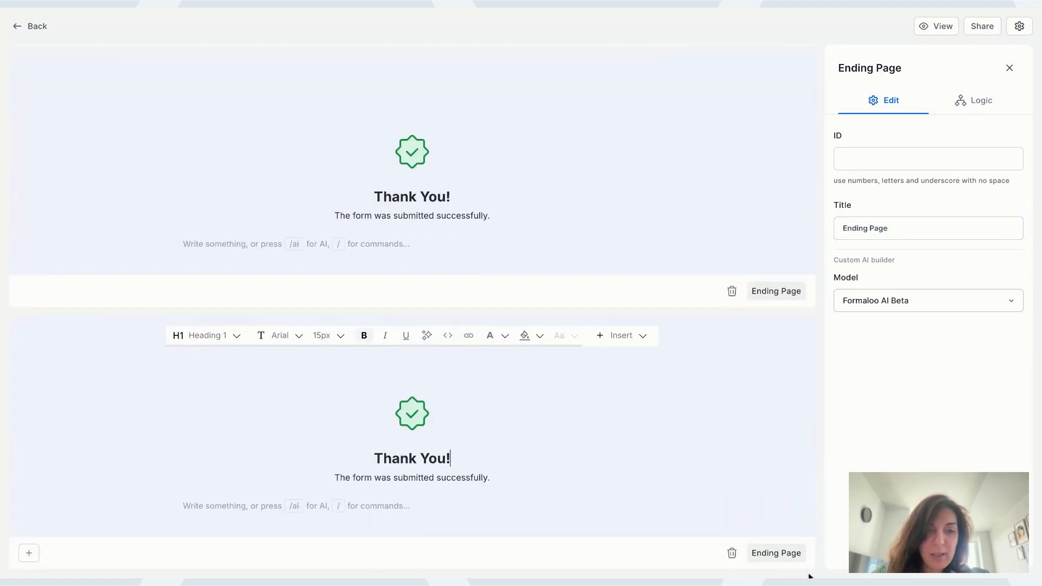
pyautogui.click(732, 556)
pyautogui.click(611, 329)
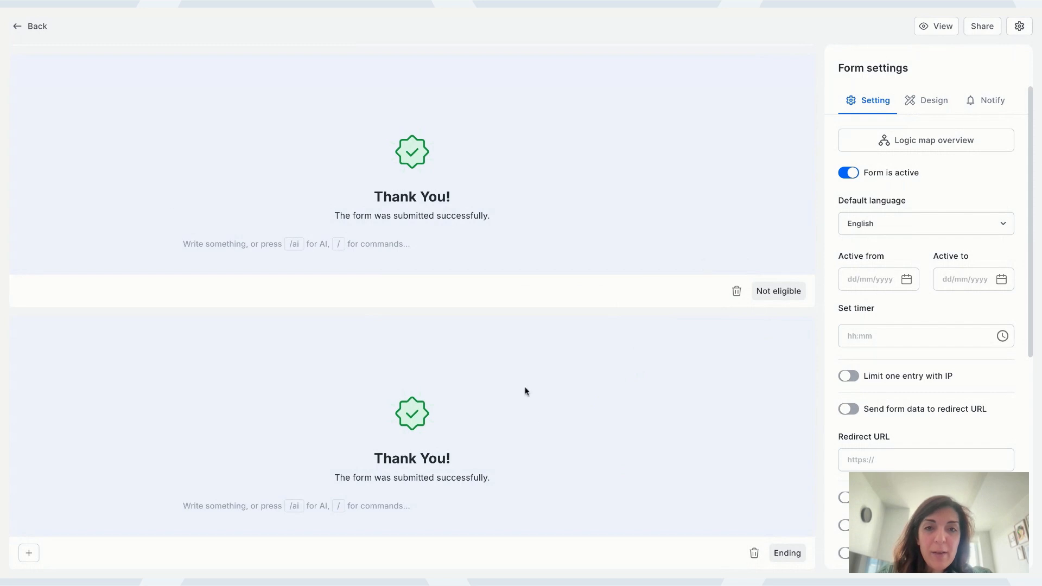
pyautogui.scroll(4, 500, 441)
pyautogui.scroll(-4, 500, 442)
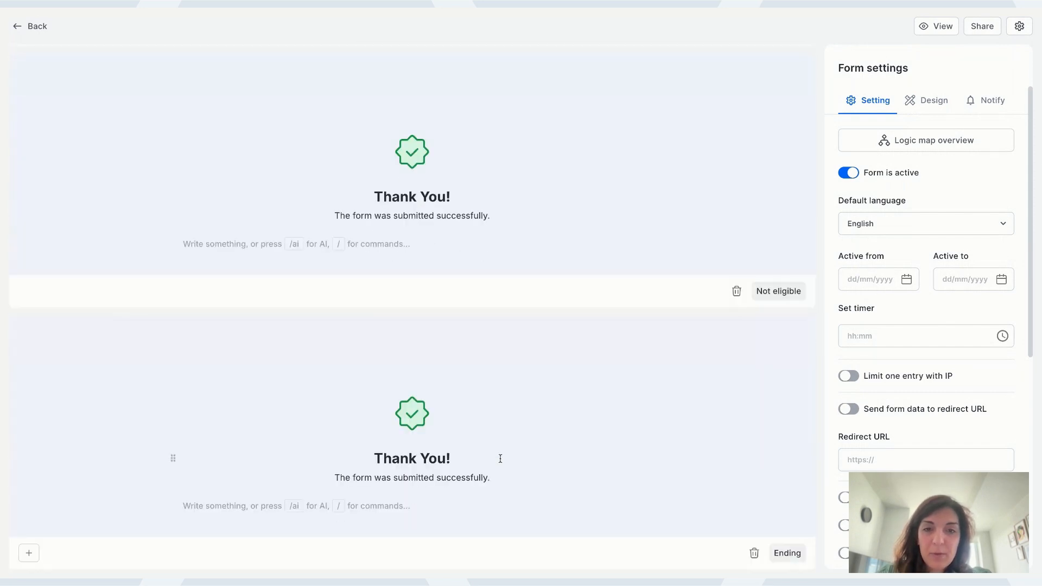
pyautogui.click(754, 554)
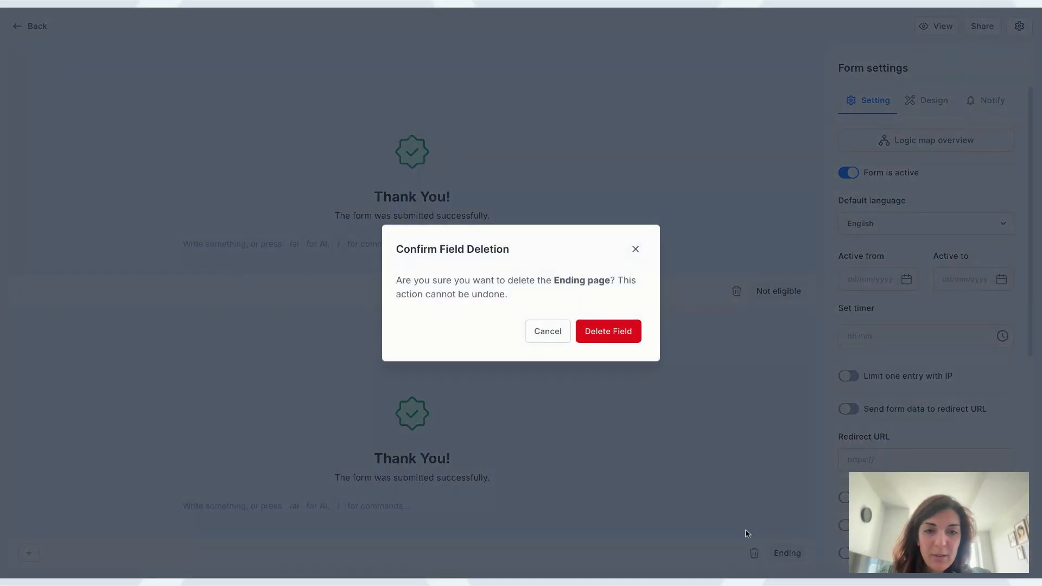
pyautogui.click(556, 340)
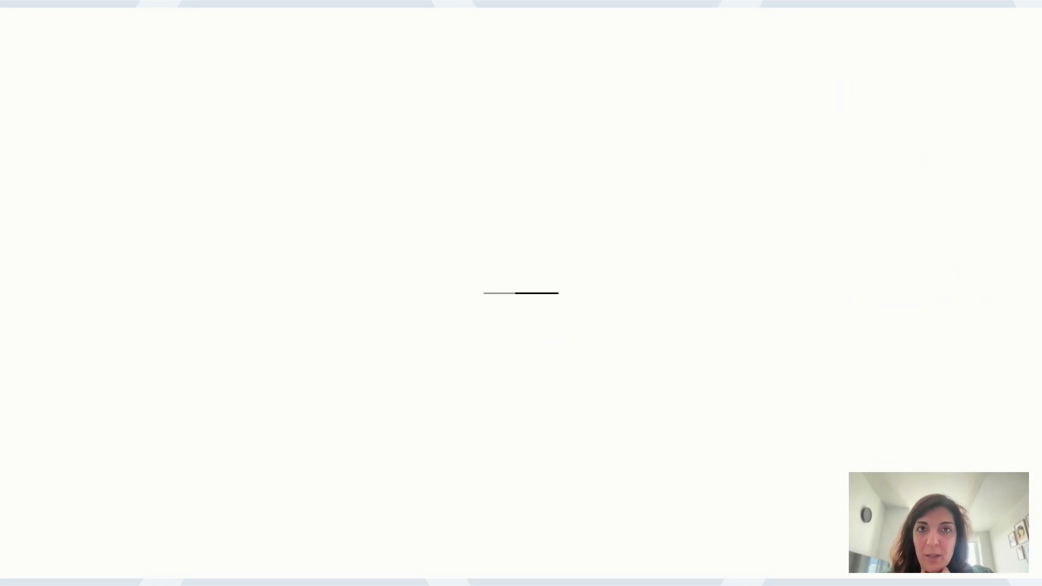
# Step: Move the green check mark image from the Not eligible ending page to above the Thank You heading on the Eligible page
pyautogui.scroll(-13, 413, 307)
pyautogui.scroll(3, 412, 306)
pyautogui.scroll(-1, 412, 306)
pyautogui.scroll(-3, 544, 344)
pyautogui.scroll(6, 544, 344)
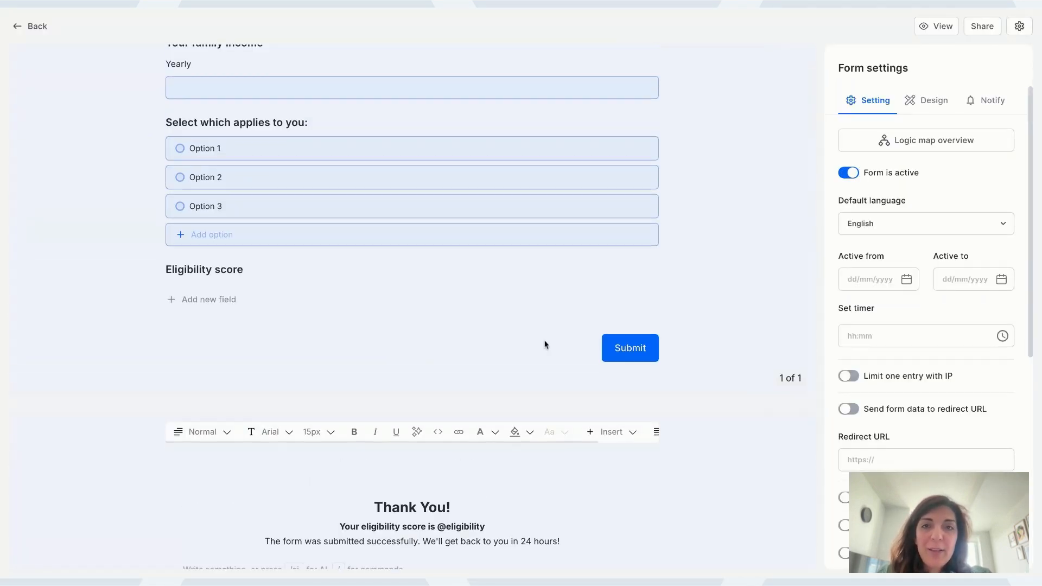
pyautogui.scroll(-4, 515, 304)
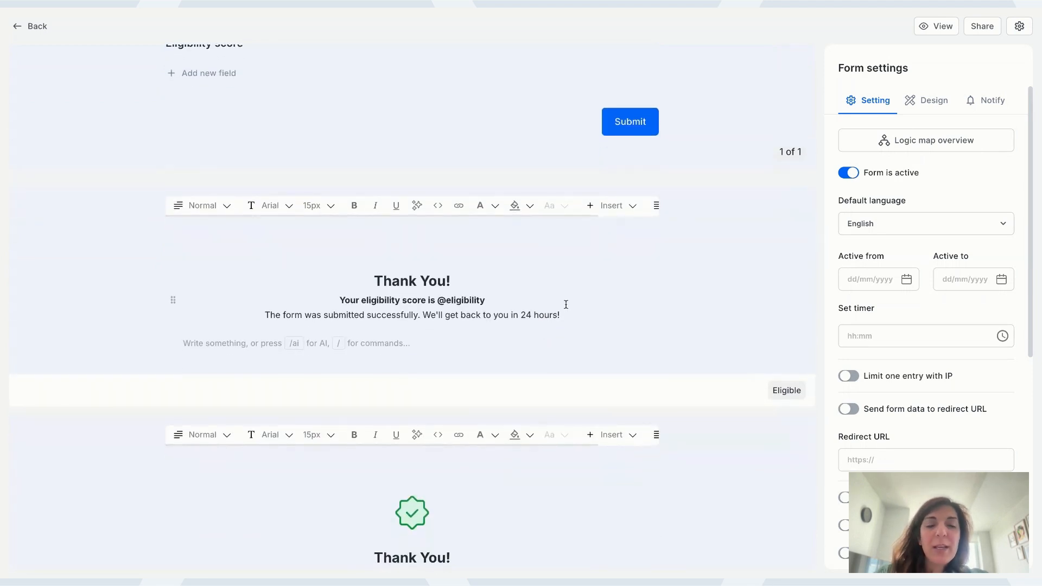
pyautogui.scroll(-2, 566, 304)
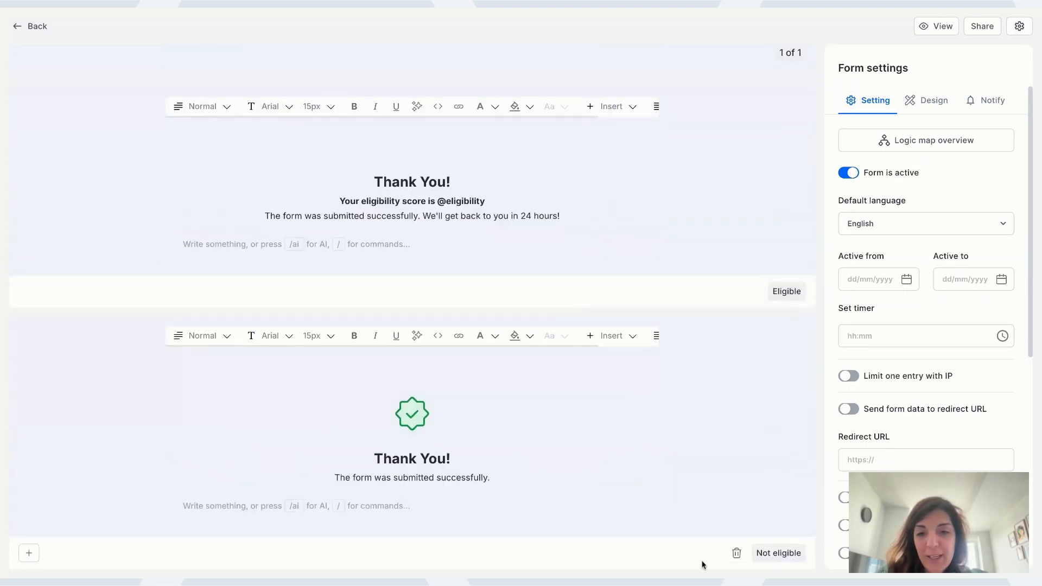
pyautogui.click(425, 414)
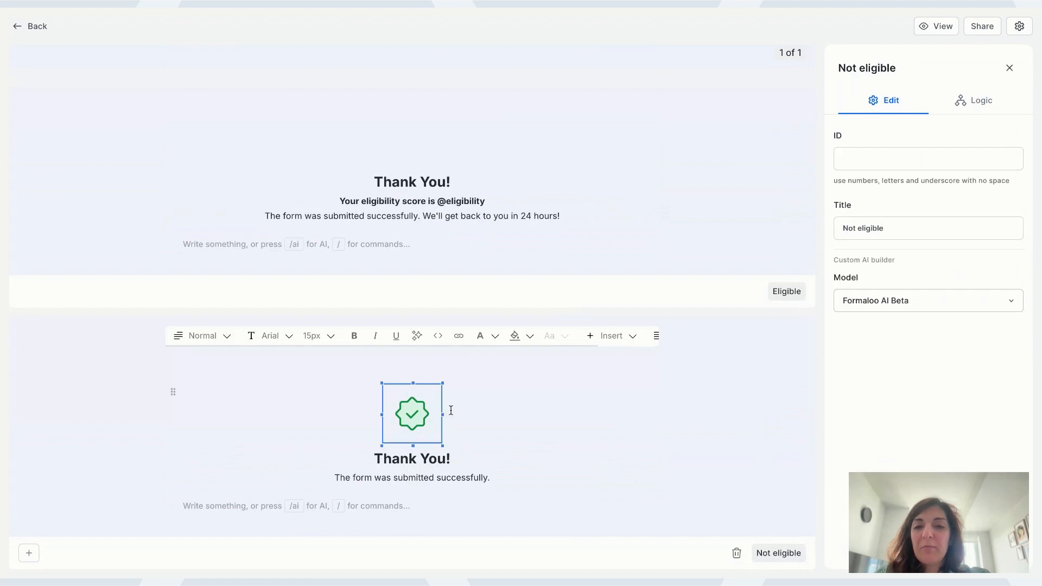
pyautogui.hotkey('ctrl', 'x')
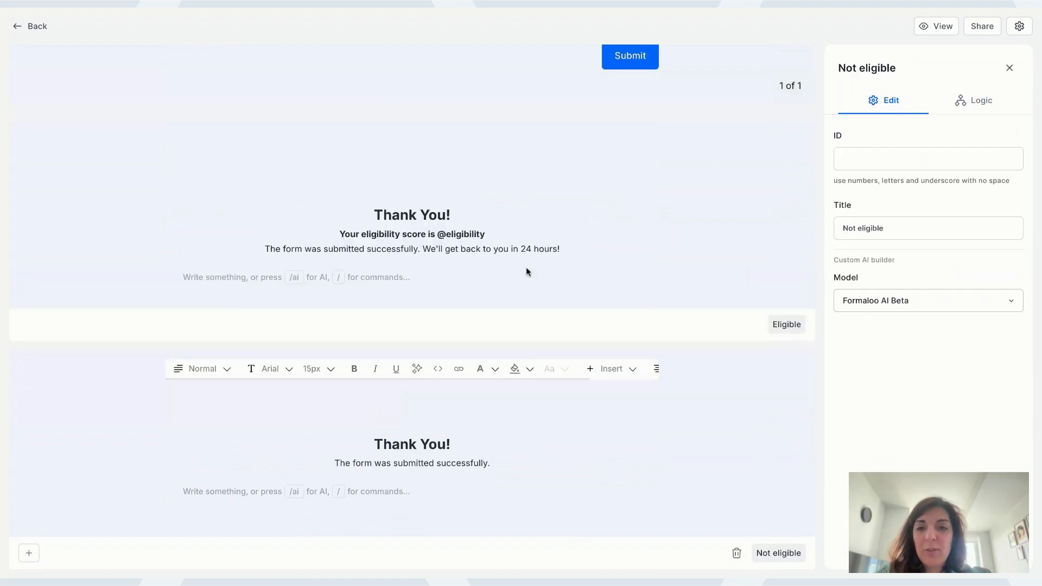
pyautogui.click(409, 192)
pyautogui.hotkey('ctrl', 'v')
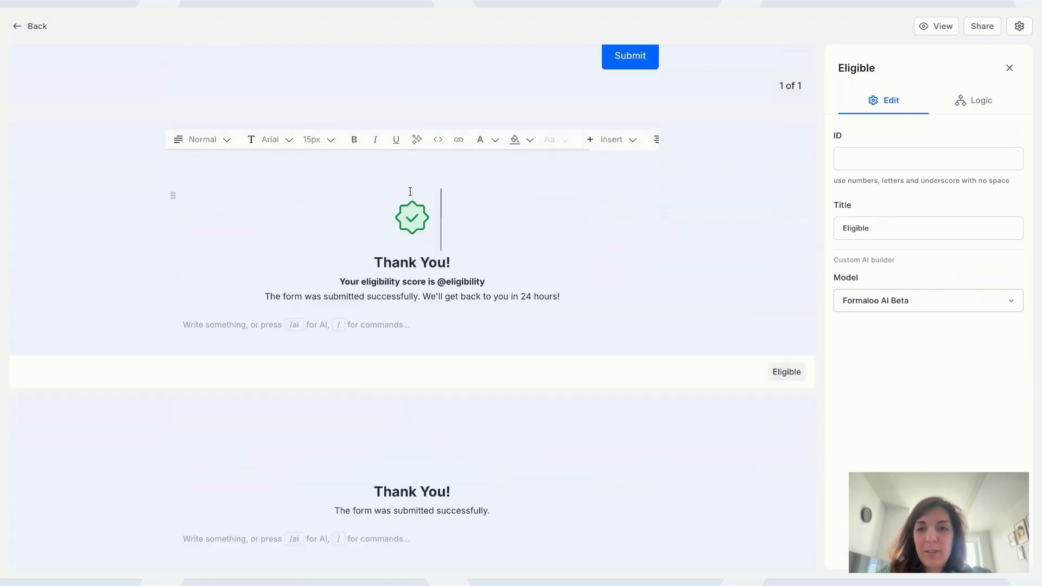
# Step: Add the line "Unfortunately, you're not eligible for this loan" below the Thank You heading on the Not eligible ending page
pyautogui.click(415, 467)
pyautogui.click(473, 491)
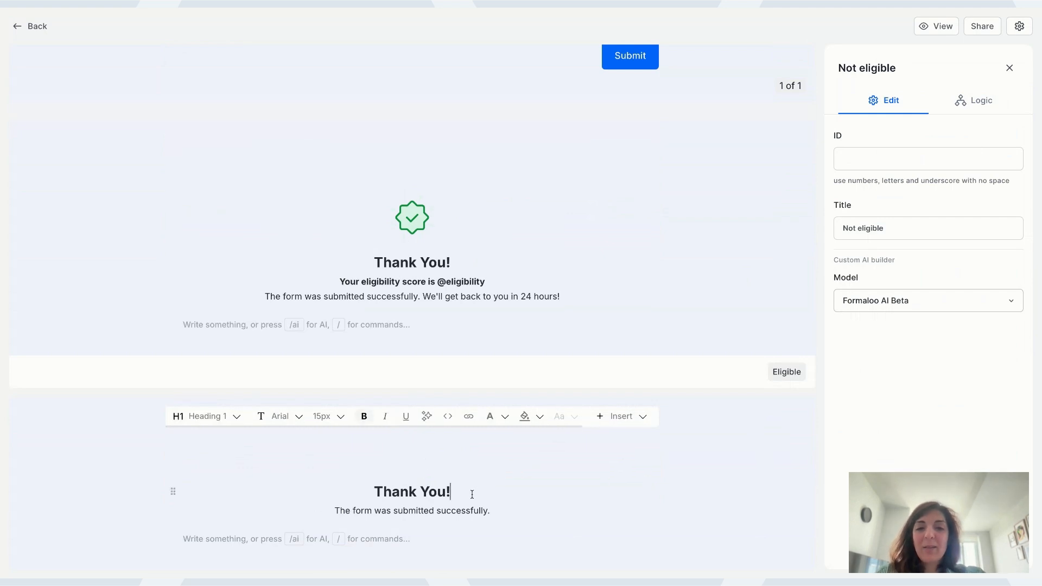
pyautogui.press('Return')
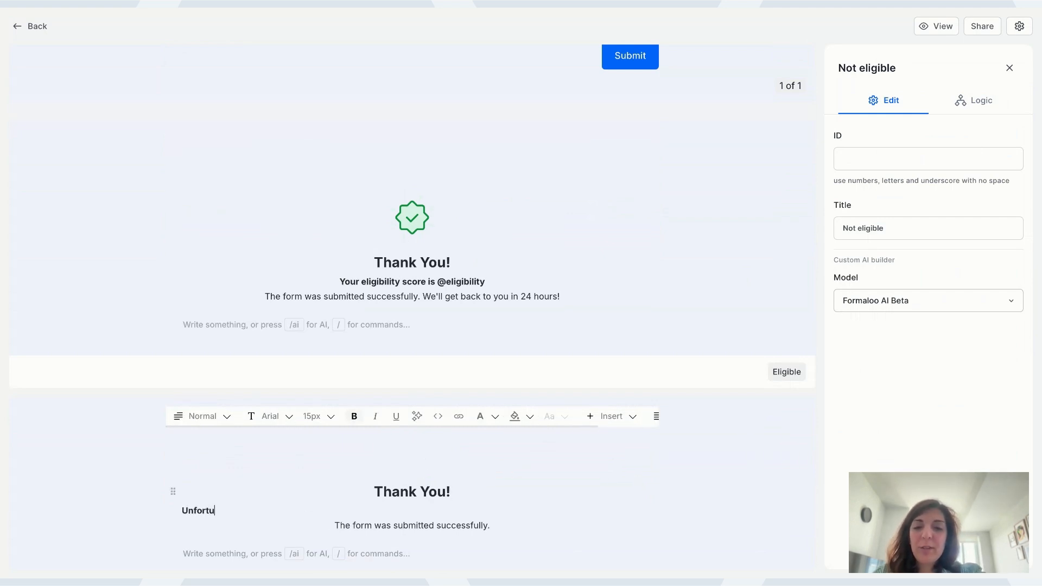
pyautogui.write("Unfortunately, you're not eligible for this loan")
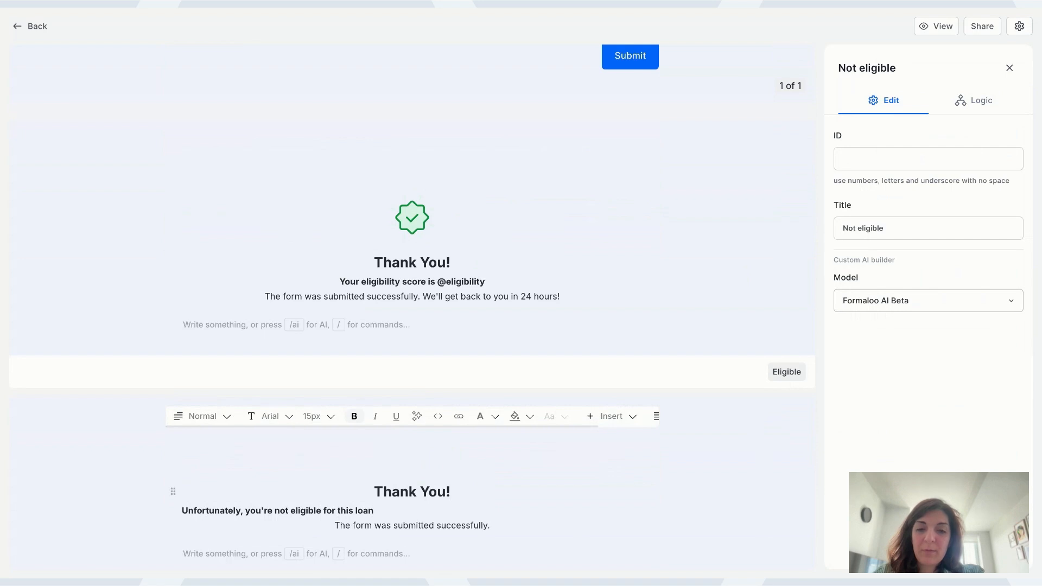
# Step: Center-align the "Unfortunately, you're not eligible for this loan" line on the Not eligible ending page
pyautogui.click(209, 423)
pyautogui.doubleClick(291, 508)
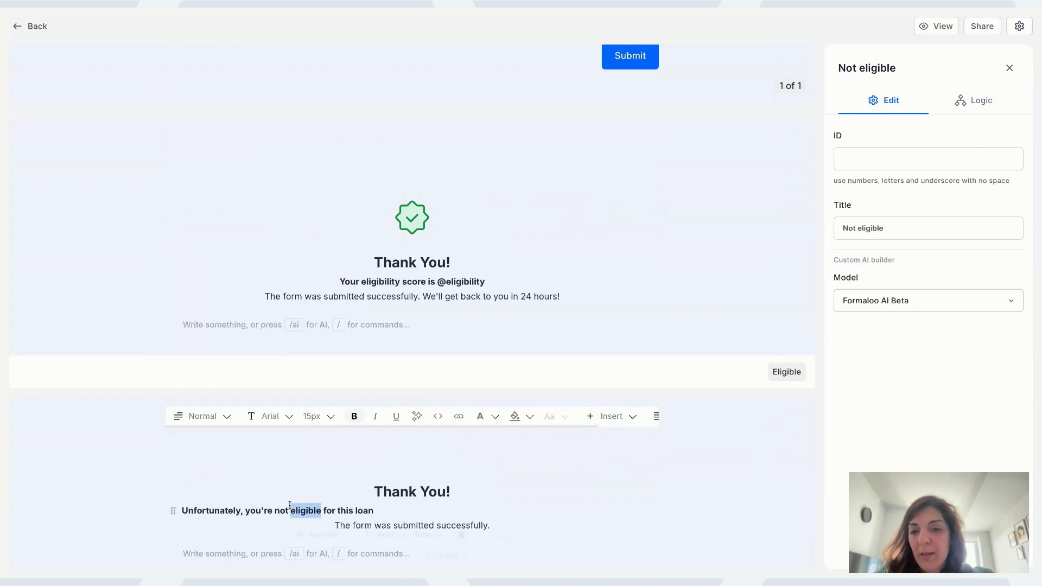
pyautogui.tripleClick(289, 505)
pyautogui.click(216, 533)
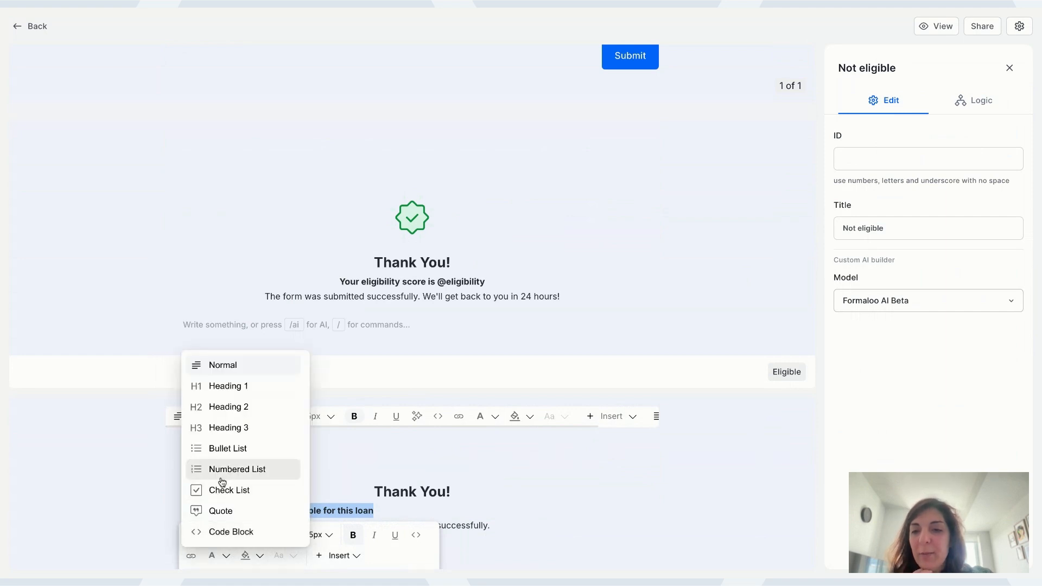
pyautogui.click(461, 495)
pyautogui.scroll(-1, 456, 491)
pyautogui.click(352, 461)
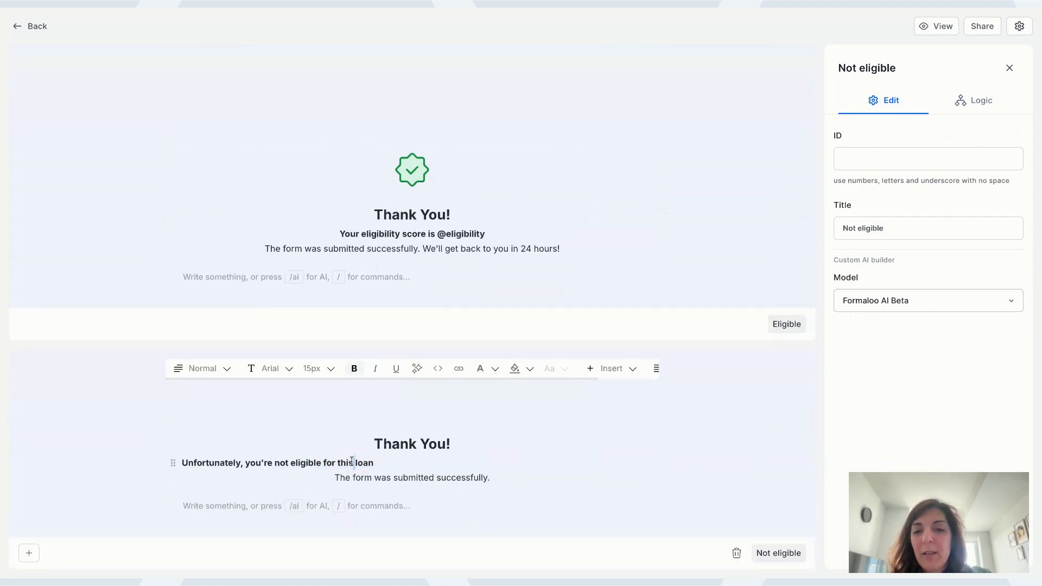
pyautogui.tripleClick(352, 462)
pyautogui.click(242, 528)
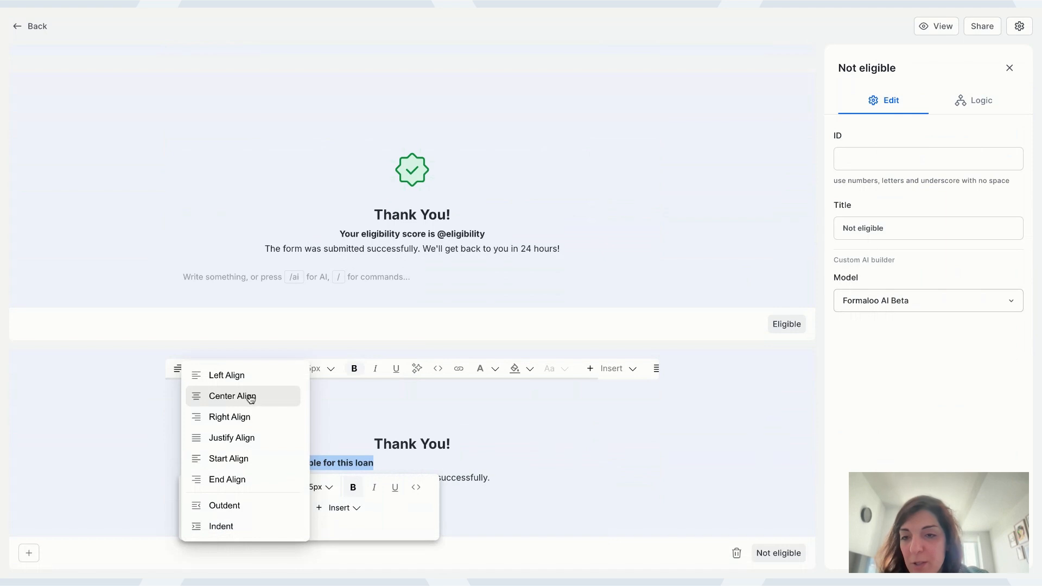
pyautogui.click(251, 401)
# Step: Append ":(" to the end of the centered ineligibility line
pyautogui.click(530, 467)
pyautogui.write(':(')
pyautogui.click(486, 450)
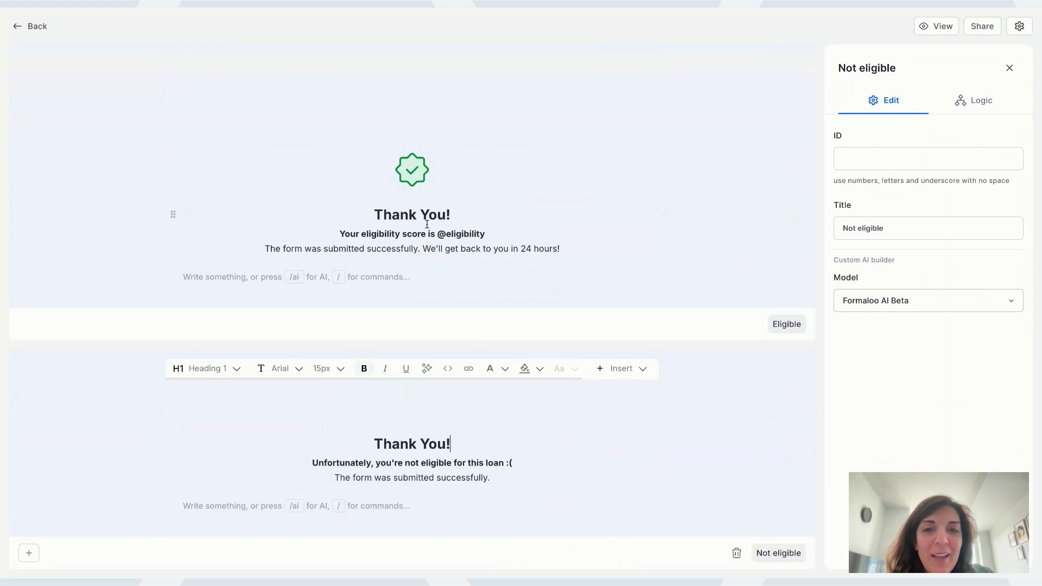
# Step: Open the form's logic rules and go to the On Submitting The Form section
pyautogui.scroll(2, 427, 224)
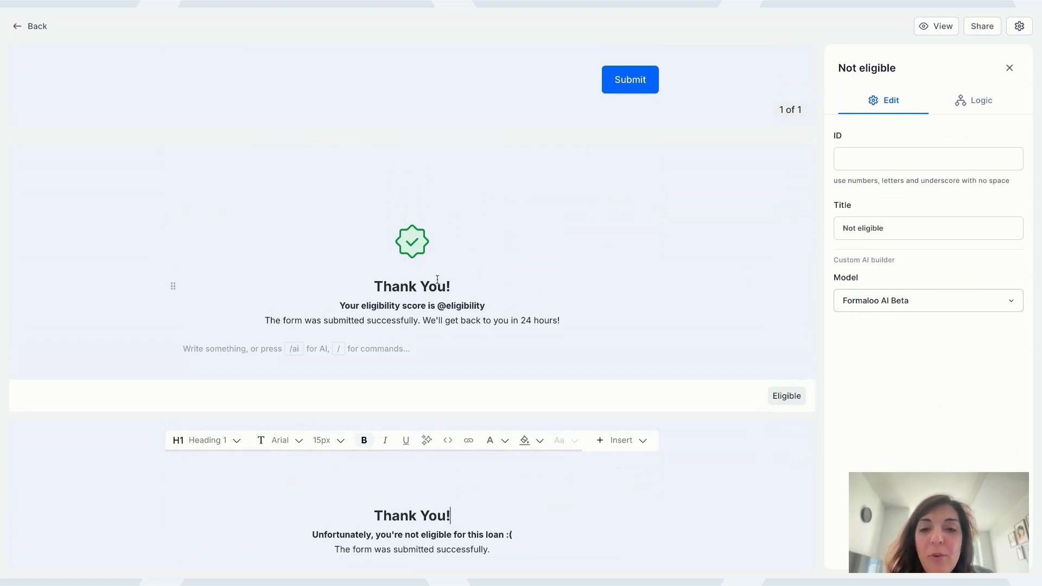
pyautogui.scroll(4, 438, 279)
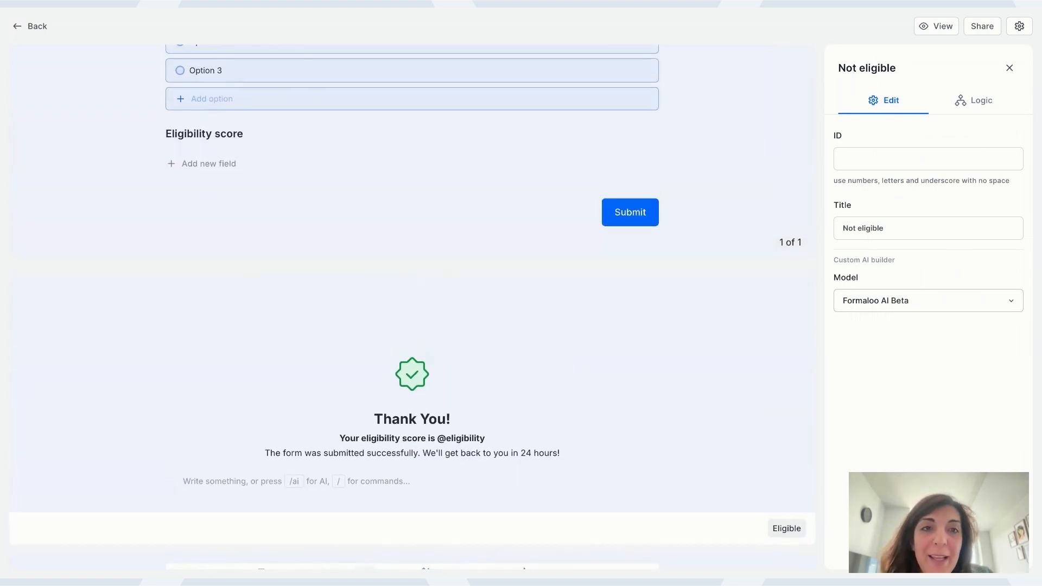
pyautogui.scroll(2, 448, 271)
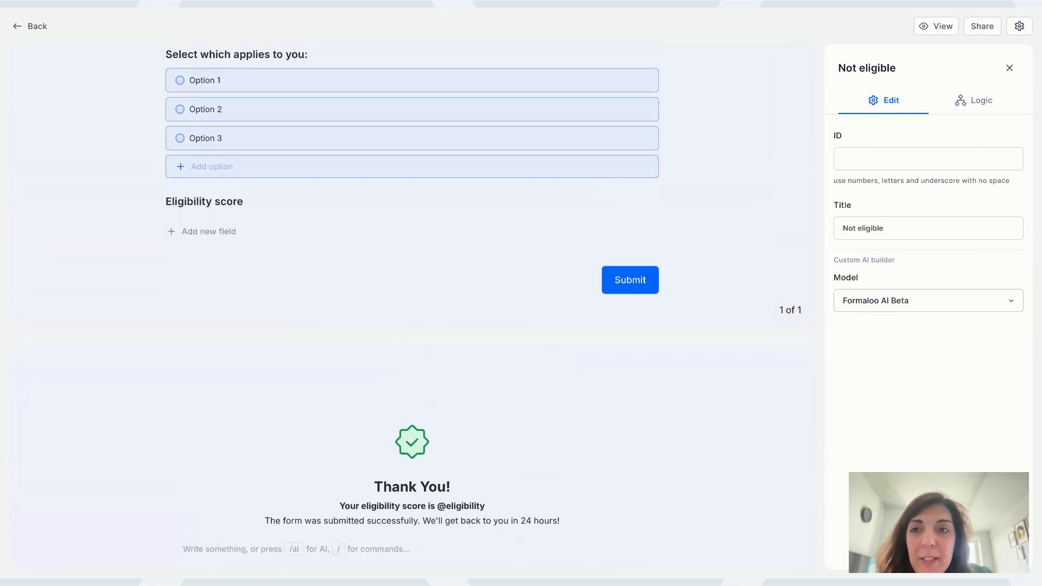
pyautogui.click(963, 108)
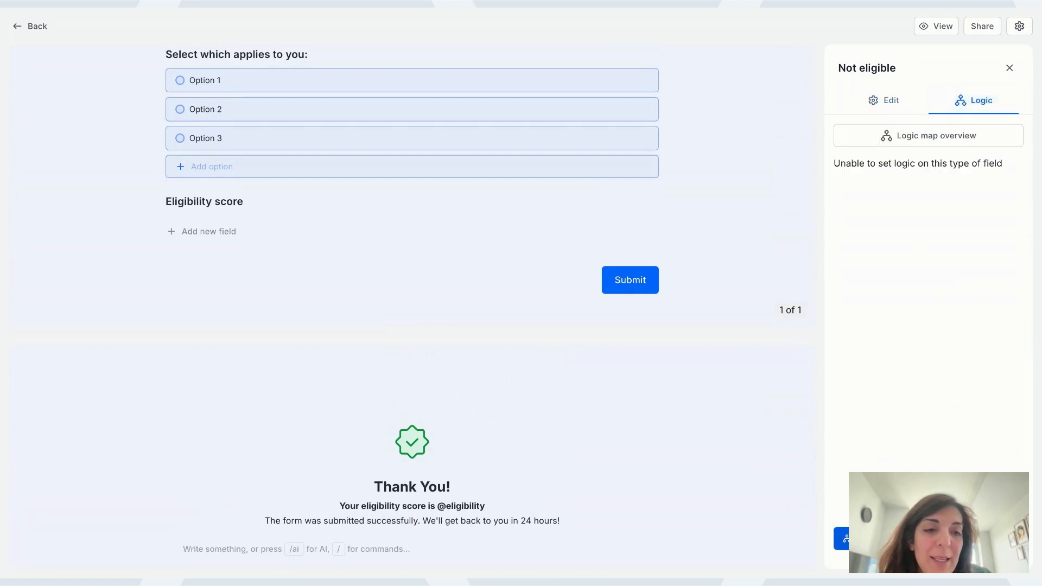
pyautogui.click(928, 538)
pyautogui.scroll(-12, 293, 422)
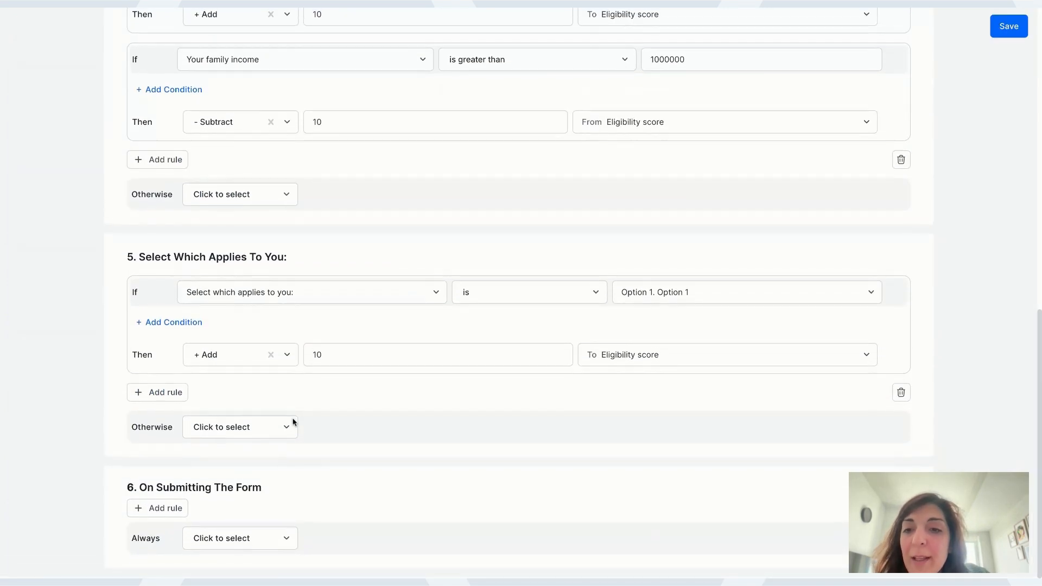
pyautogui.moveTo(122, 491); pyautogui.dragTo(276, 498)
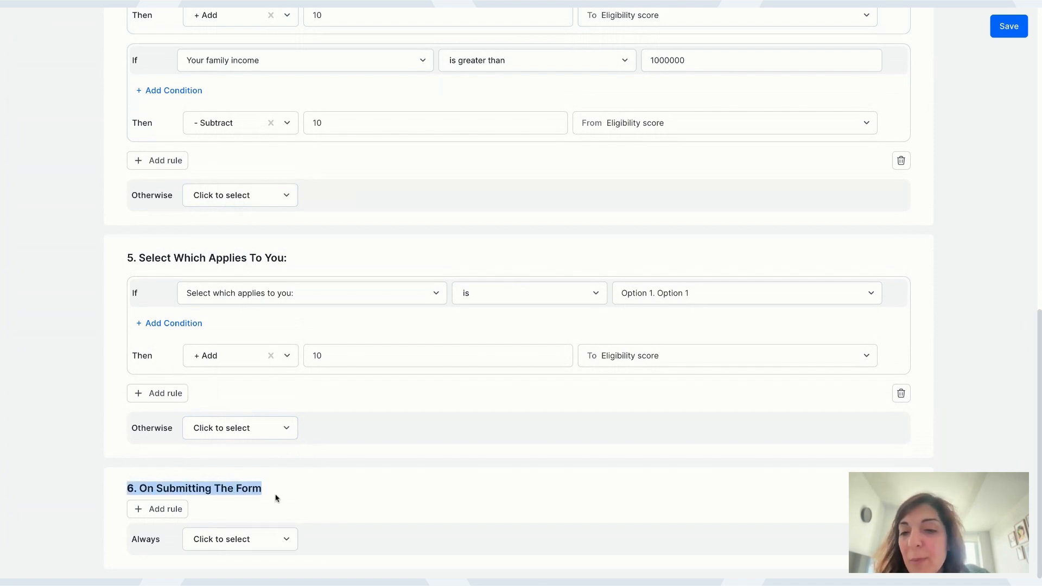
# Step: Add an On Submitting The Form rule with the condition that Eligibility score is greater than 20
pyautogui.click(166, 508)
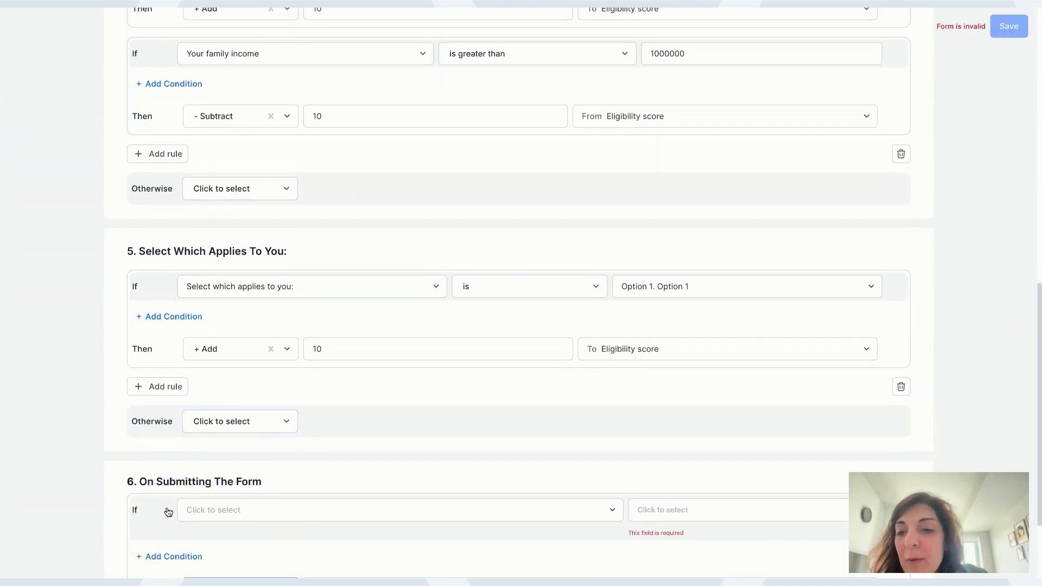
pyautogui.click(255, 389)
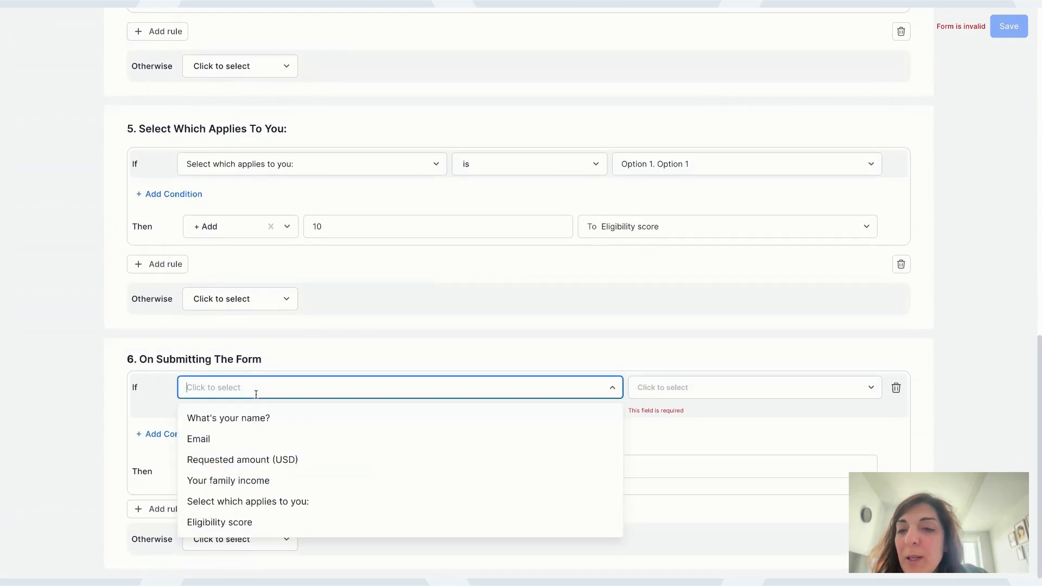
pyautogui.click(237, 522)
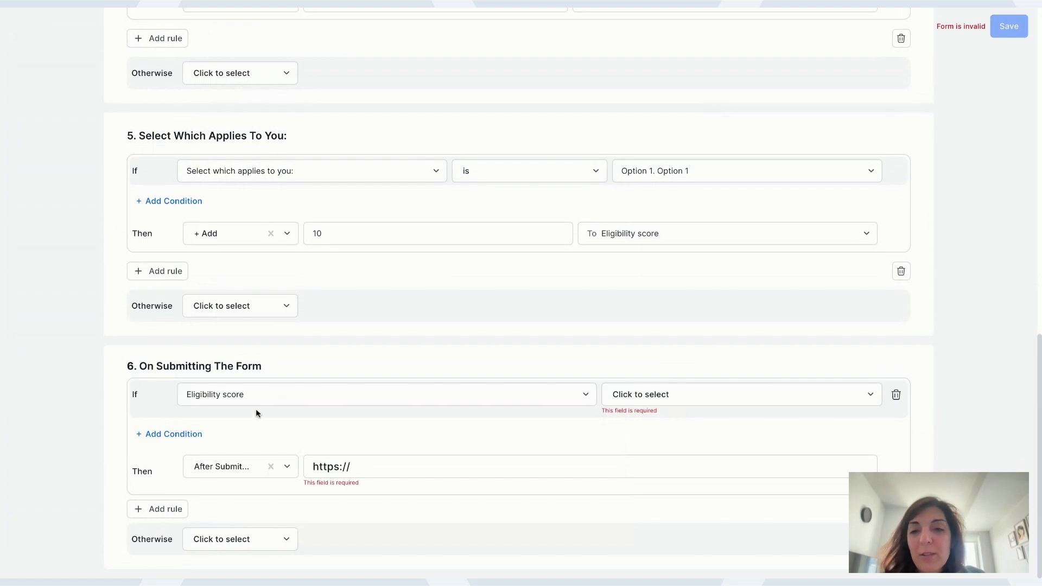
pyautogui.click(668, 395)
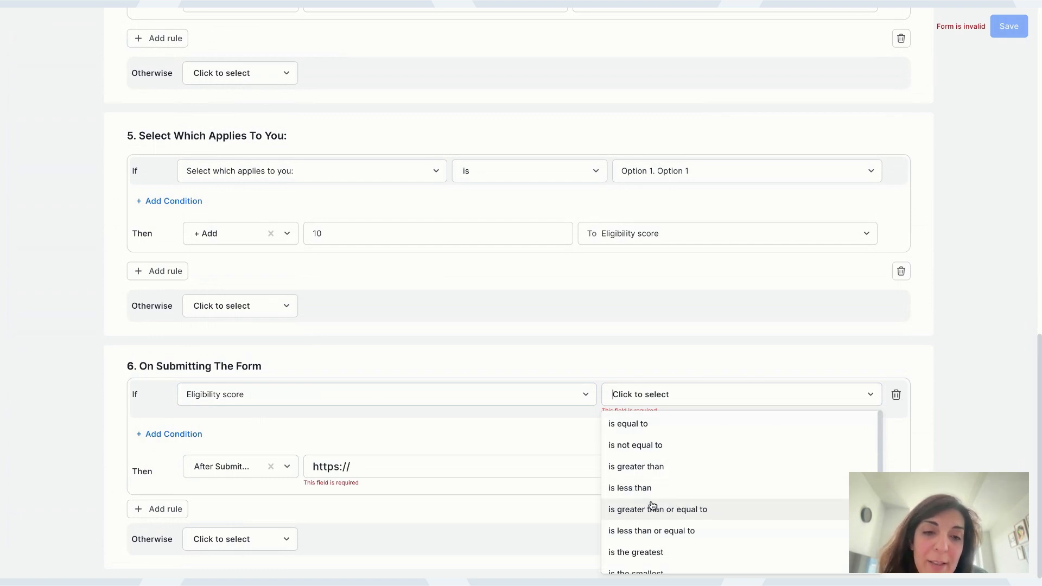
pyautogui.click(653, 466)
pyautogui.click(667, 406)
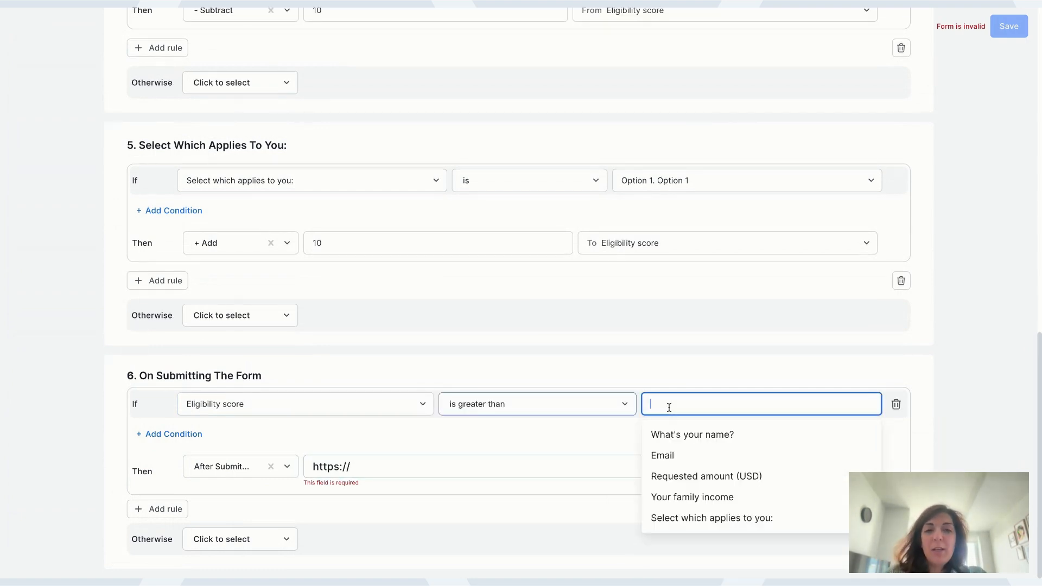
pyautogui.write('20')
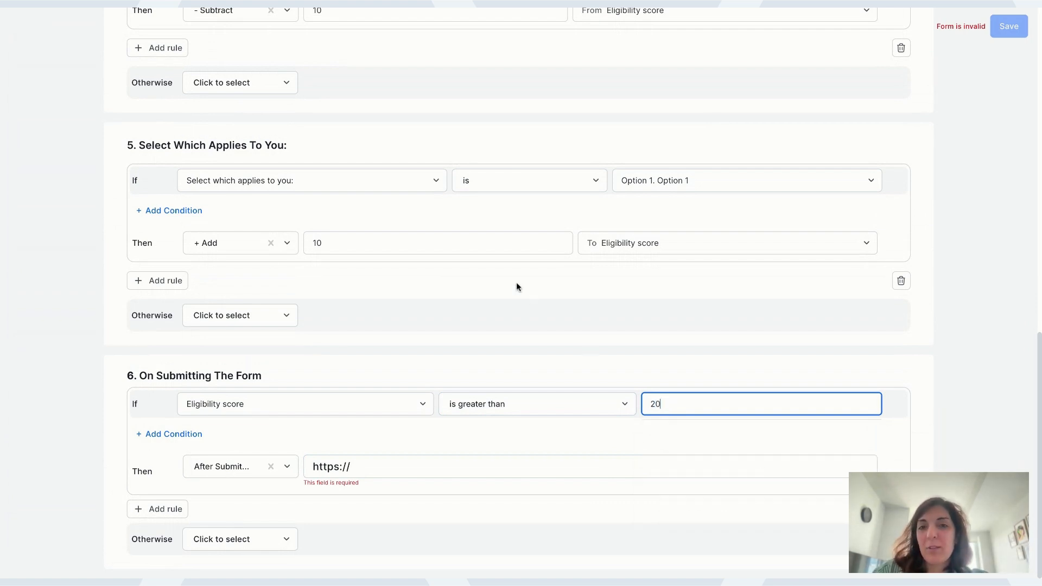
# Step: Delete the Your Family Income rule that subtracts from the eligibility score when income is greater than 1000000
pyautogui.scroll(4, 449, 248)
pyautogui.scroll(5, 450, 248)
pyautogui.scroll(1, 444, 216)
pyautogui.scroll(-4, 199, 331)
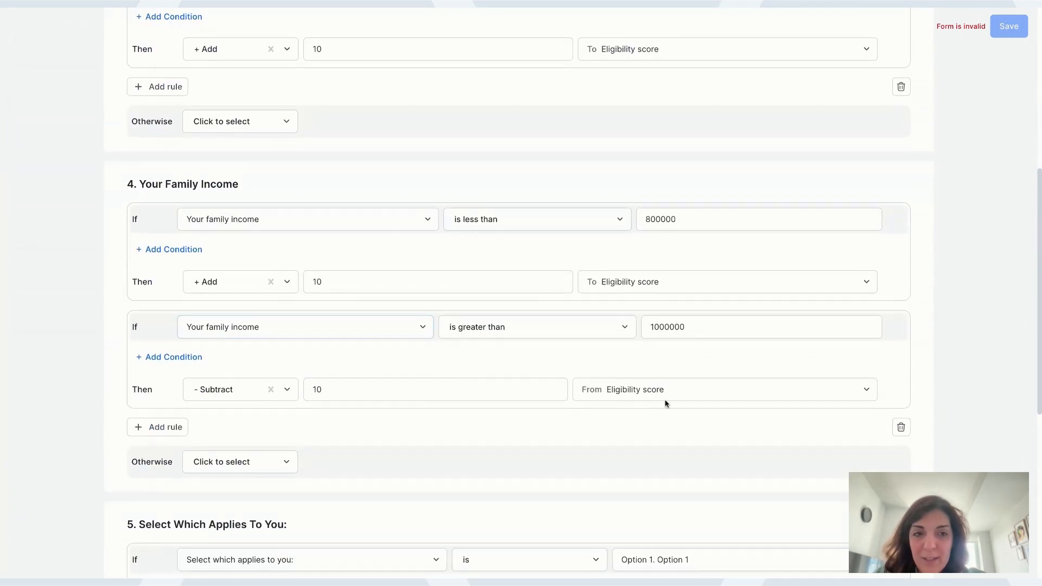
pyautogui.click(896, 328)
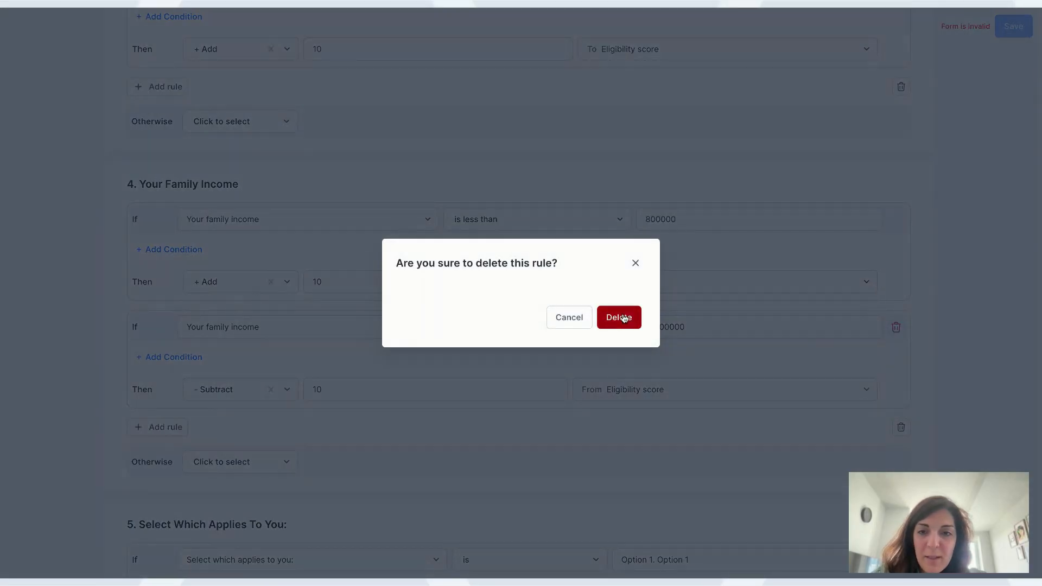
pyautogui.click(621, 317)
pyautogui.scroll(-1, 454, 330)
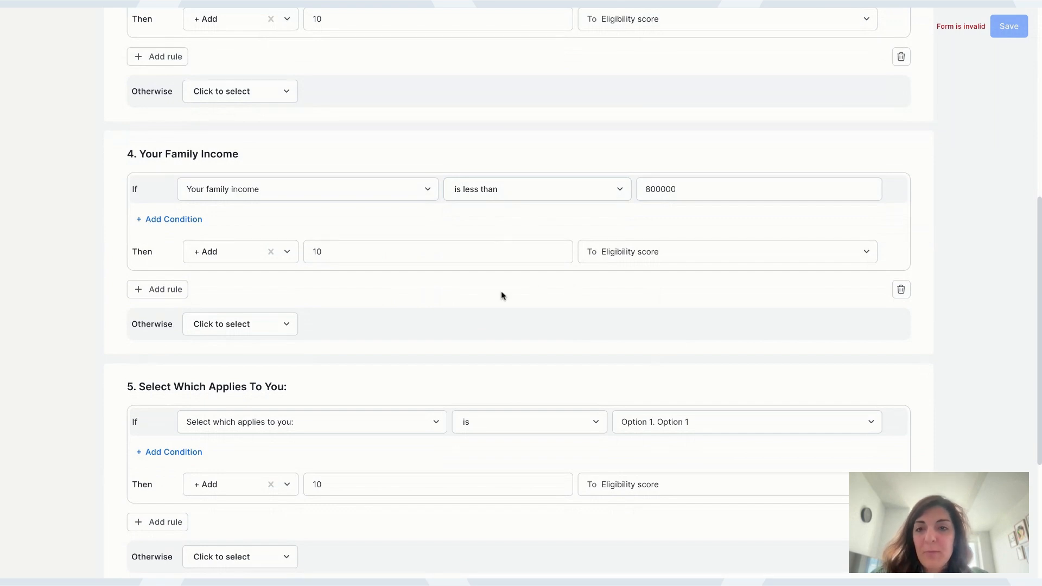
# Step: Set the submission rule's action to After Submit, Go to Ending Page with Eligible as the destination
pyautogui.scroll(-5, 500, 291)
pyautogui.click(673, 406)
pyautogui.doubleClick(669, 402)
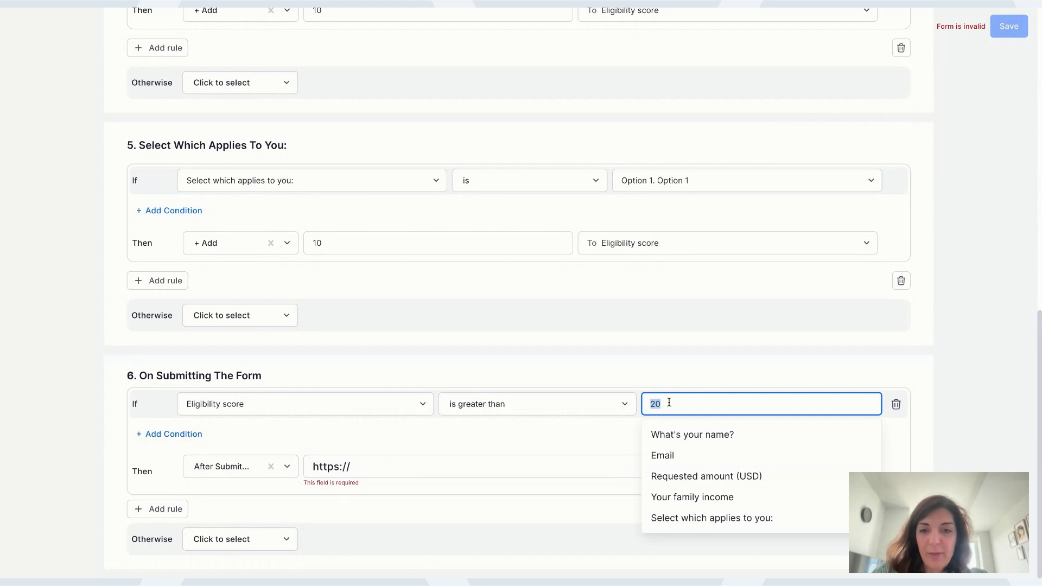
pyautogui.click(502, 426)
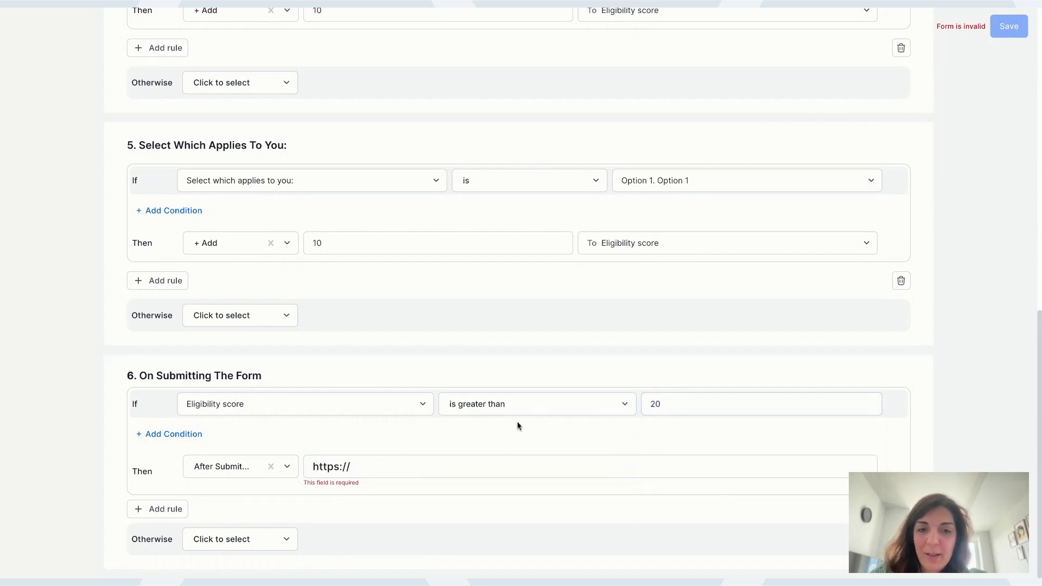
pyautogui.click(209, 465)
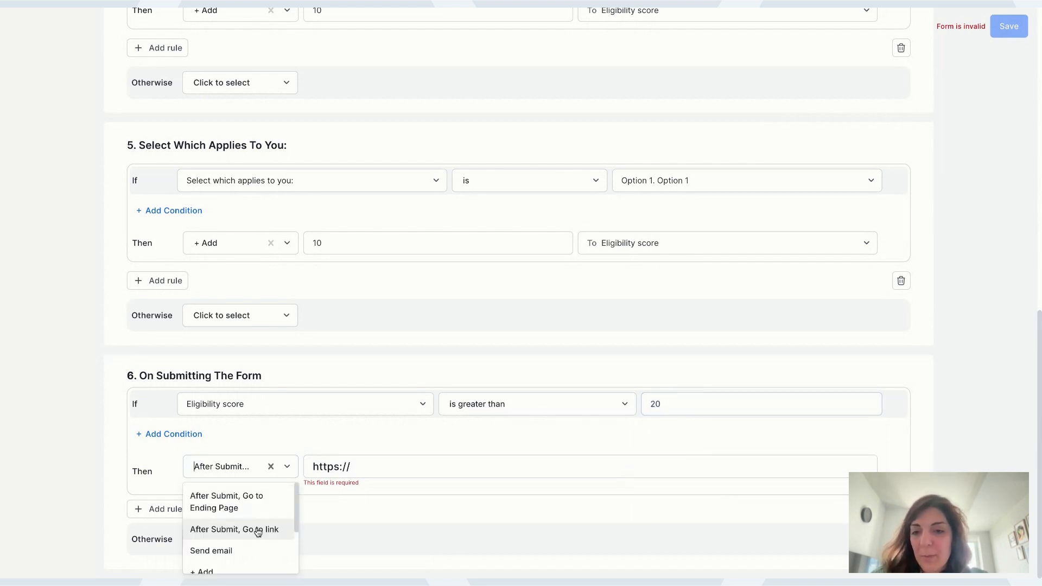
pyautogui.click(238, 507)
pyautogui.click(347, 476)
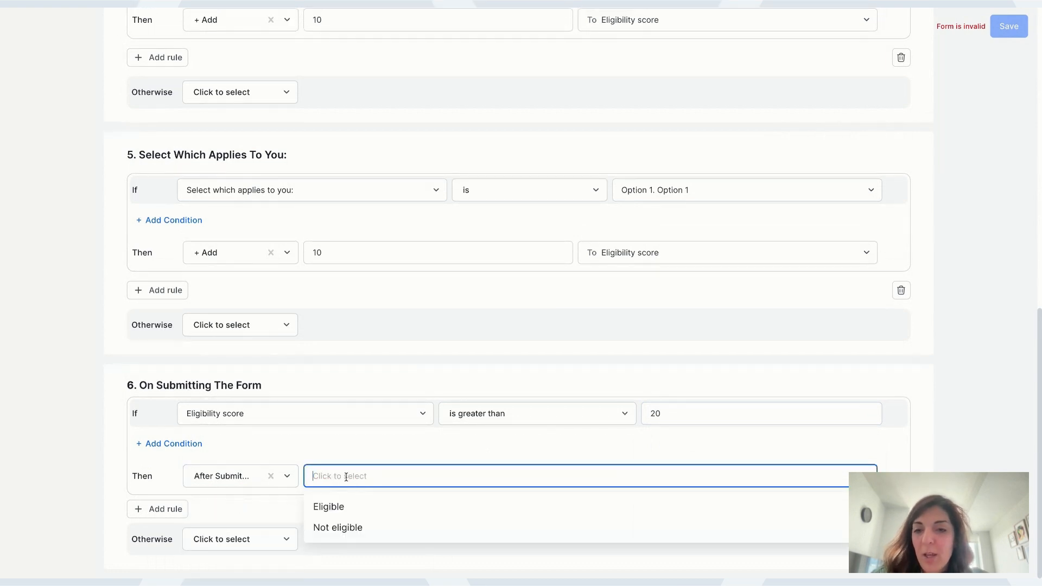
pyautogui.click(332, 507)
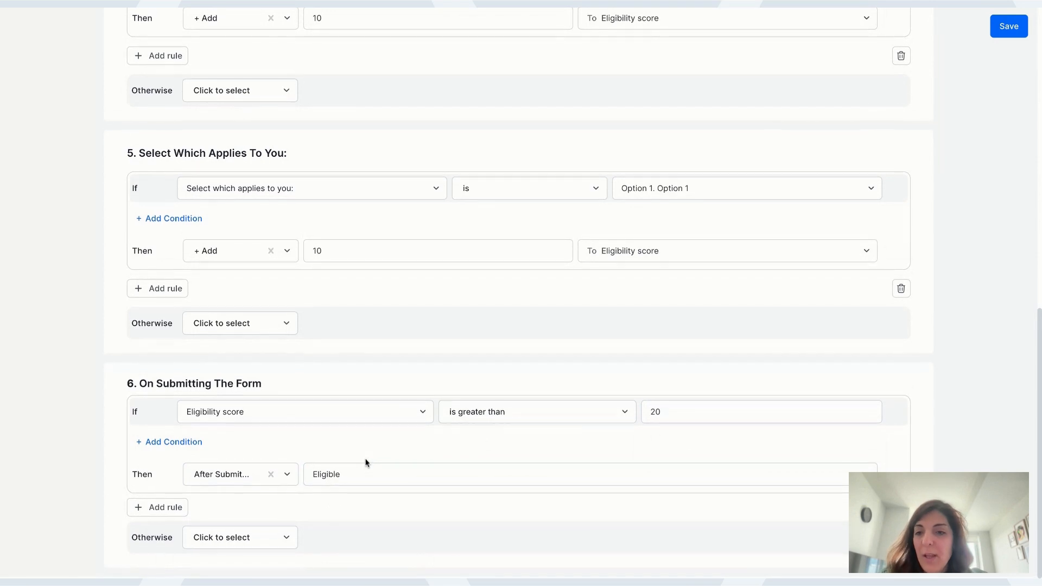
# Step: Set the submission rule's Otherwise action to go to the Not eligible ending page after submit, and save the logic
pyautogui.click(229, 539)
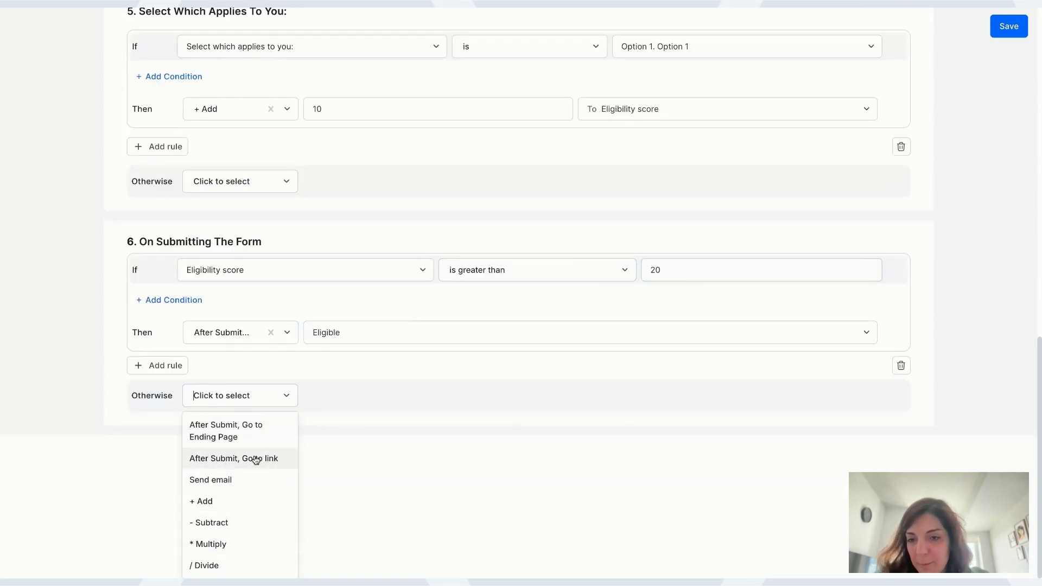
pyautogui.click(247, 432)
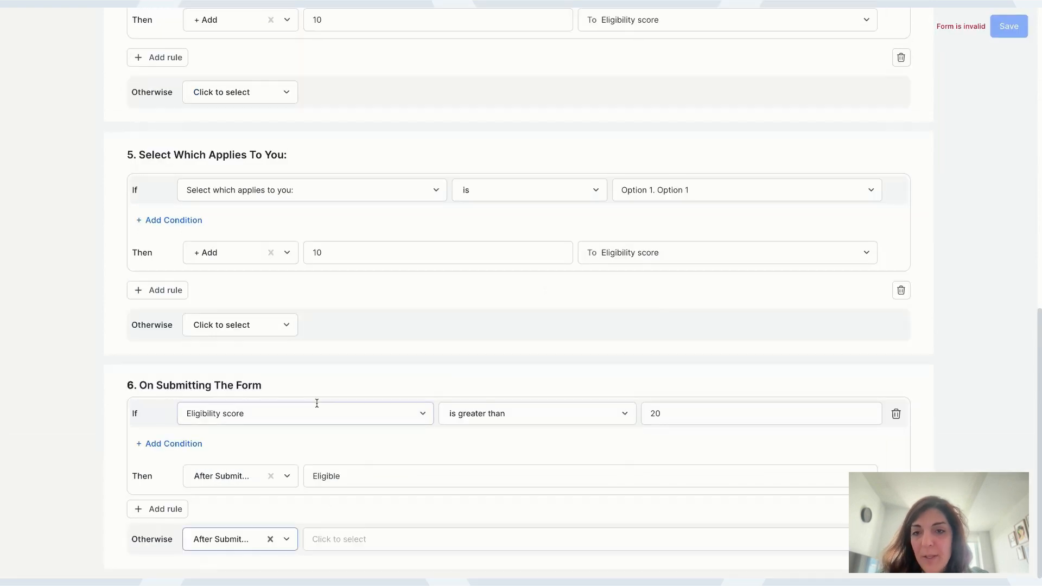
pyautogui.click(387, 539)
pyautogui.click(423, 514)
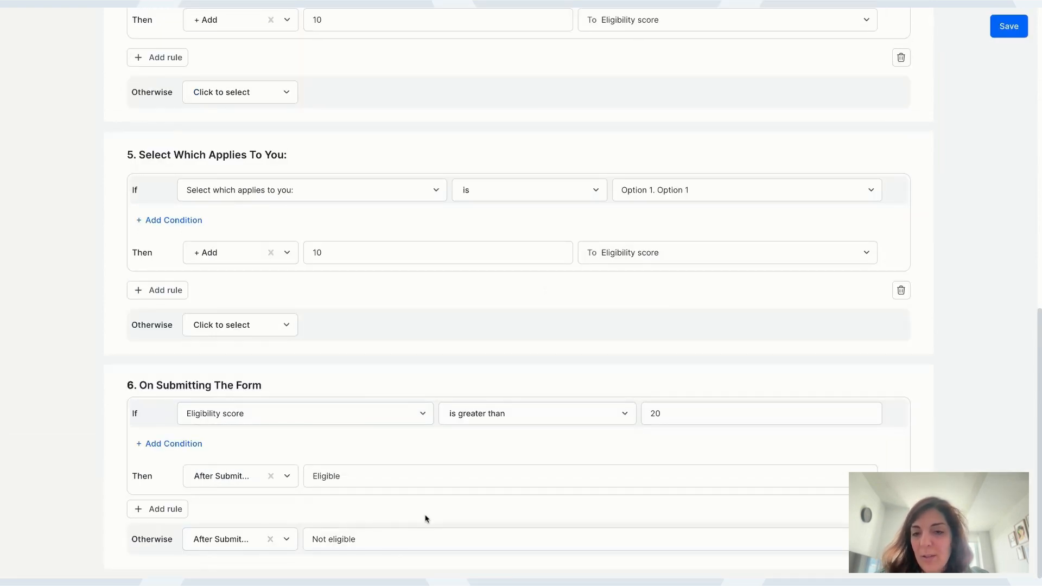
pyautogui.click(1008, 26)
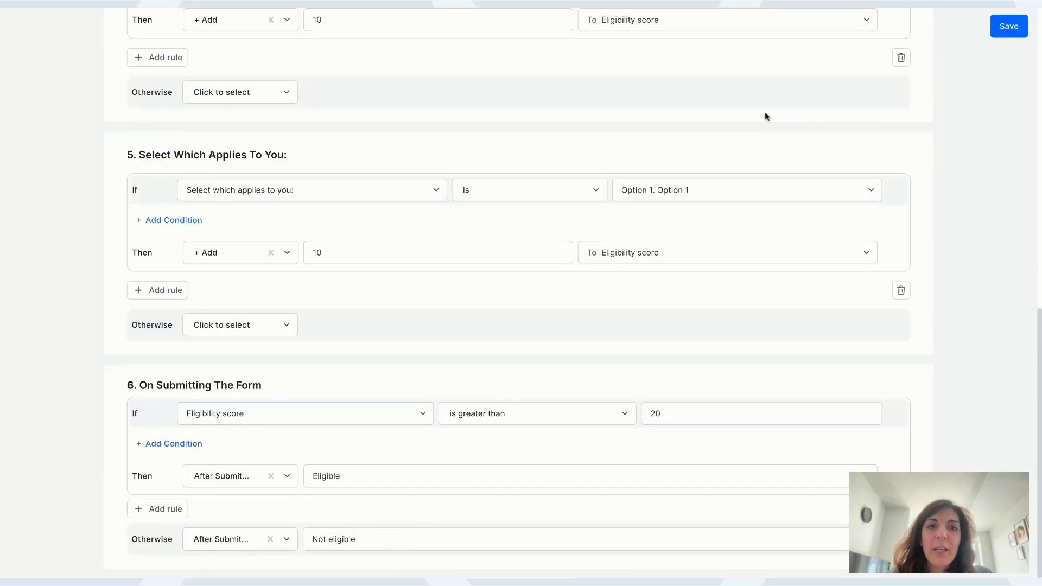
# Step: Open the logic map overview and examine the flow from the questions through the submission rule to both ending pages
pyautogui.scroll(15, 765, 117)
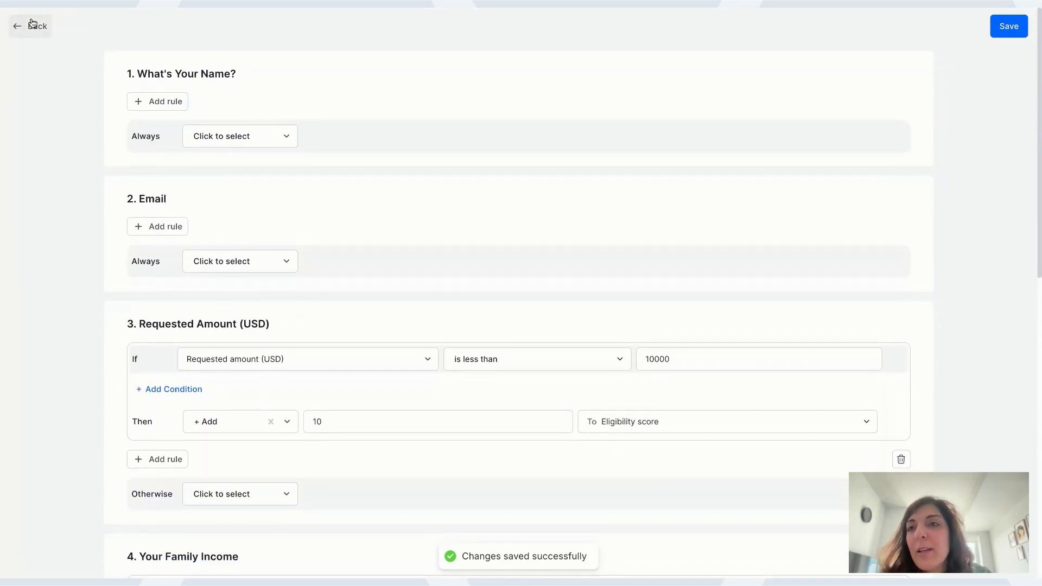
pyautogui.click(33, 26)
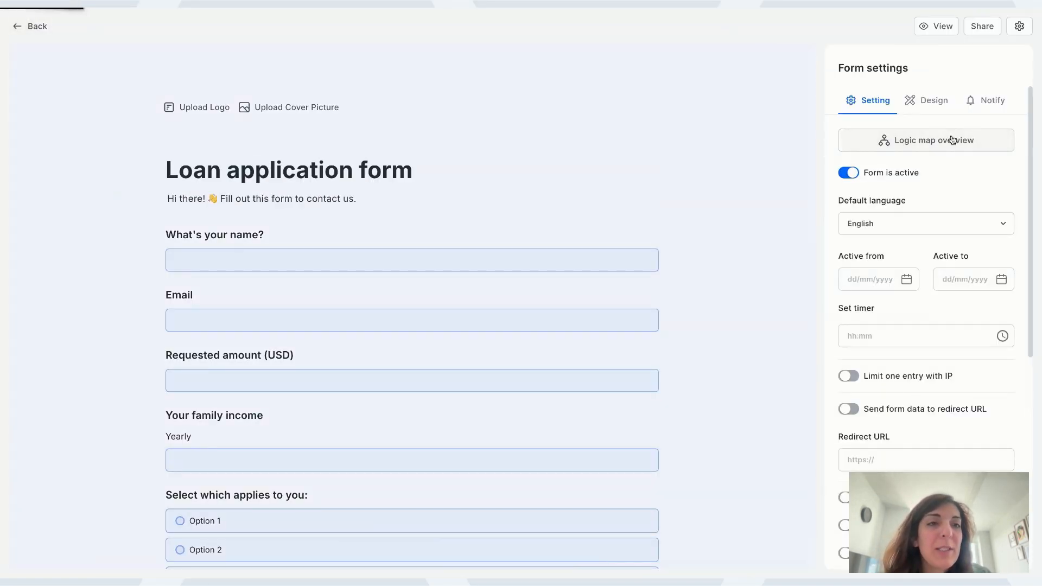
pyautogui.click(951, 140)
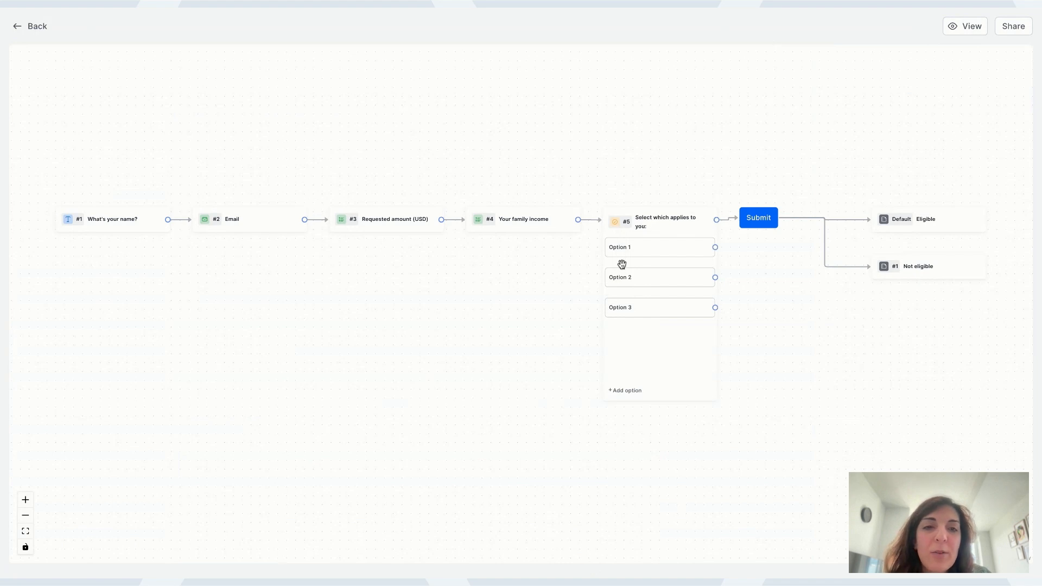
pyautogui.moveTo(232, 284); pyautogui.dragTo(284, 293)
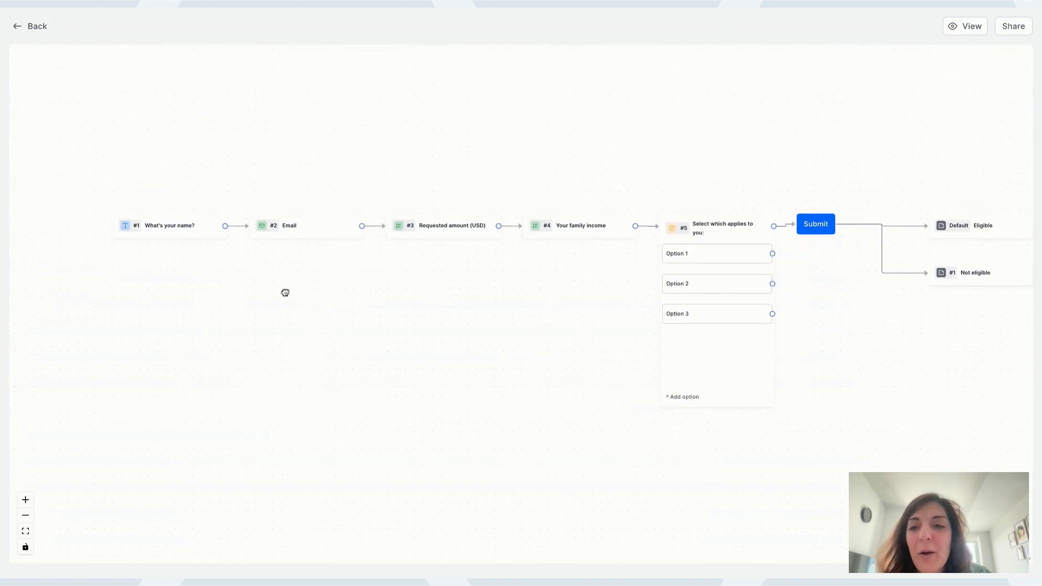
pyautogui.scroll(3, 189, 279)
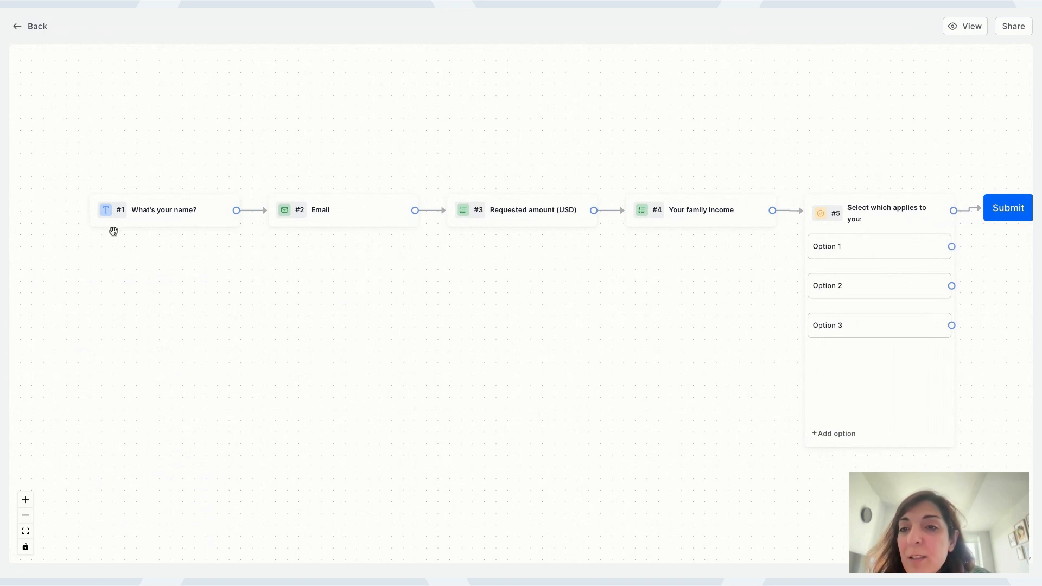
pyautogui.moveTo(770, 276); pyautogui.dragTo(344, 237)
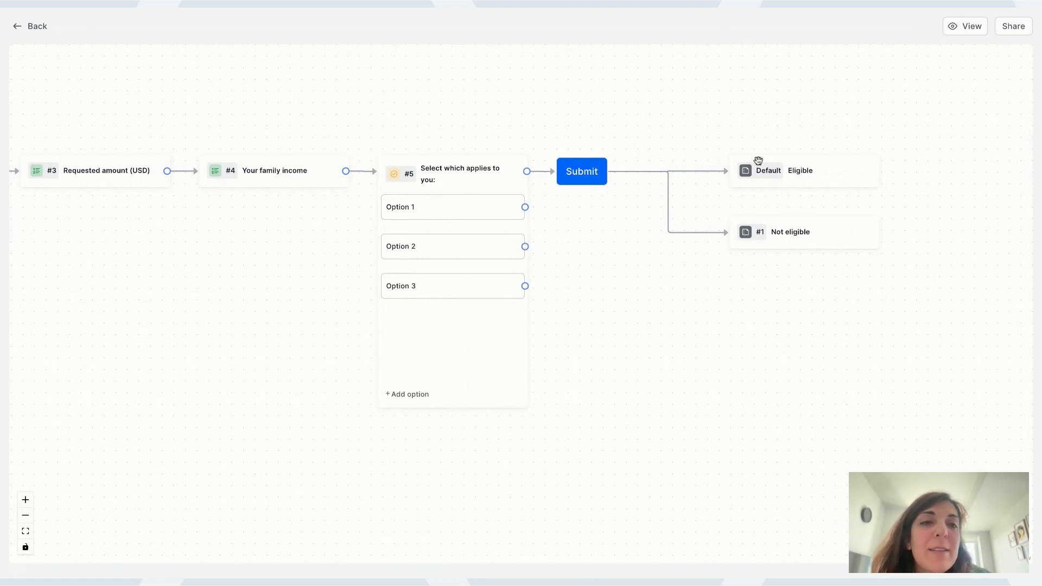
pyautogui.click(823, 167)
pyautogui.click(787, 235)
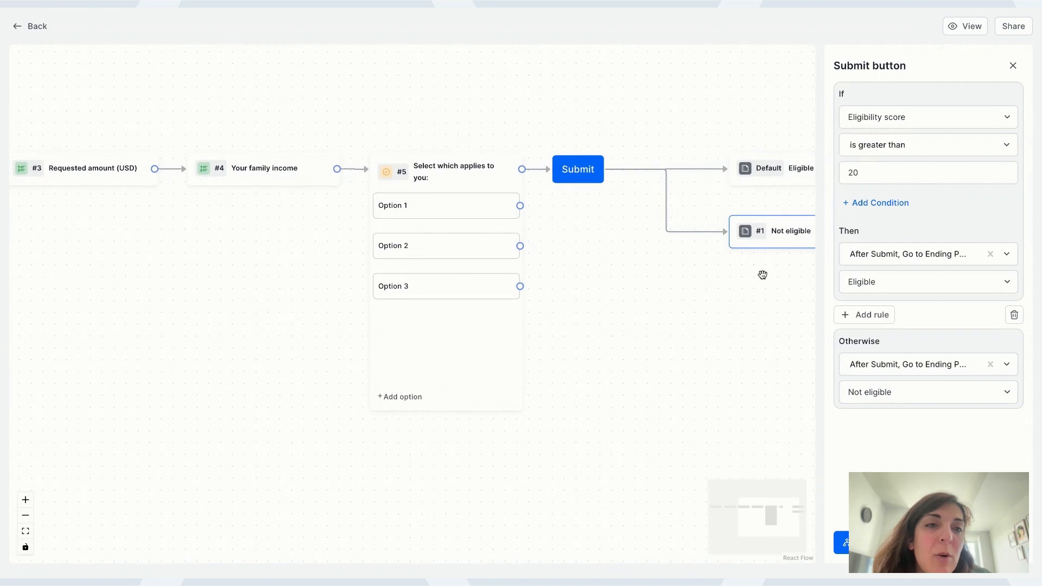
pyautogui.moveTo(765, 295); pyautogui.dragTo(608, 295)
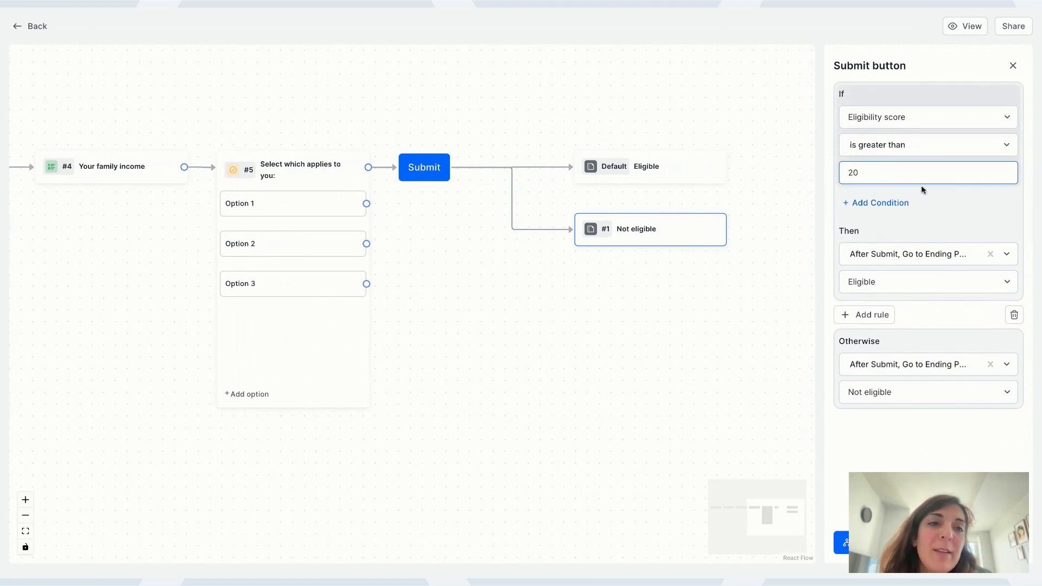
# Step: View the live form and submit a test entry with requested amount 80000000, yearly family income 100000000 and Option 1
pyautogui.click(960, 32)
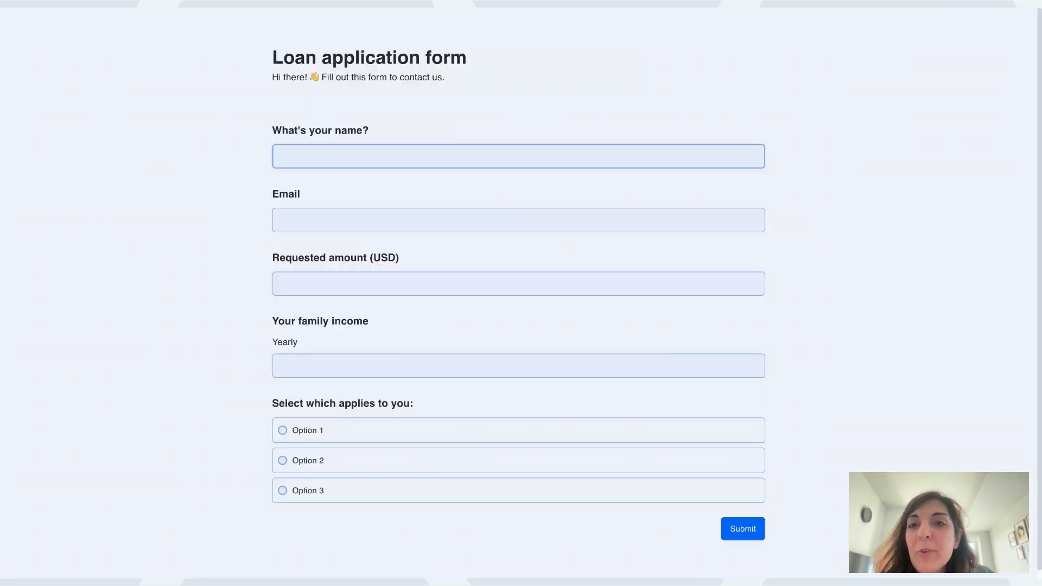
pyautogui.click(380, 269)
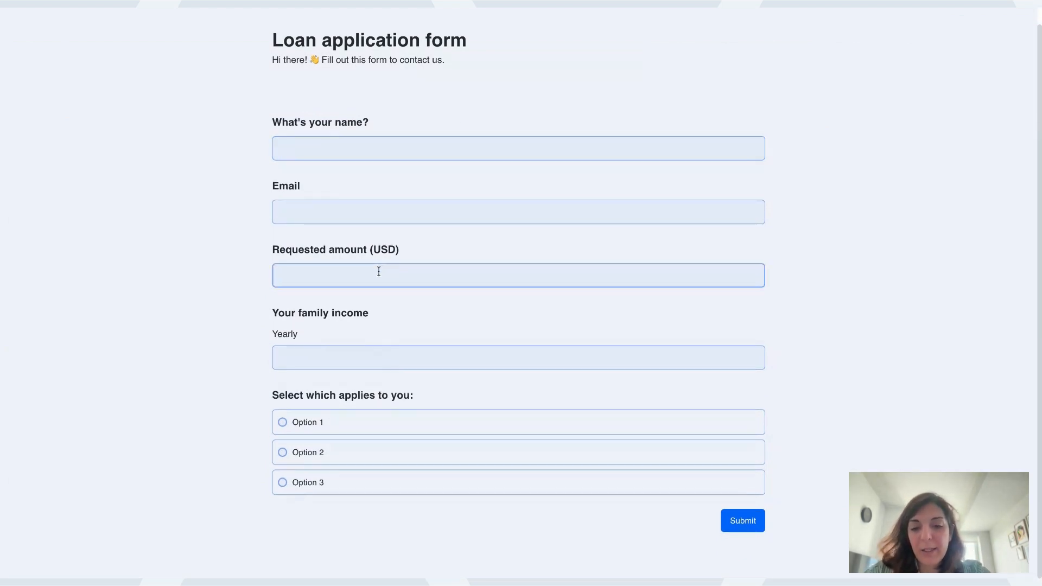
pyautogui.write('80000000')
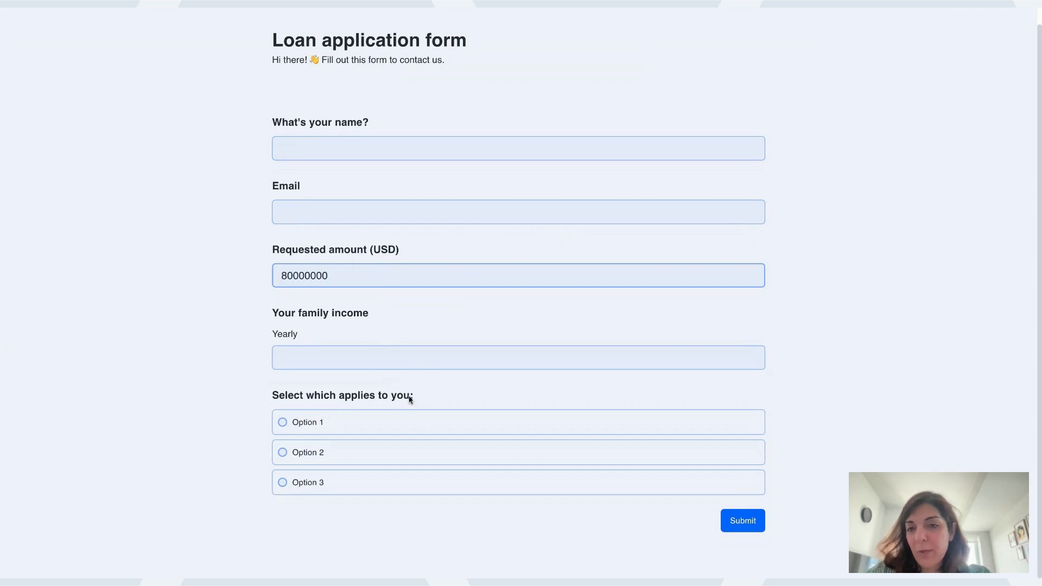
pyautogui.click(389, 363)
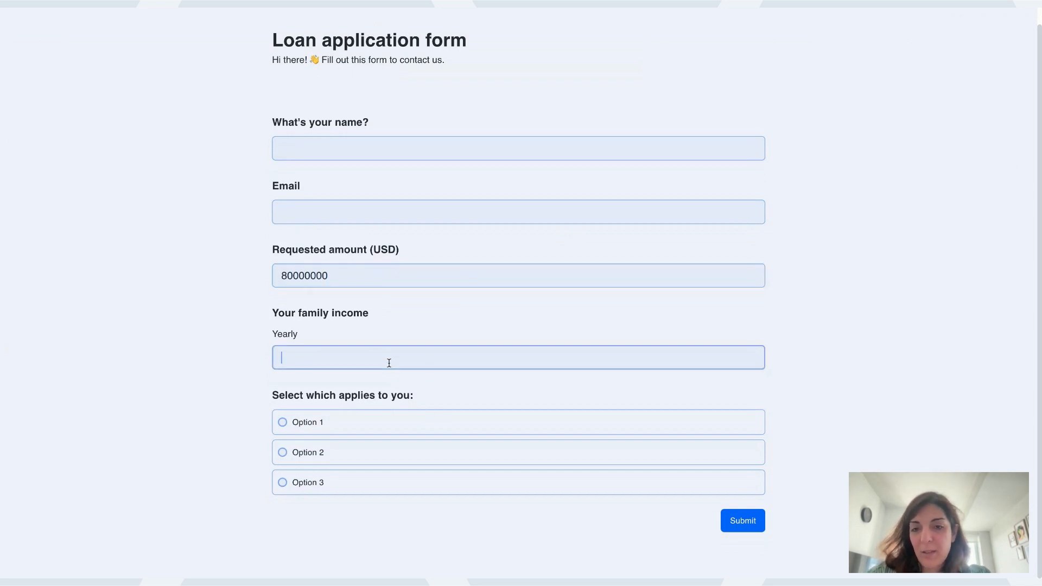
pyautogui.write('100000000')
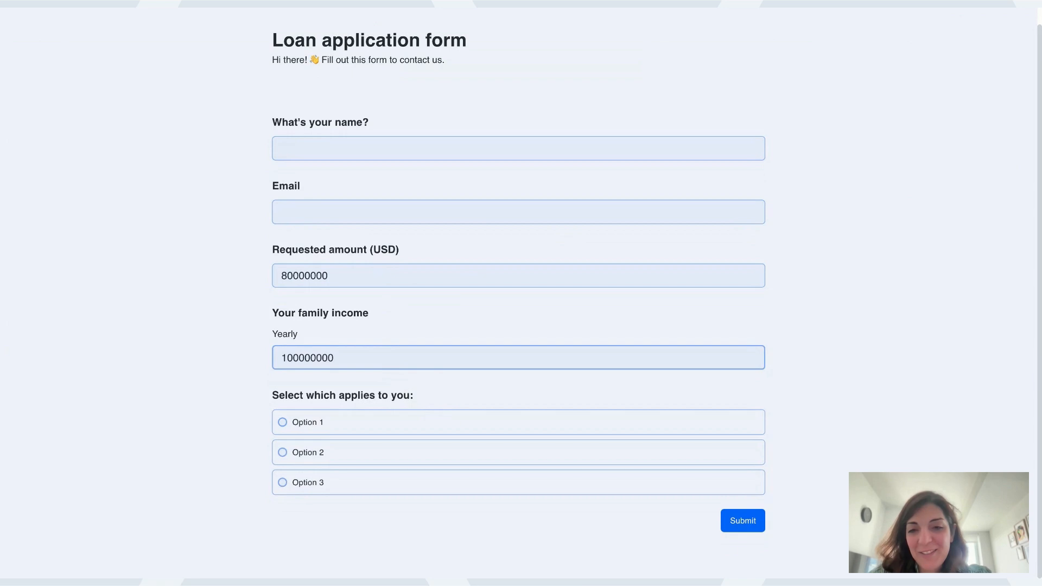
pyautogui.click(302, 430)
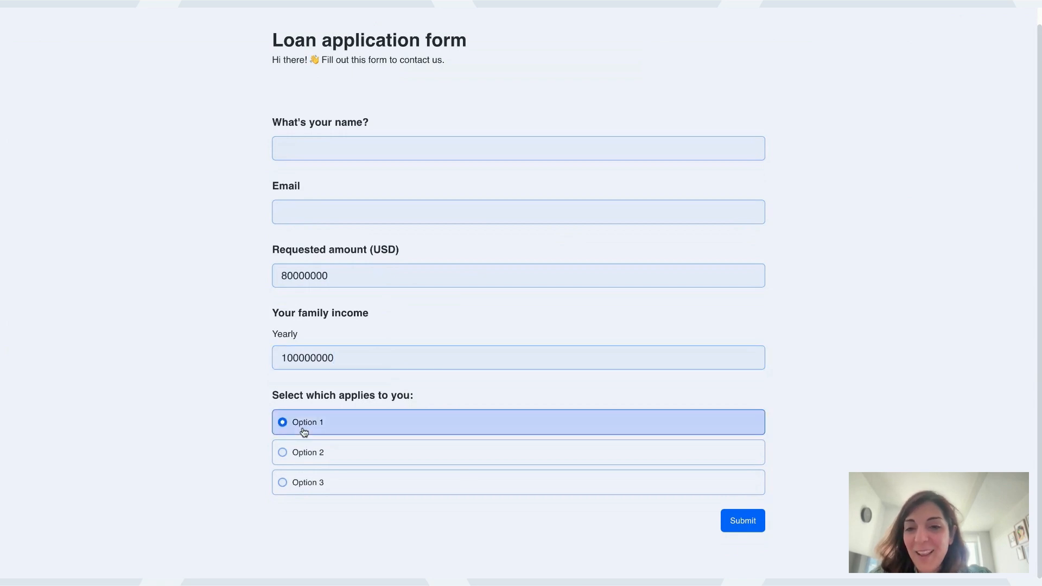
pyautogui.click(738, 525)
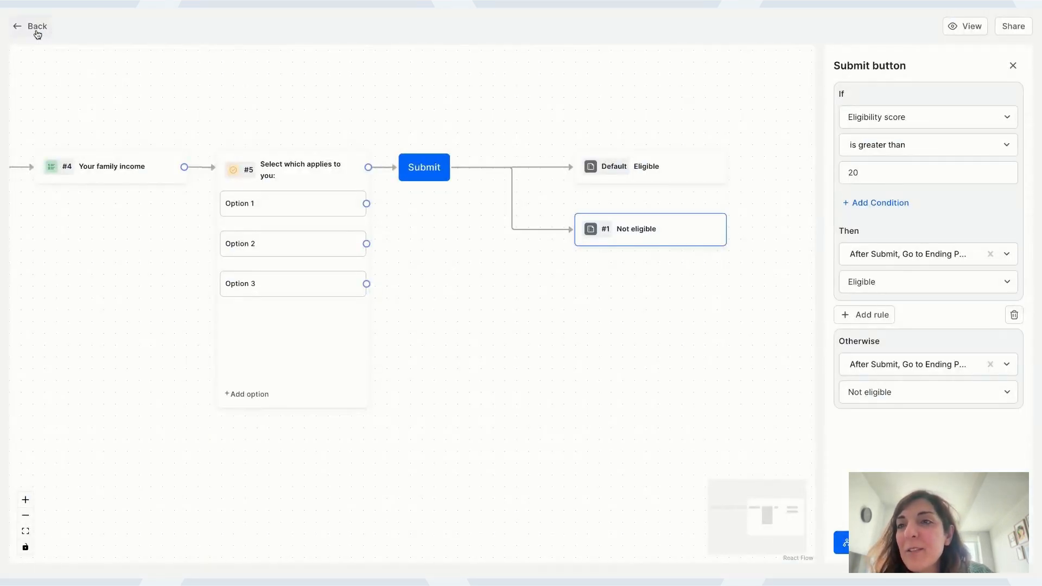
# Step: Return to the form's Responses page and examine the test submission's answers and eligibility score
pyautogui.click(36, 27)
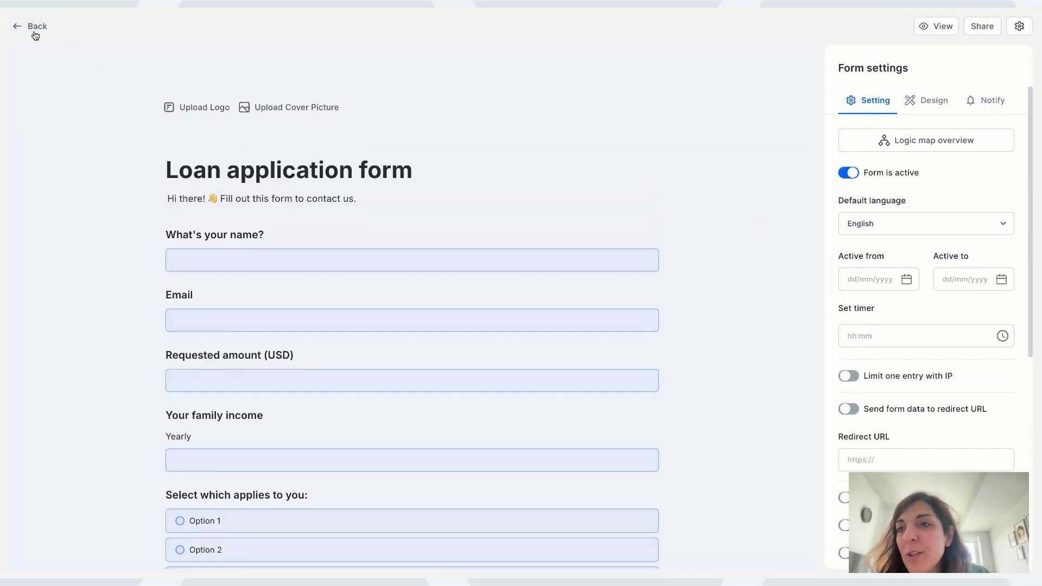
pyautogui.click(35, 34)
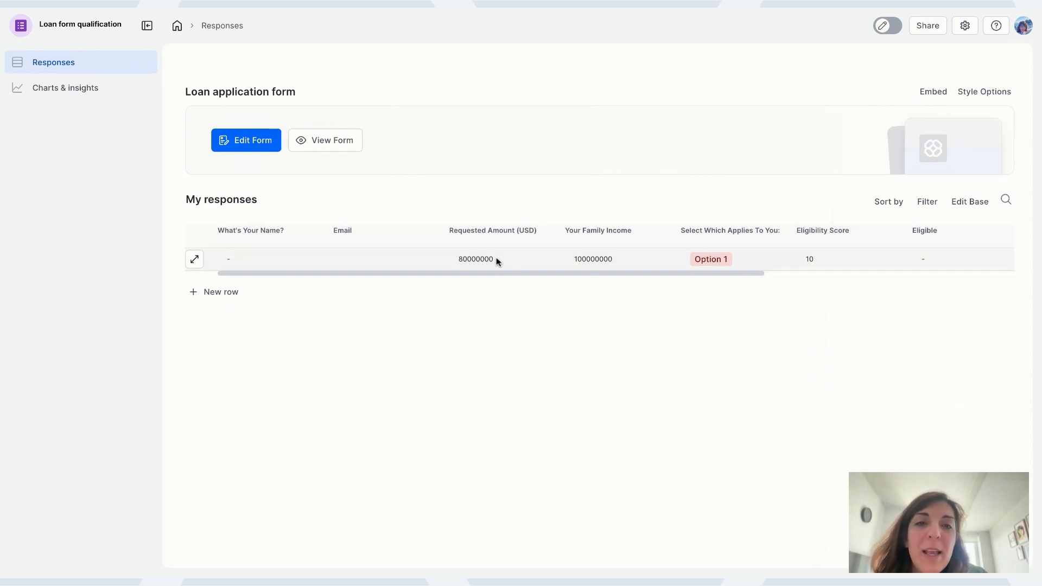
pyautogui.hscroll(5, 495, 261)
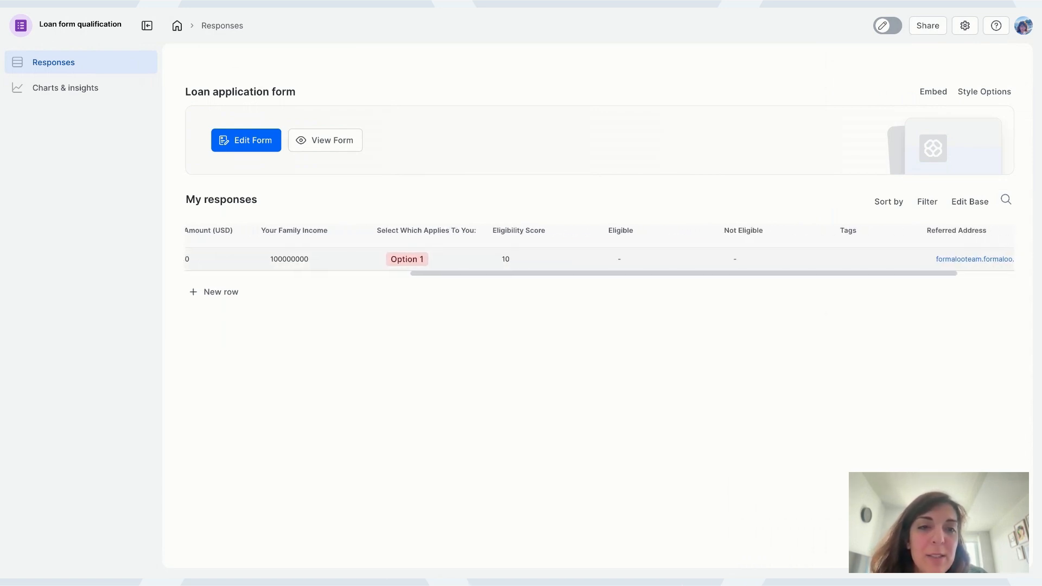
pyautogui.doubleClick(504, 260)
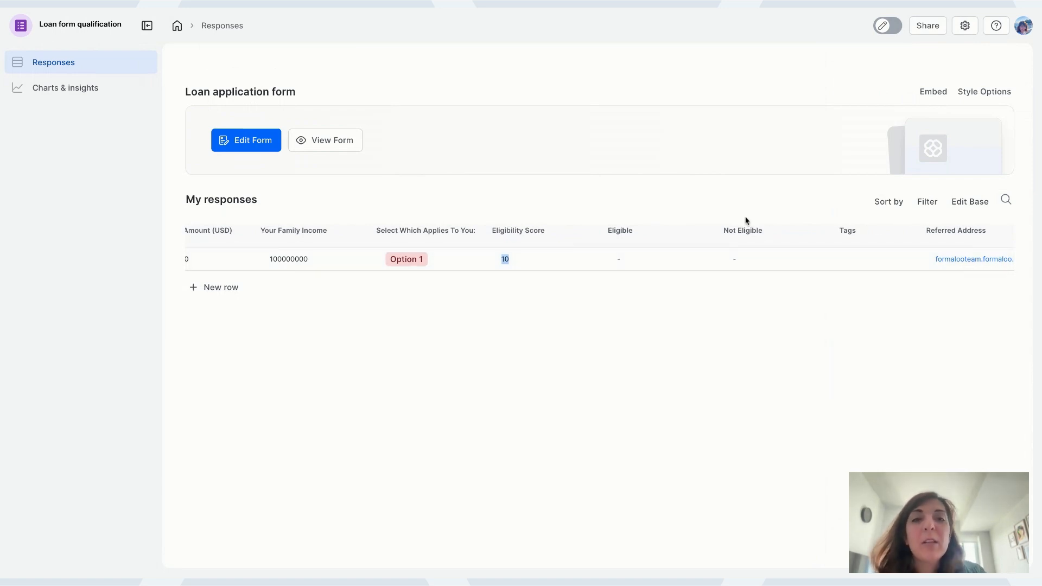
pyautogui.hscroll(-5, 468, 264)
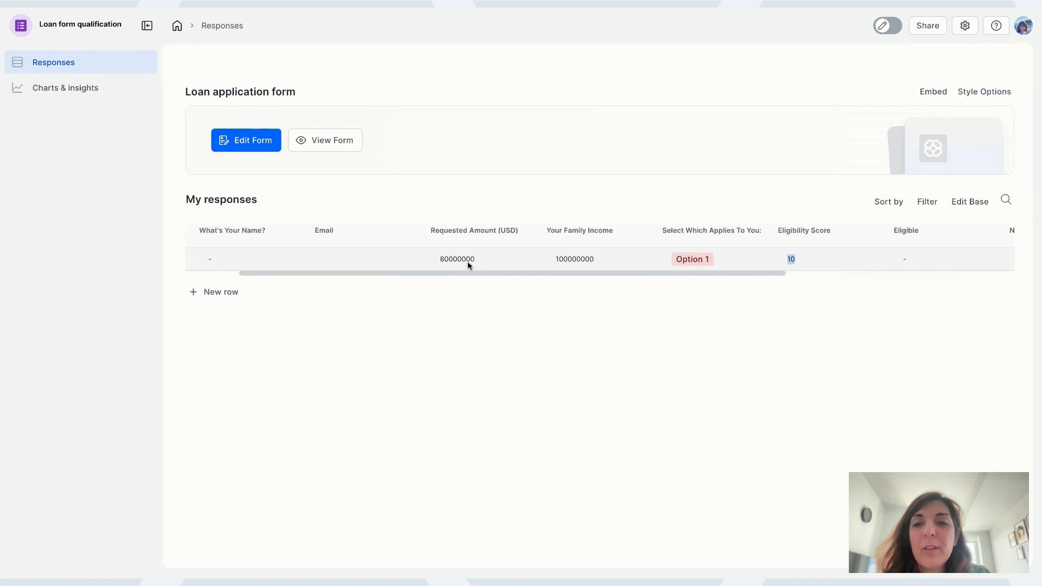
pyautogui.hscroll(-1, 470, 265)
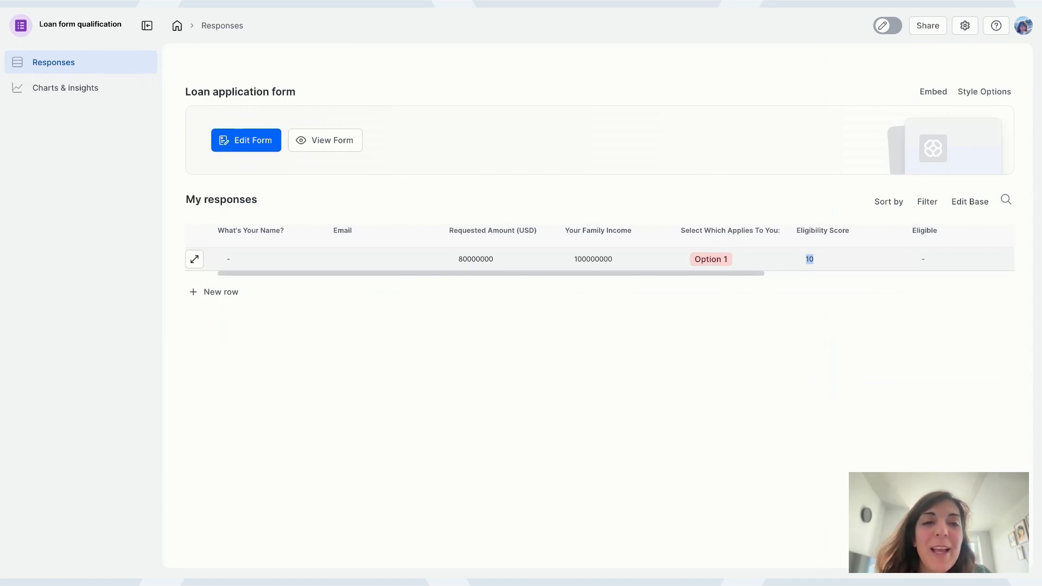
pyautogui.click(716, 198)
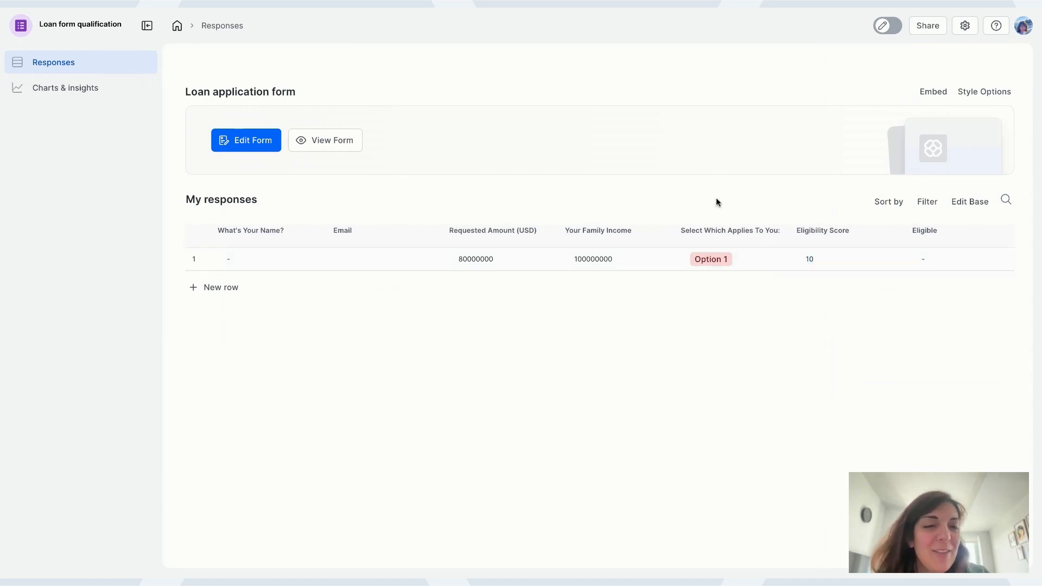